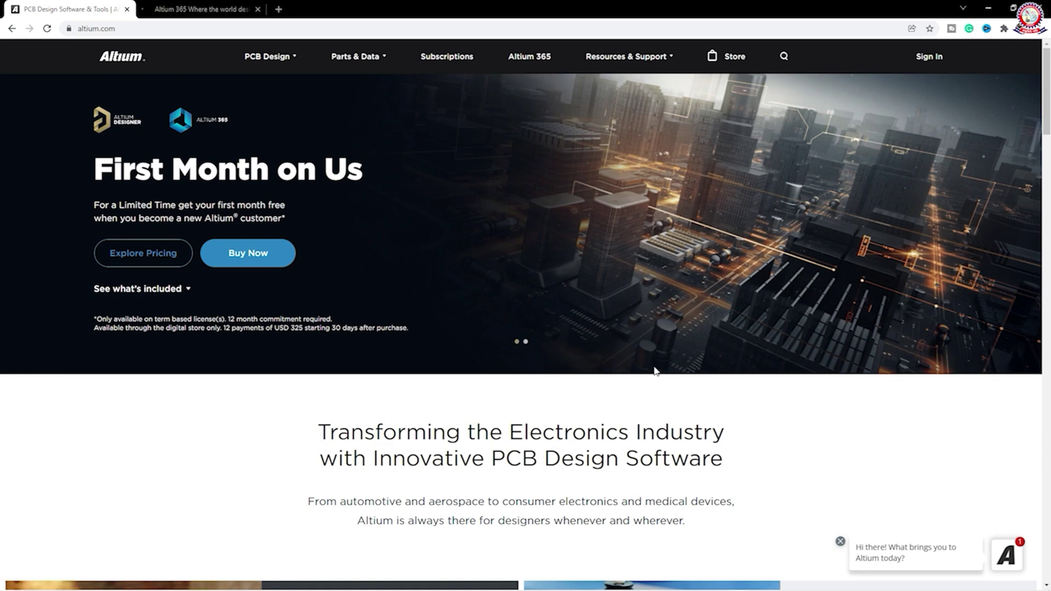
# - Scroll down the altium.com homepage past the 'Transforming the Electronics Industry' heading
pyautogui.scroll(-6, 655, 368)
pyautogui.moveTo(321, 106); pyautogui.dragTo(729, 143)
pyautogui.scroll(-3, 729, 143)
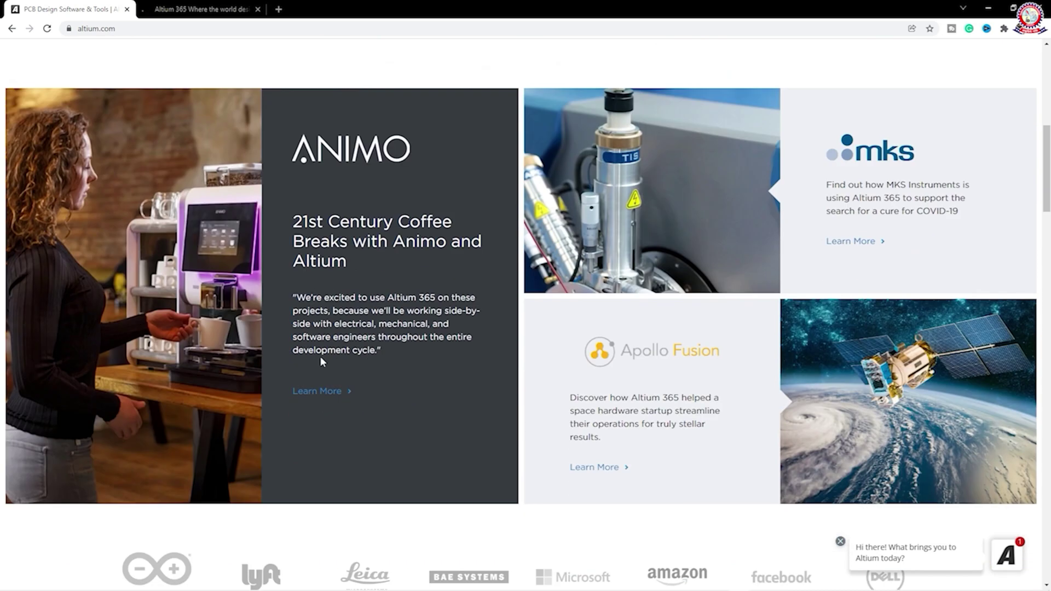
pyautogui.scroll(-4, 523, 372)
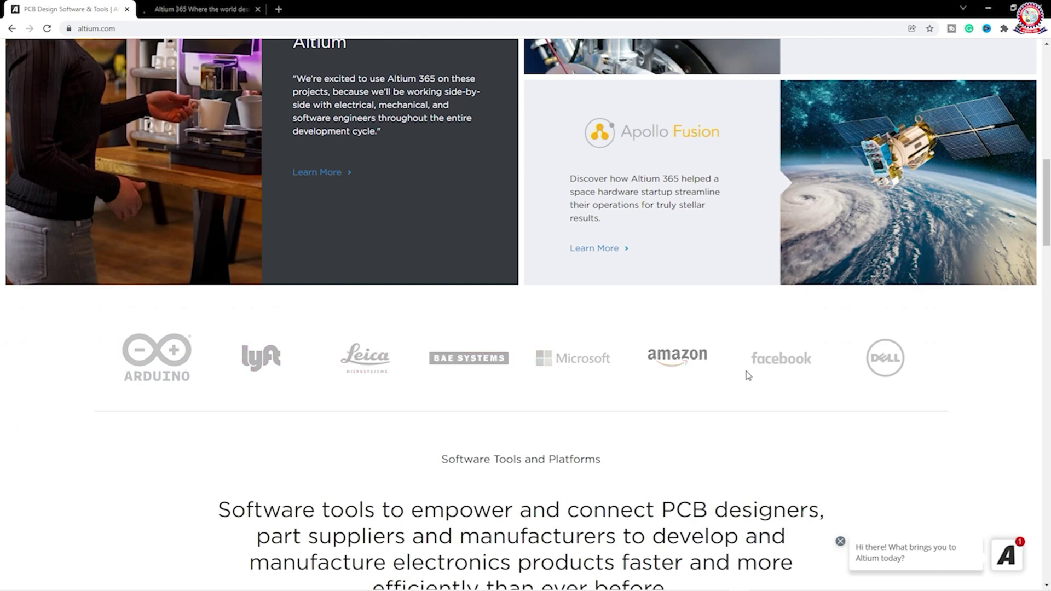
pyautogui.scroll(-10, 385, 391)
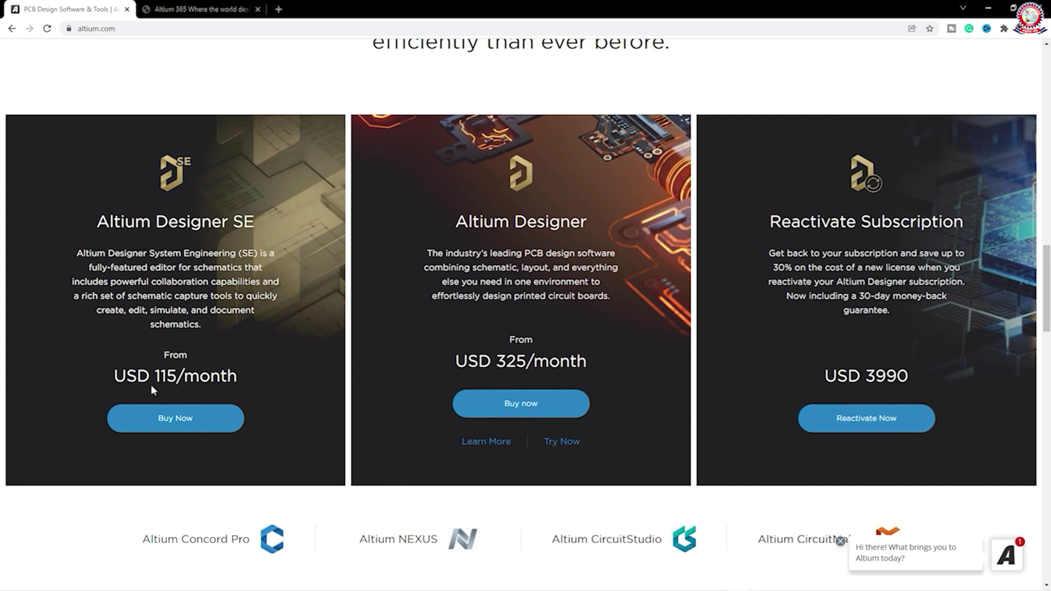
pyautogui.scroll(-10, 281, 422)
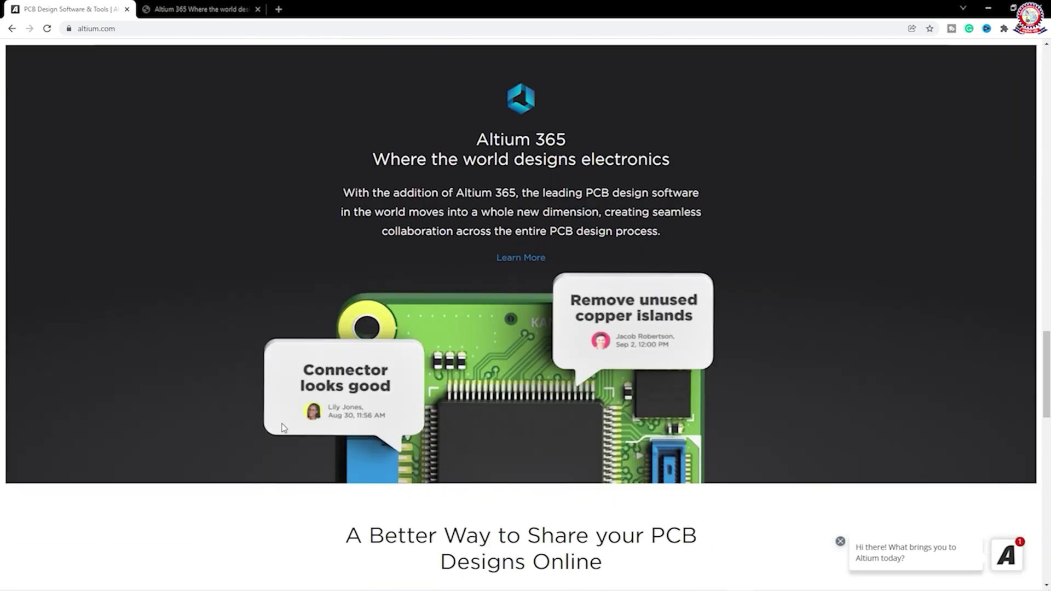
pyautogui.scroll(-1, 283, 427)
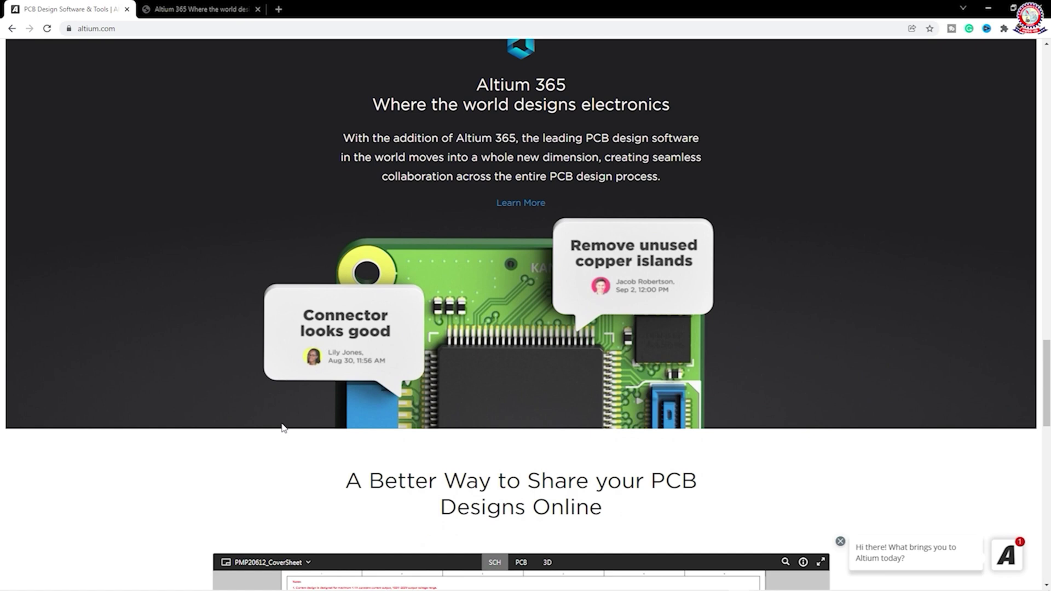
pyautogui.scroll(1, 417, 170)
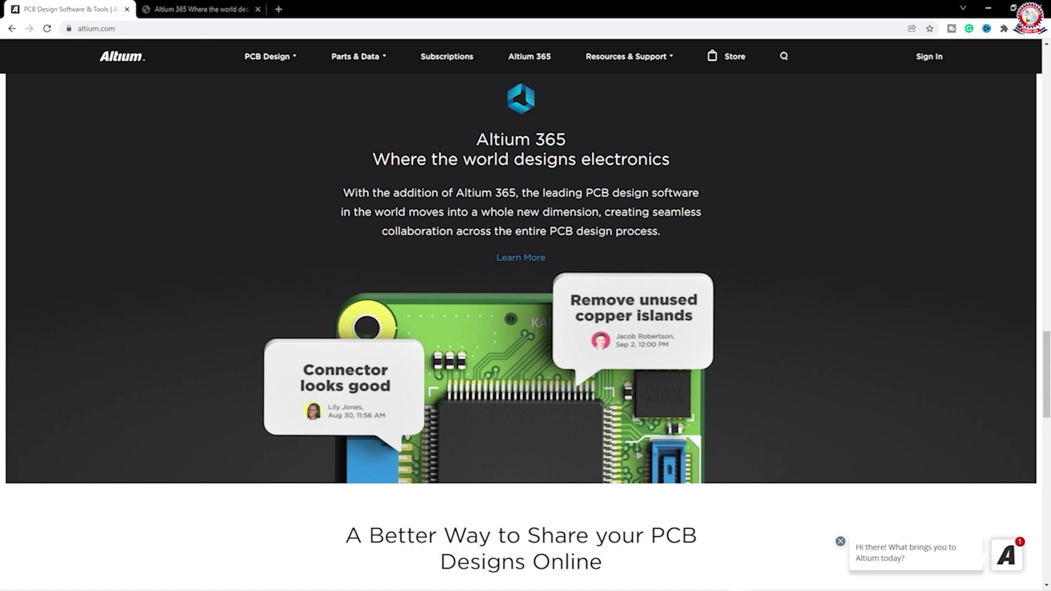
# - Scroll further down the homepage, then switch to the Altium 365 tab and scroll it down
pyautogui.scroll(-2, 393, 218)
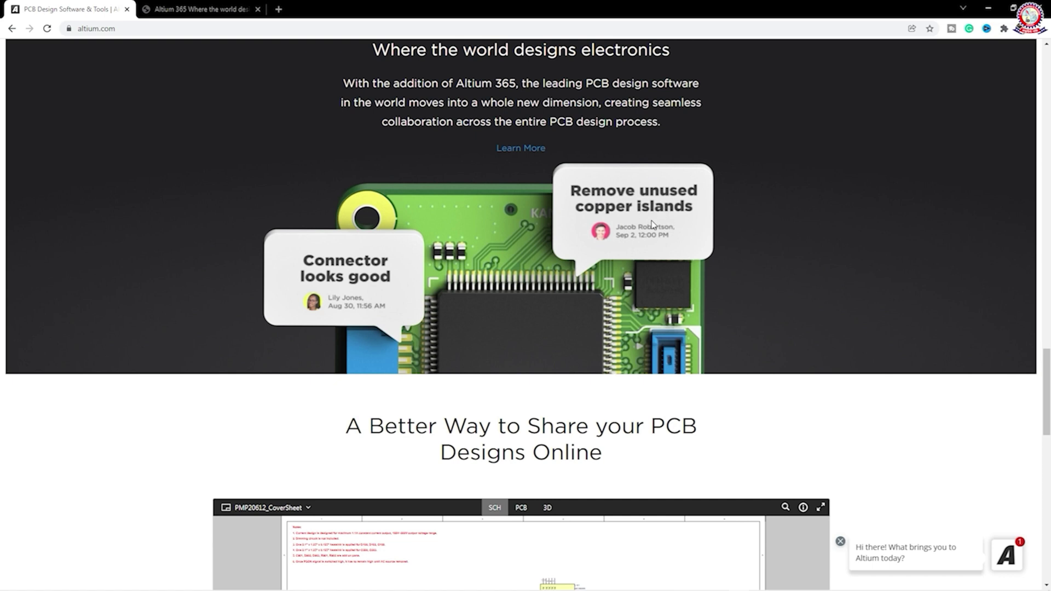
pyautogui.scroll(-1, 652, 224)
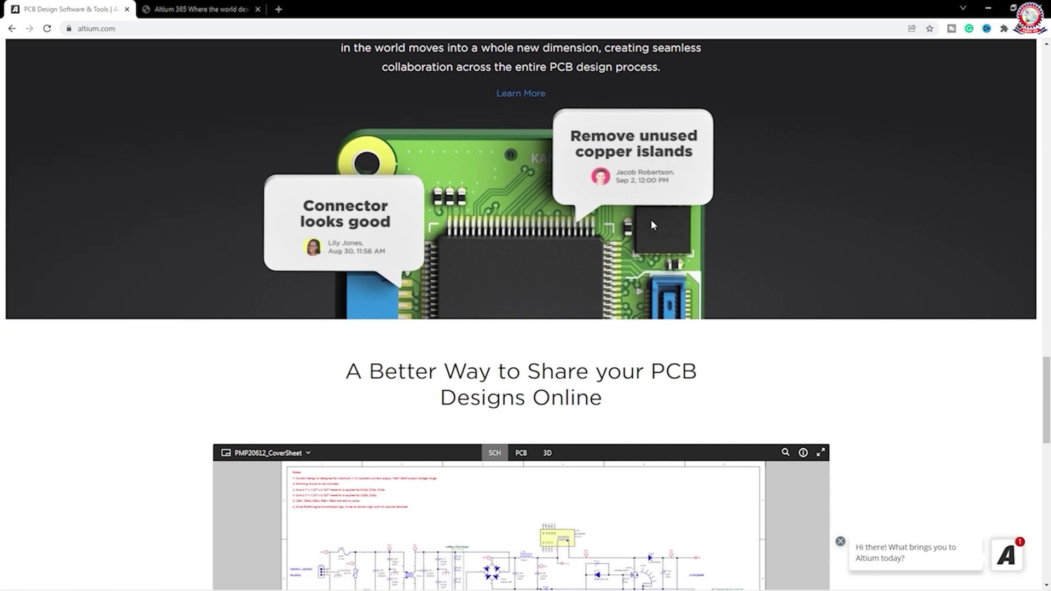
pyautogui.scroll(-1, 651, 225)
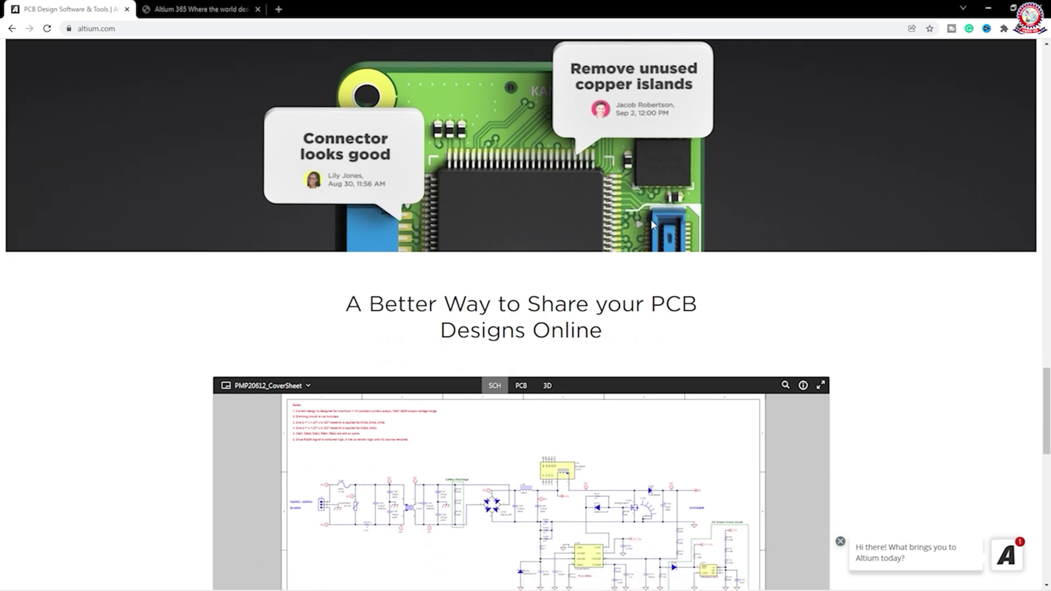
pyautogui.hotkey('ctrl', 'Tab')
pyautogui.moveTo(1047, 61); pyautogui.dragTo(1042, 490)
# - Back on the homepage, show the embedded sample design's PCB layout
pyautogui.hotkey('ctrl', 'shift', 'Tab')
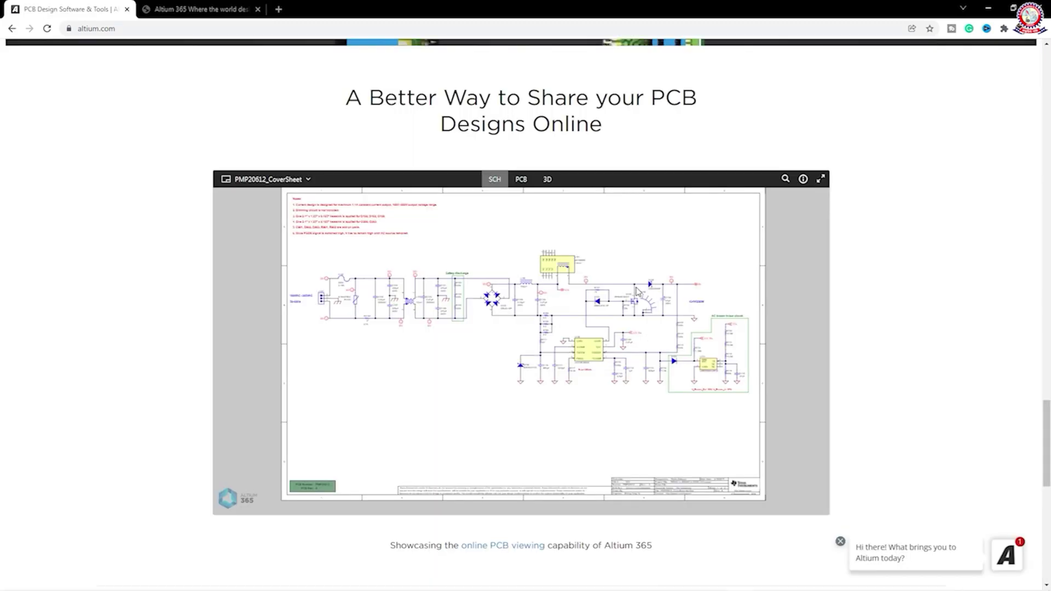
pyautogui.click(521, 181)
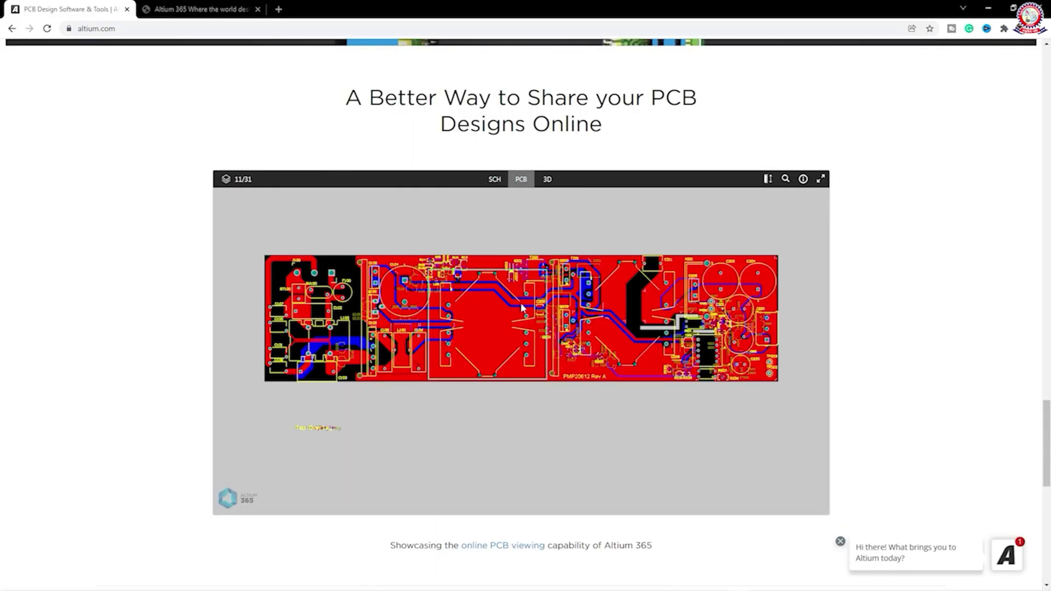
pyautogui.scroll(3, 523, 308)
pyautogui.scroll(-3, 523, 308)
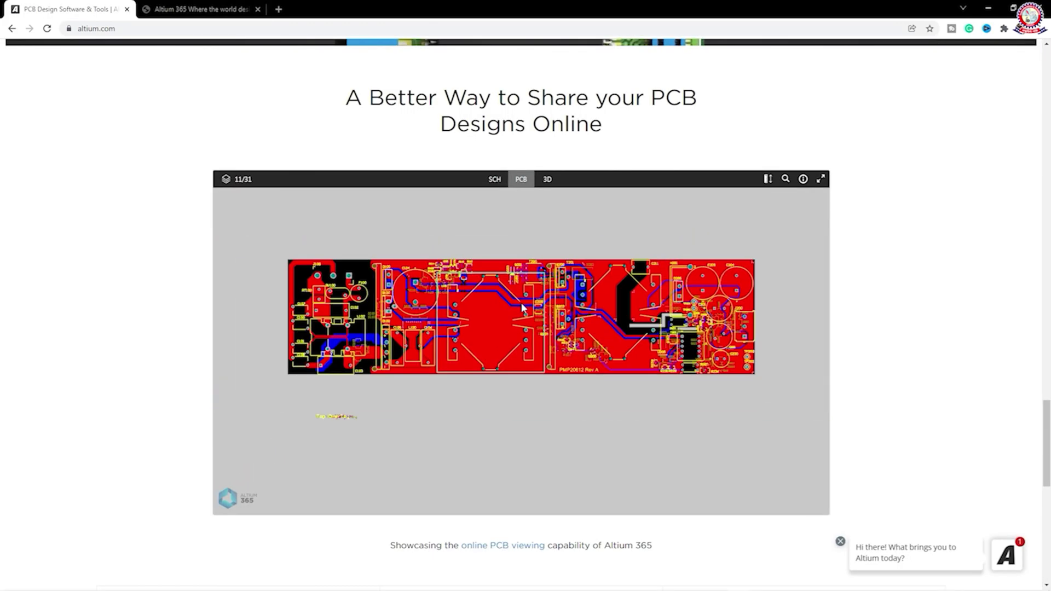
# - View the sample board in 3D, tilt it into perspective, and scroll the page
pyautogui.click(548, 179)
pyautogui.moveTo(525, 306); pyautogui.dragTo(793, 318)
pyautogui.scroll(-3, 874, 323)
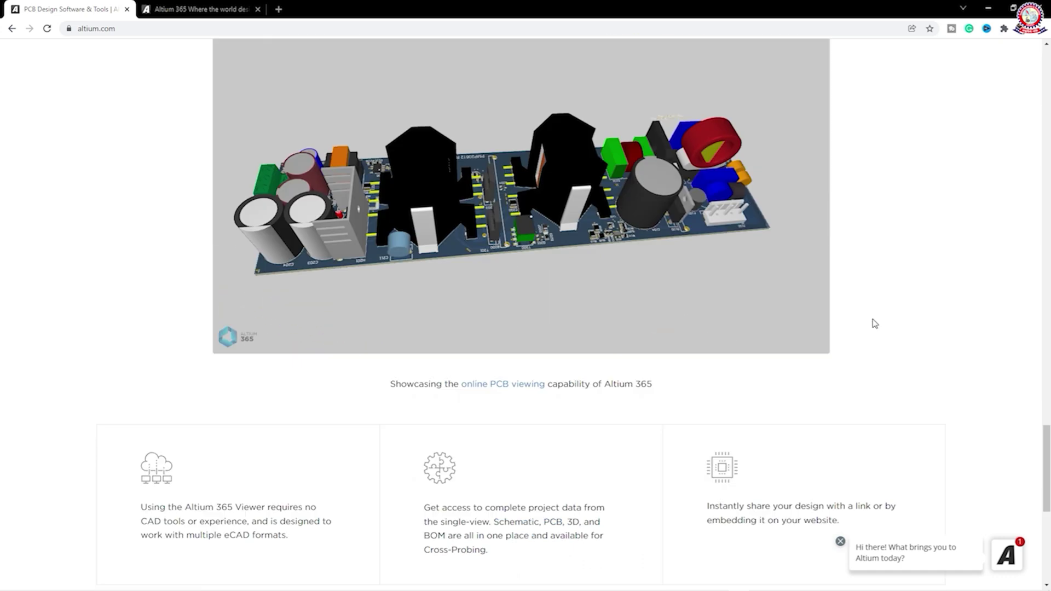
pyautogui.scroll(-8, 874, 323)
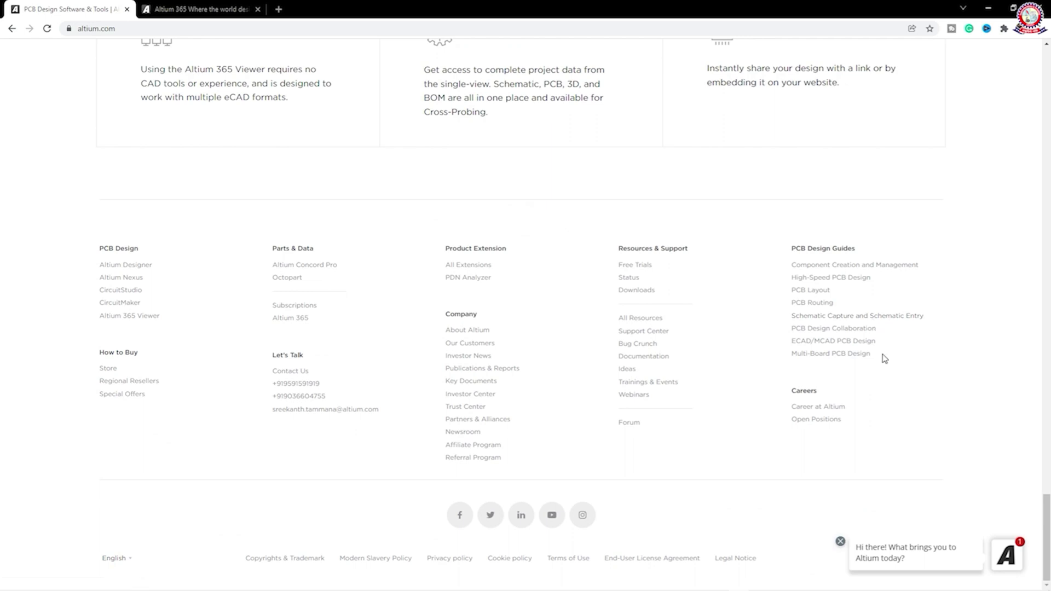
pyautogui.scroll(10, 881, 354)
pyautogui.click(212, 8)
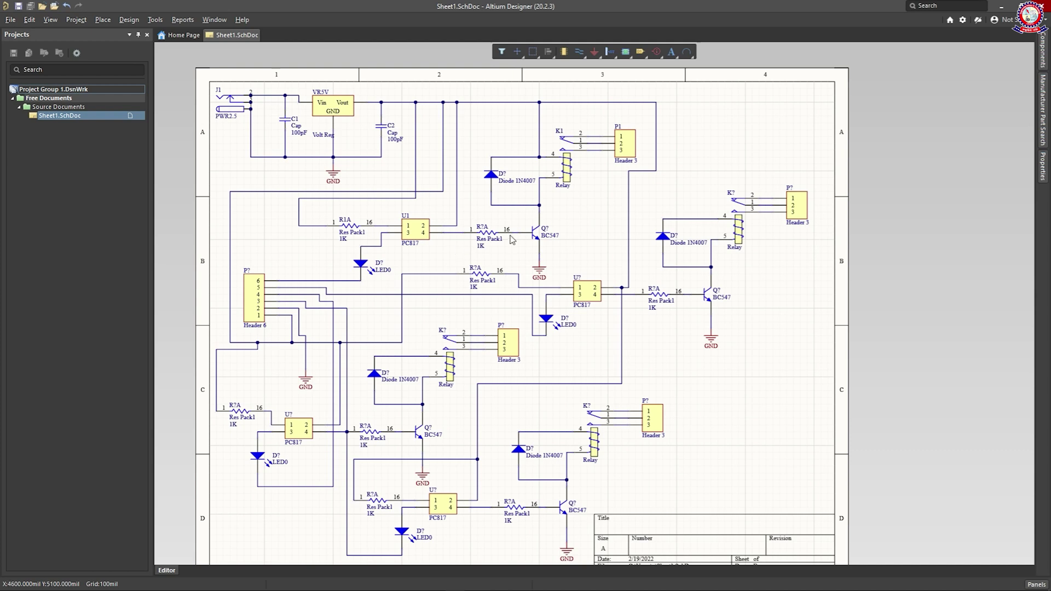
# - Select the D? diode beside the first relay in Sheet1.SchDoc
pyautogui.click(505, 179)
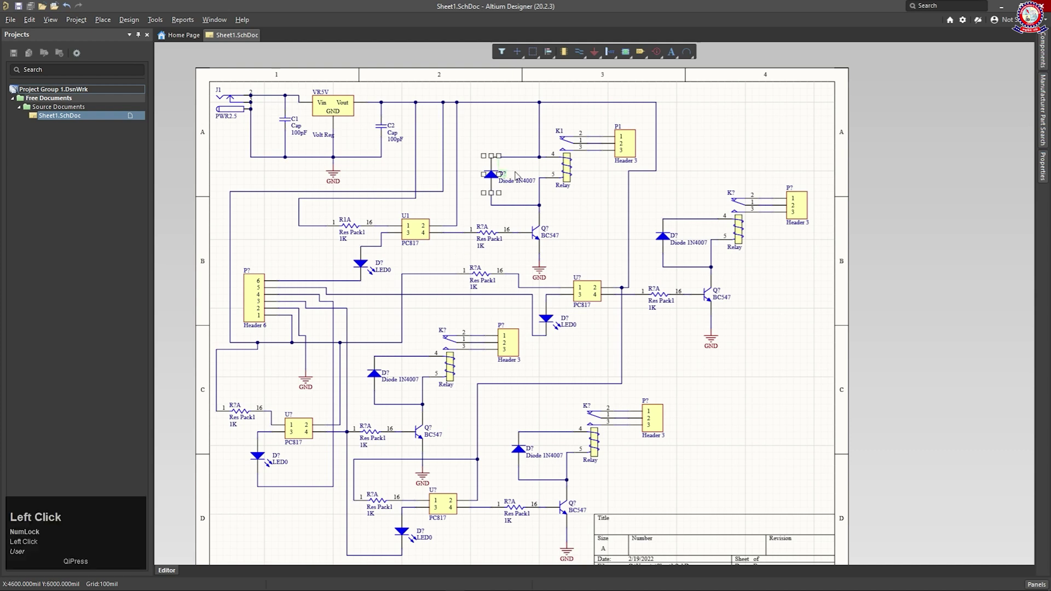
pyautogui.keyDown('ctrl'); pyautogui.scroll(1, 509, 177); pyautogui.keyUp('ctrl')
pyautogui.keyDown('ctrl'); pyautogui.scroll(5, 511, 175); pyautogui.keyUp('ctrl')
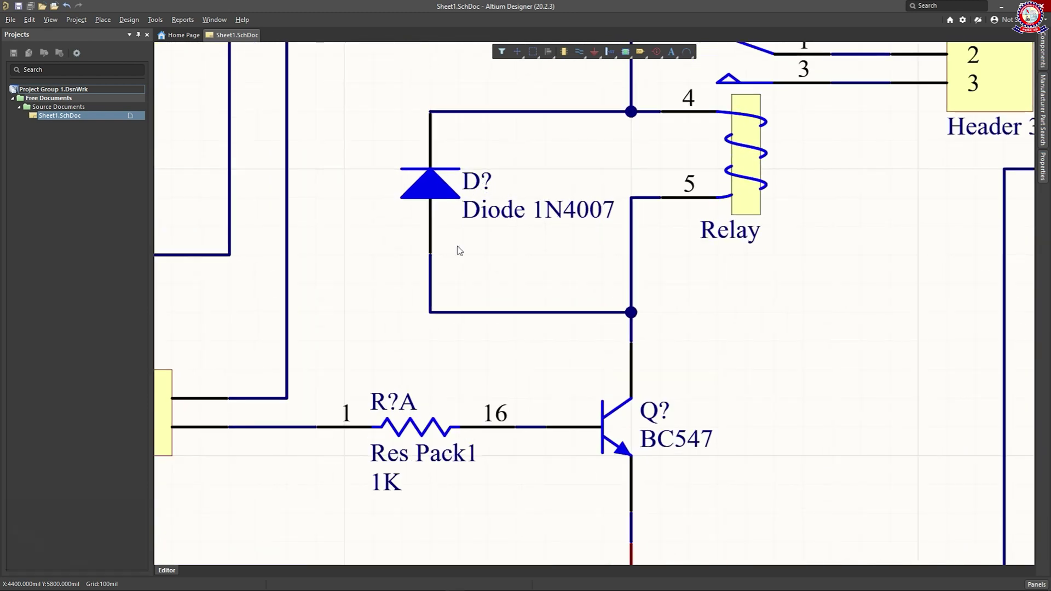
pyautogui.keyDown('ctrl'); pyautogui.scroll(-5, 630, 378); pyautogui.keyUp('ctrl')
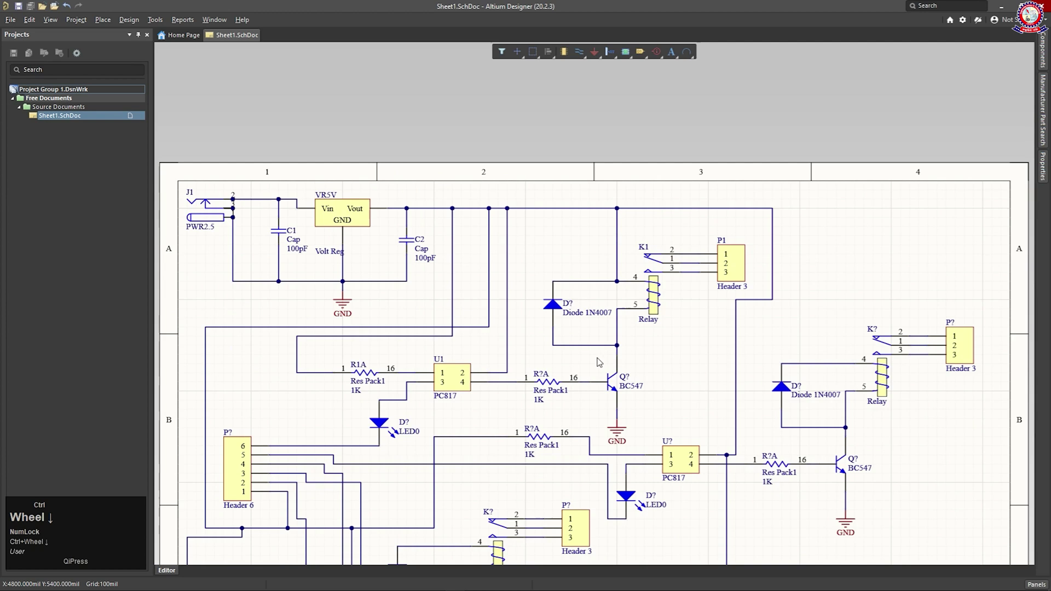
pyautogui.keyDown('ctrl'); pyautogui.scroll(1, 348, 394); pyautogui.keyUp('ctrl')
pyautogui.keyDown('ctrl'); pyautogui.scroll(1, 355, 397); pyautogui.keyUp('ctrl')
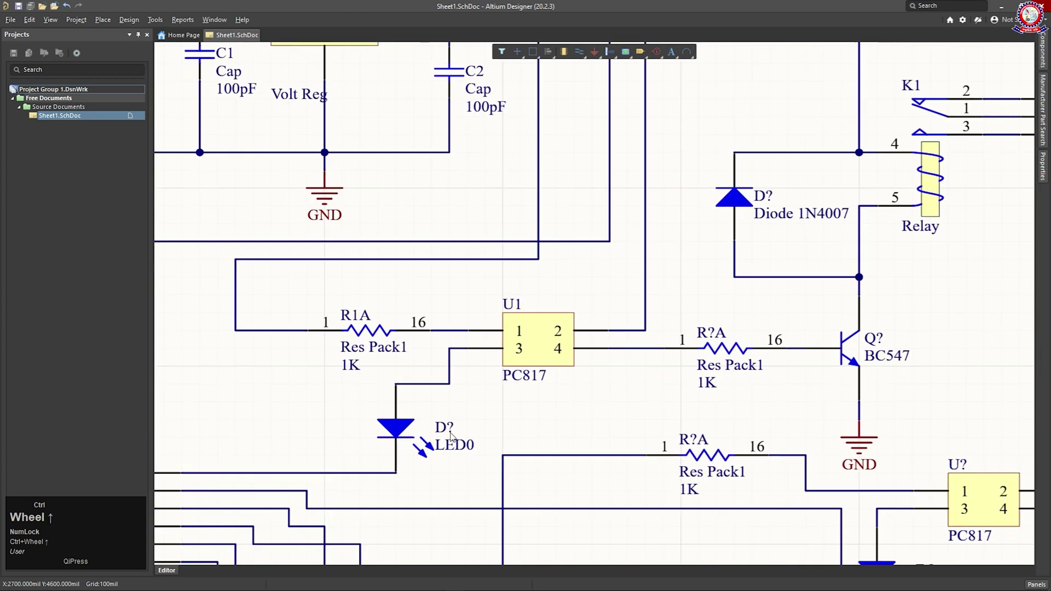
pyautogui.keyDown('ctrl'); pyautogui.scroll(-3, 492, 446); pyautogui.keyUp('ctrl')
pyautogui.moveTo(730, 436); pyautogui.dragTo(658, 303, button='right')
pyautogui.keyDown('ctrl'); pyautogui.scroll(-1, 658, 302); pyautogui.keyUp('ctrl')
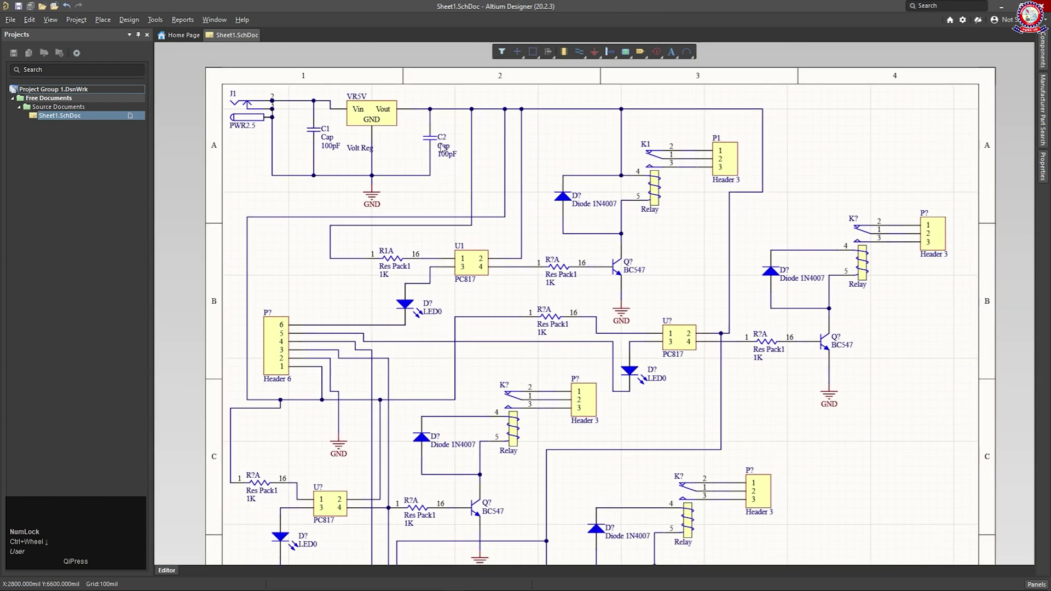
pyautogui.click(442, 136)
pyautogui.doubleClick(442, 136)
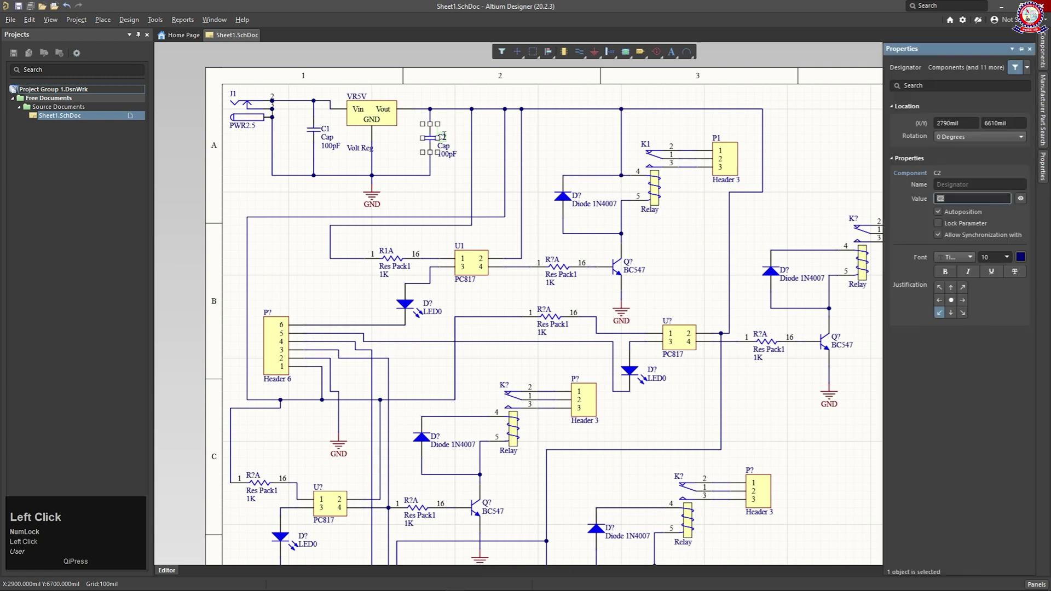
# - Try changing diode D?'s value to 1, undo the change, and deselect it
pyautogui.click(941, 197)
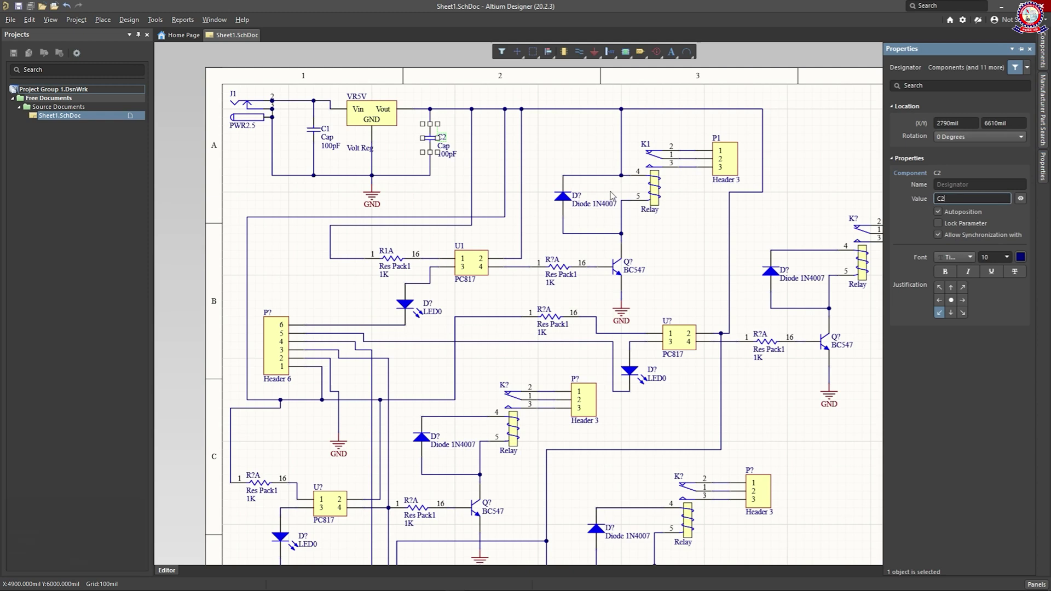
pyautogui.click(578, 195)
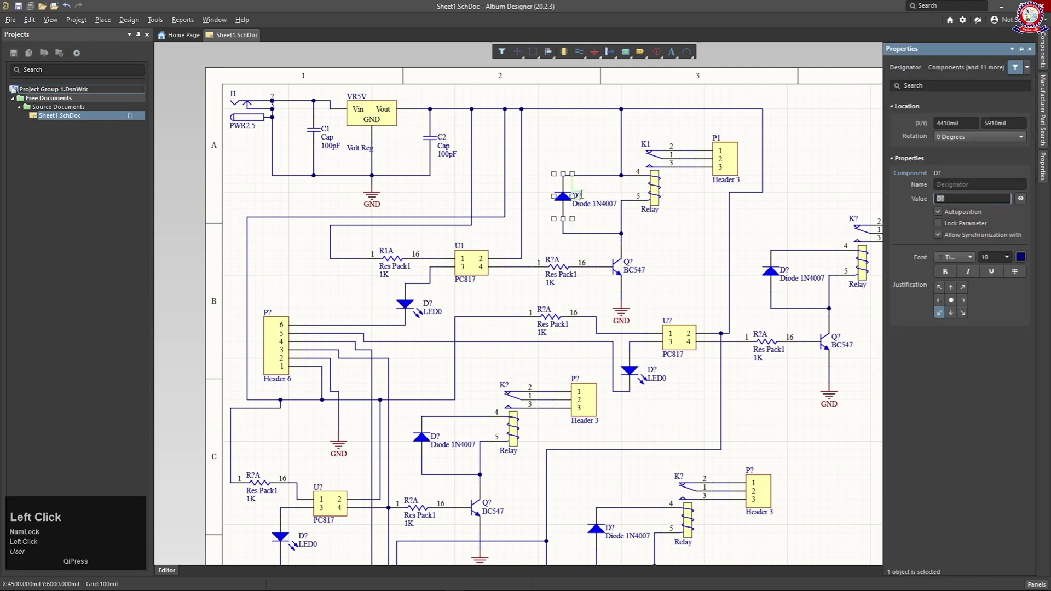
pyautogui.click(952, 200)
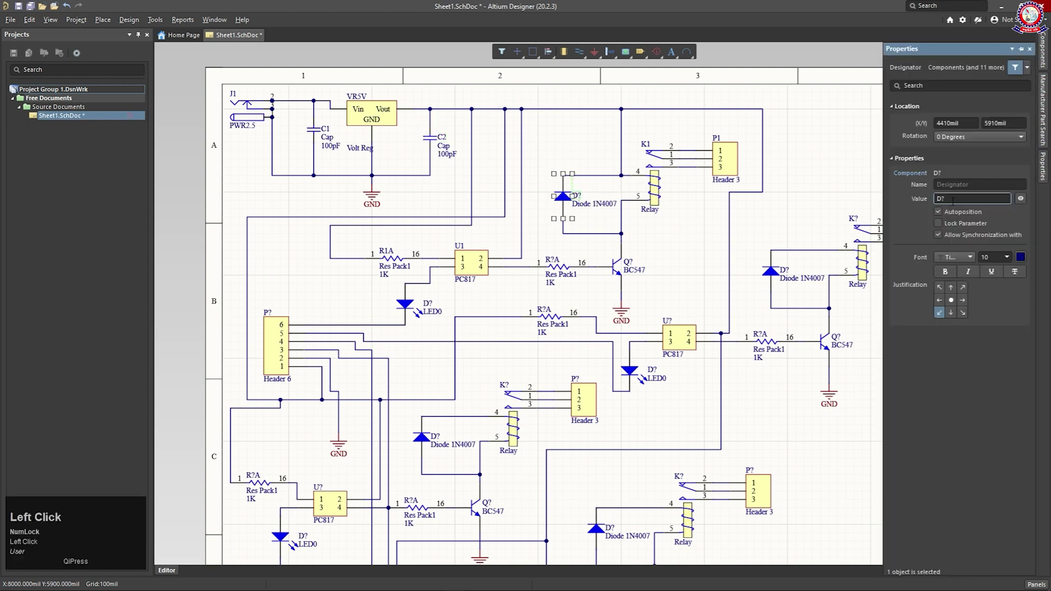
pyautogui.press('BackSpace')
pyautogui.click(952, 199)
pyautogui.press('BackSpace')
pyautogui.write('1')
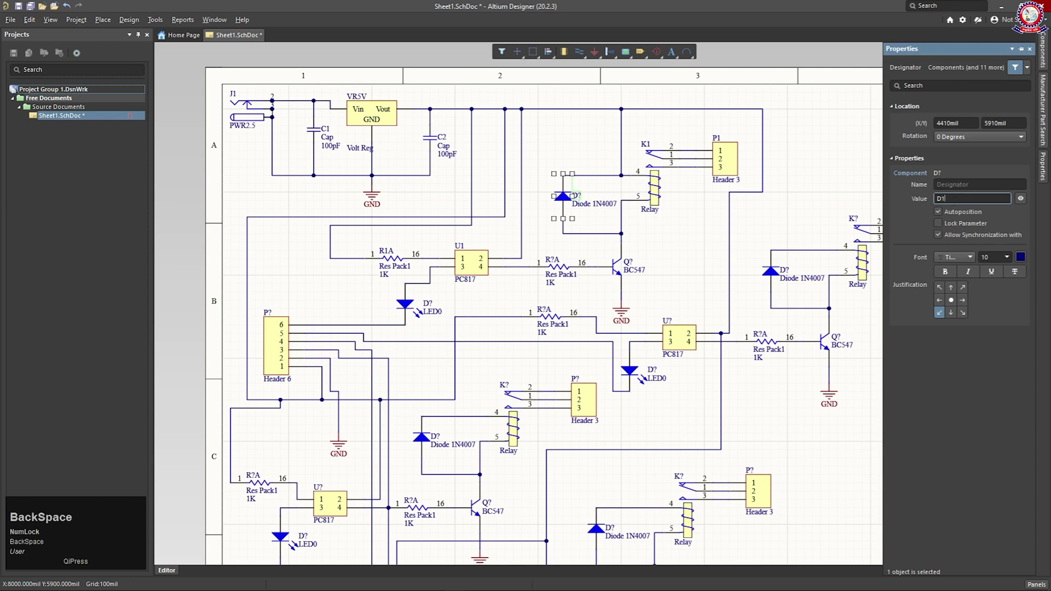
pyautogui.hotkey('ctrl', 'z')
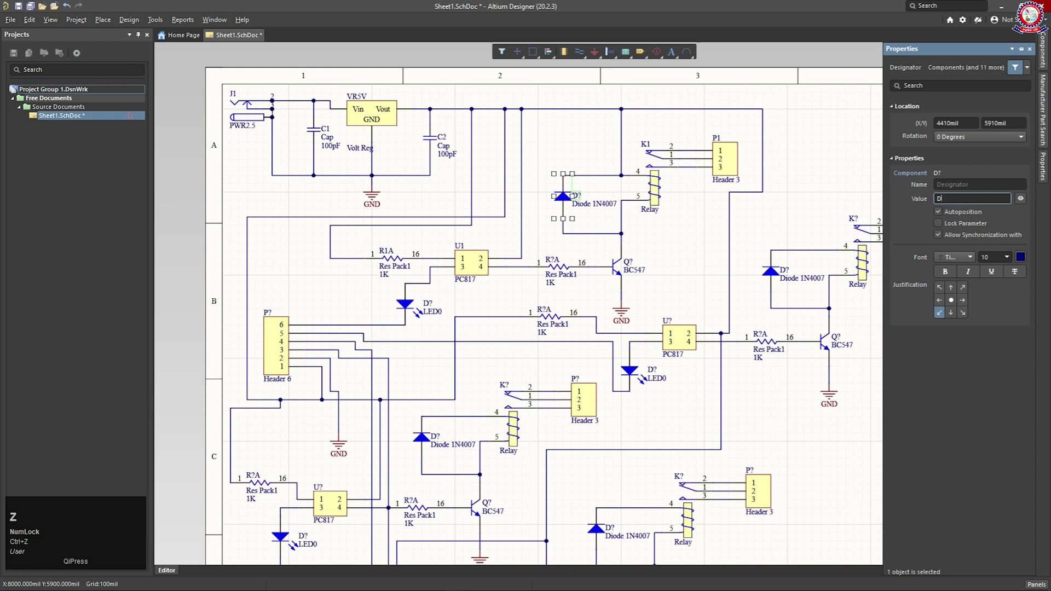
pyautogui.click(811, 202)
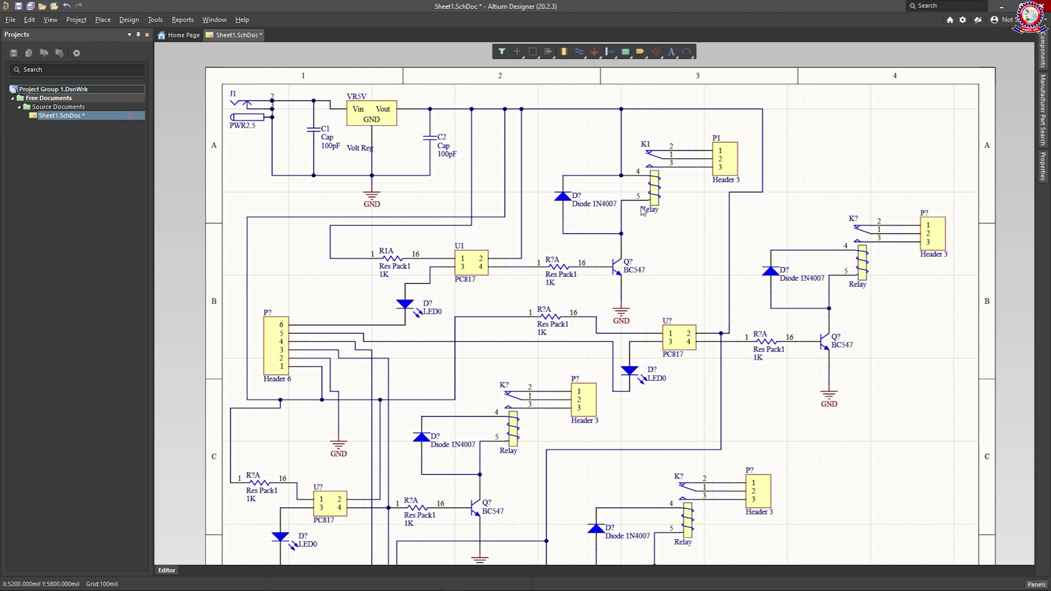
# - Open diode D?'s properties, edit its designator in place, then deselect it
pyautogui.doubleClick(581, 202)
pyautogui.click(581, 195)
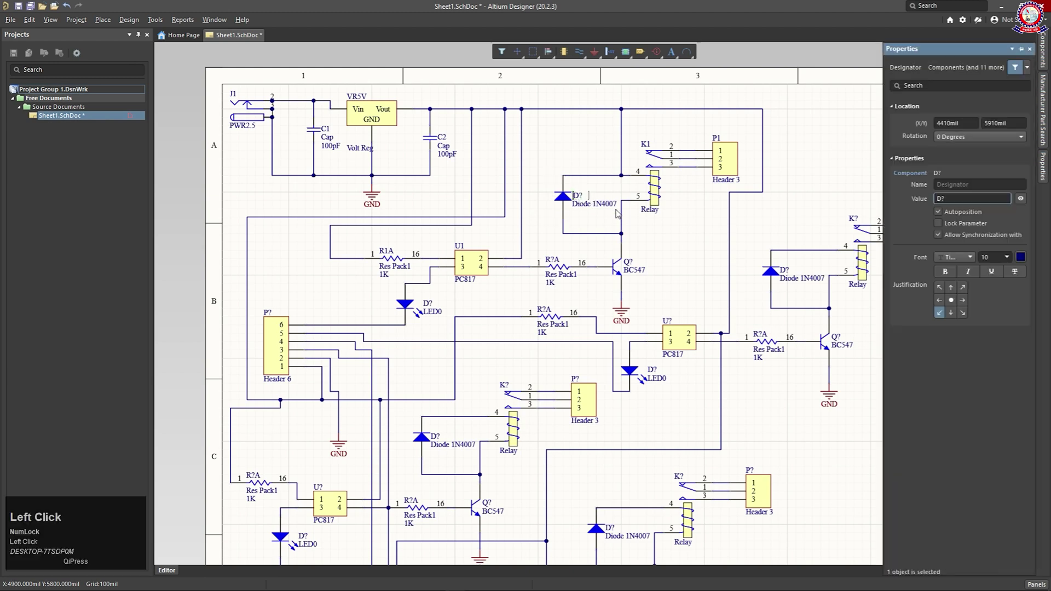
pyautogui.click(747, 216)
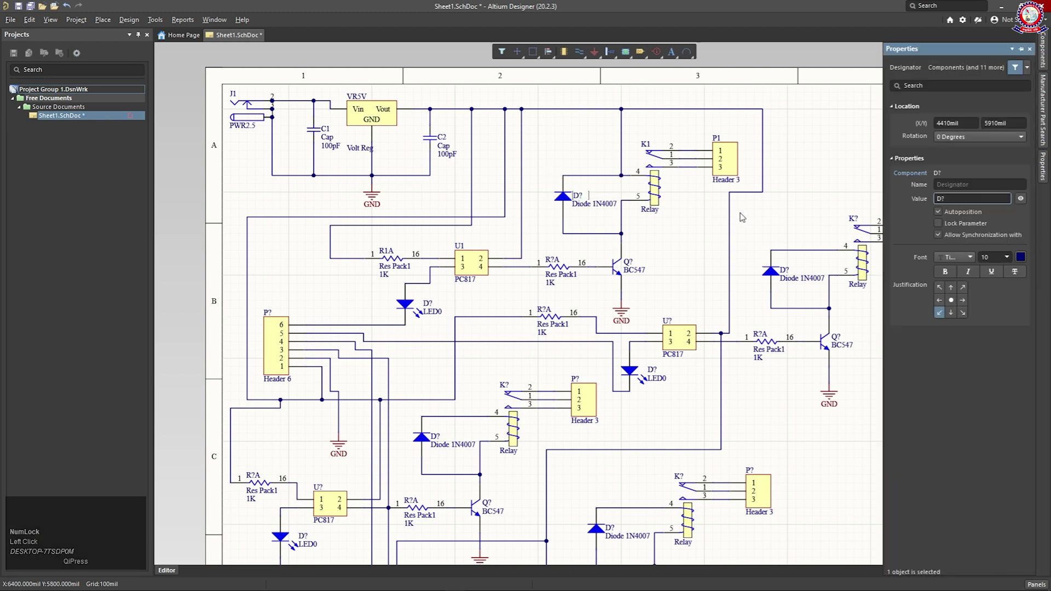
pyautogui.click(601, 190)
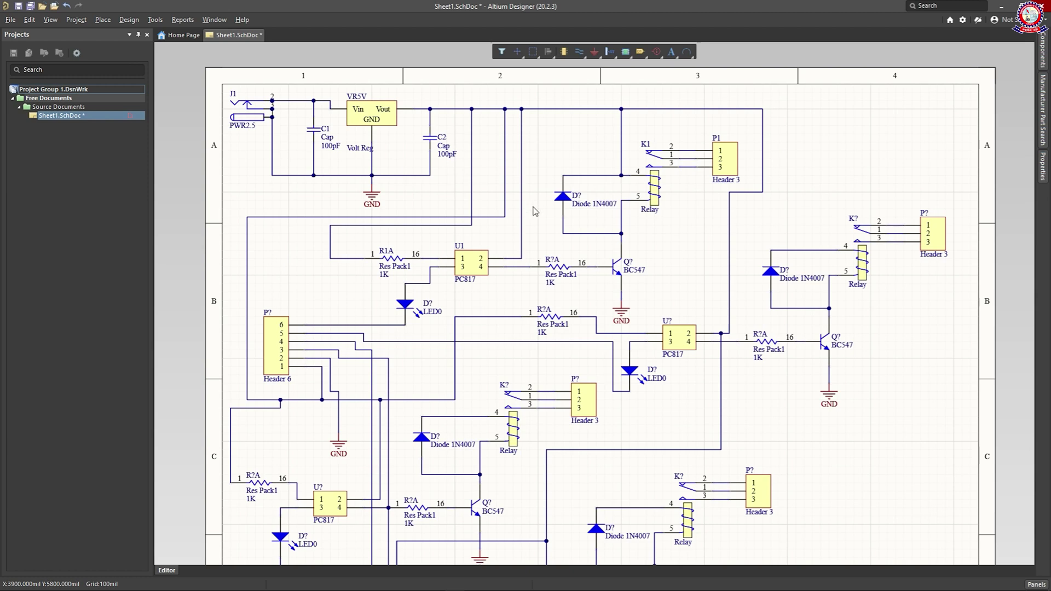
pyautogui.scroll(-4, 535, 209)
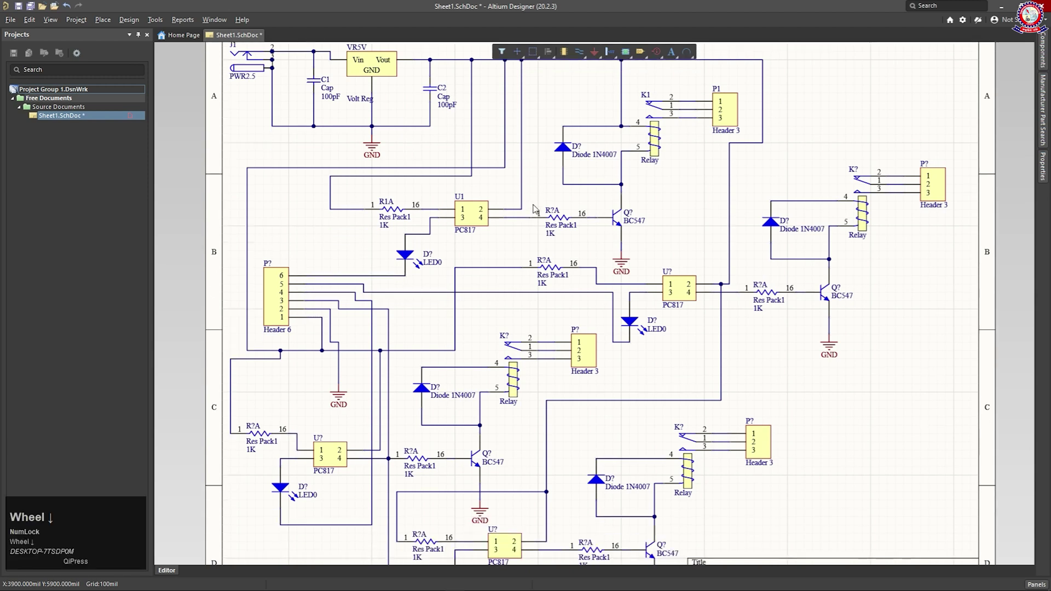
pyautogui.scroll(4, 610, 249)
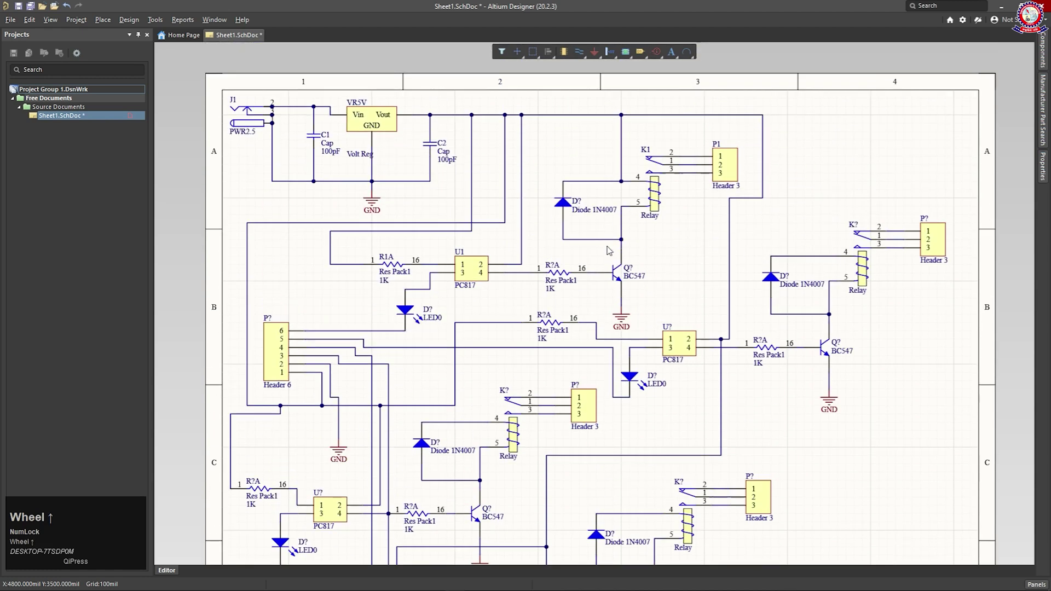
pyautogui.scroll(-1, 936, 380)
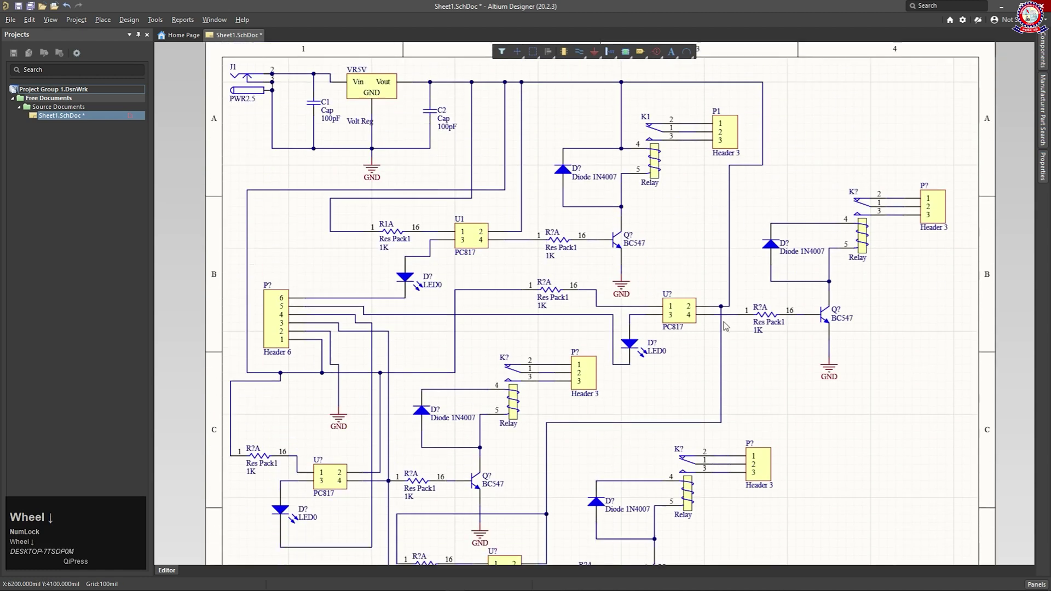
pyautogui.scroll(1, 639, 287)
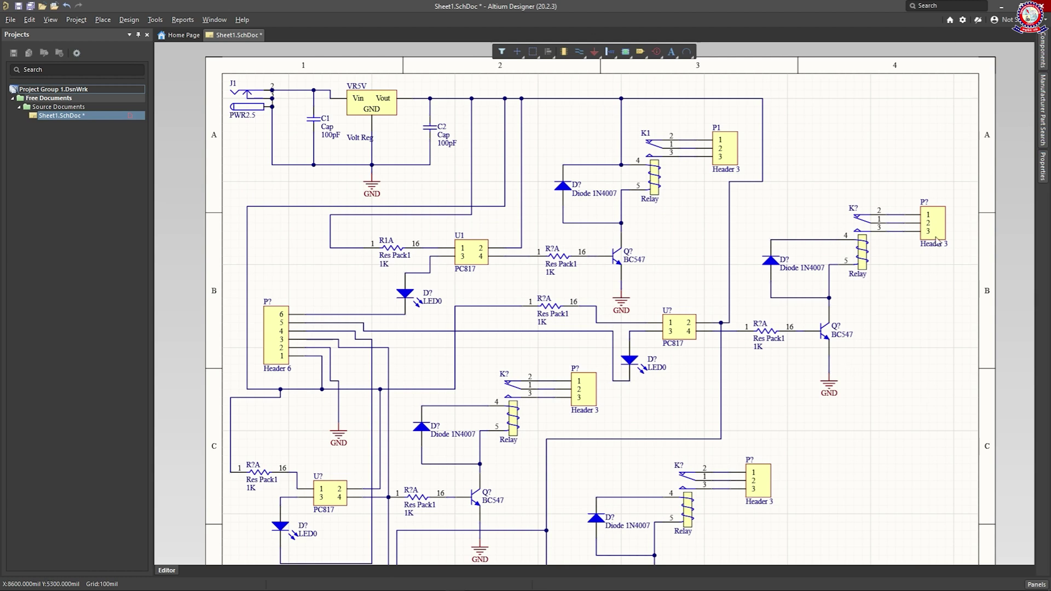
pyautogui.scroll(-2, 891, 424)
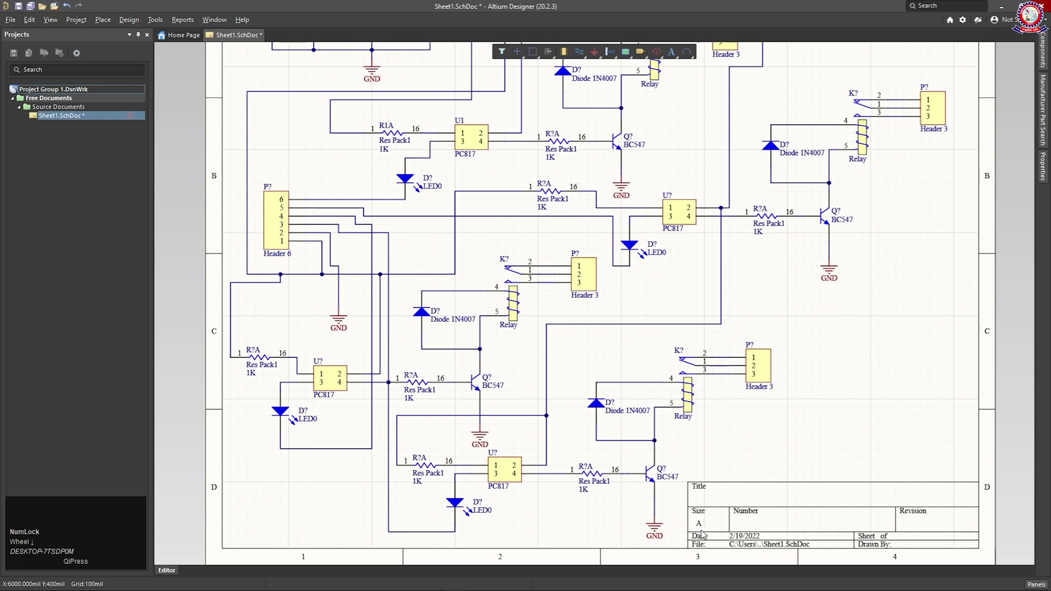
pyautogui.scroll(1, 720, 528)
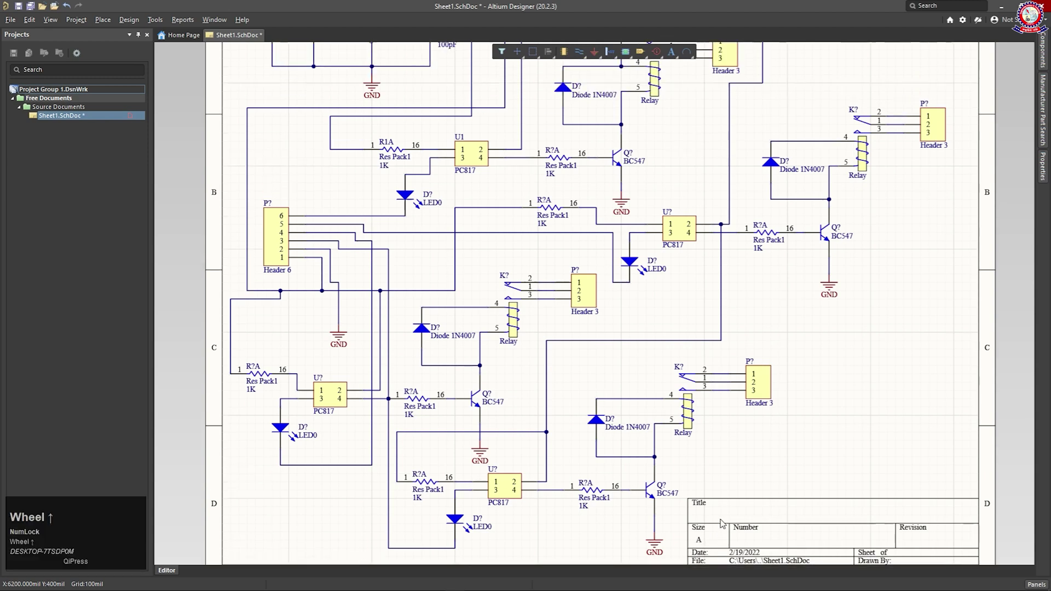
pyautogui.scroll(4, 720, 524)
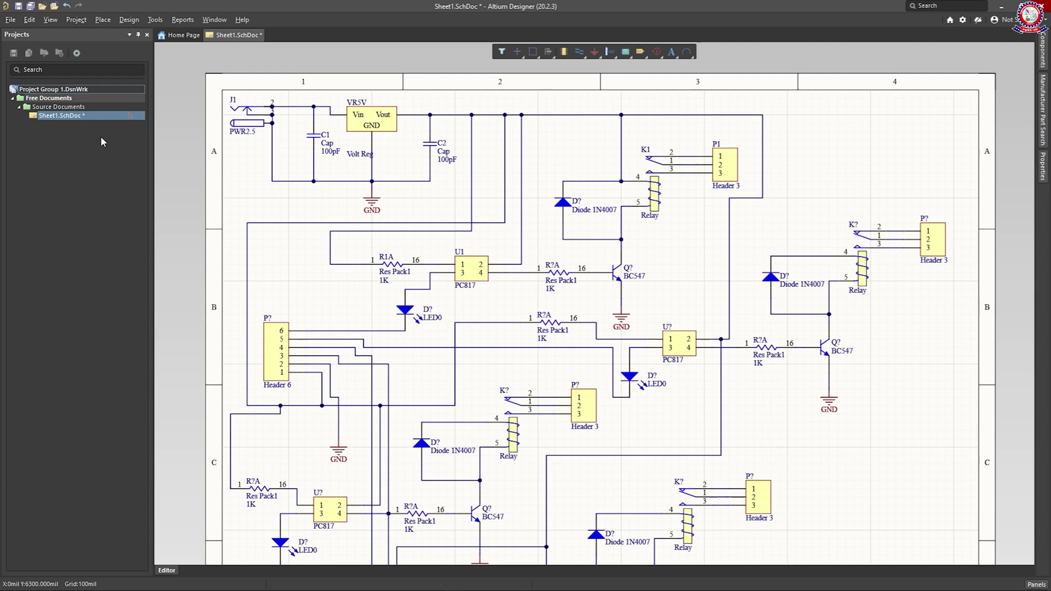
# - Save Sheet1.SchDoc with Ctrl+S
pyautogui.click(294, 211)
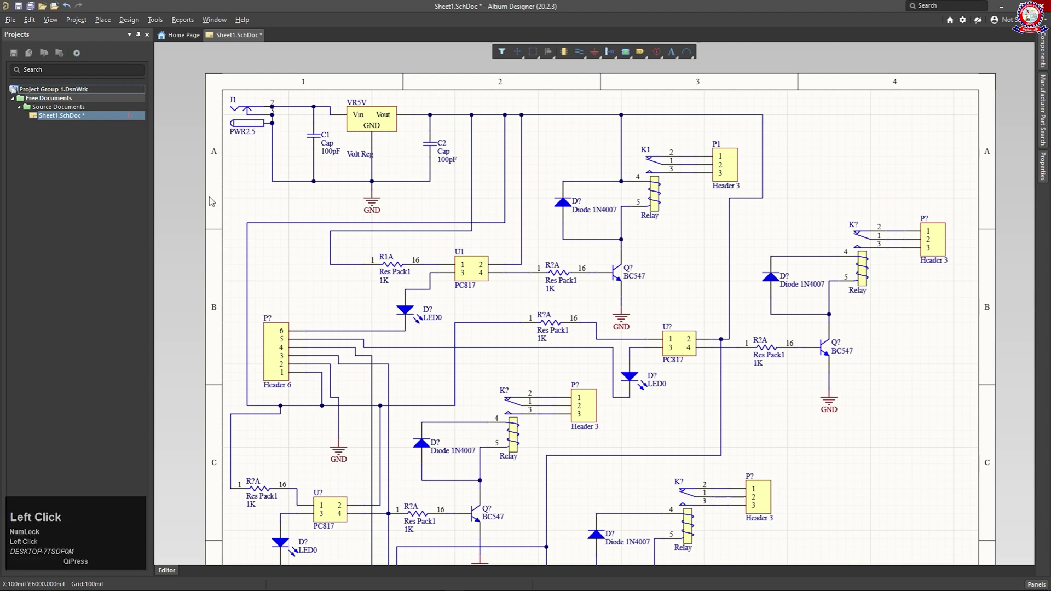
pyautogui.hotkey('ctrl', 's')
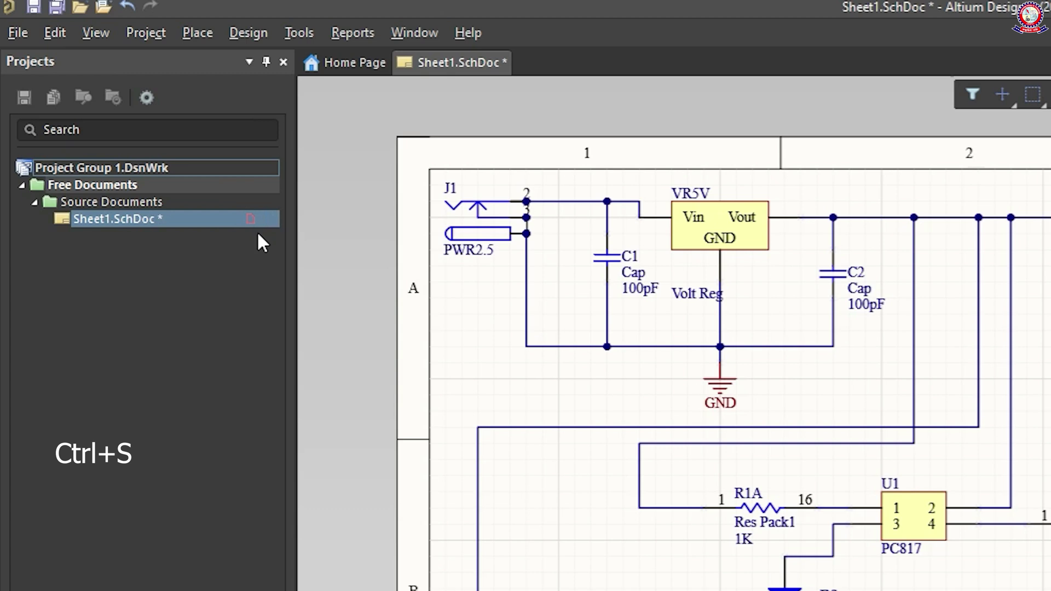
pyautogui.hotkey('ctrl', 's')
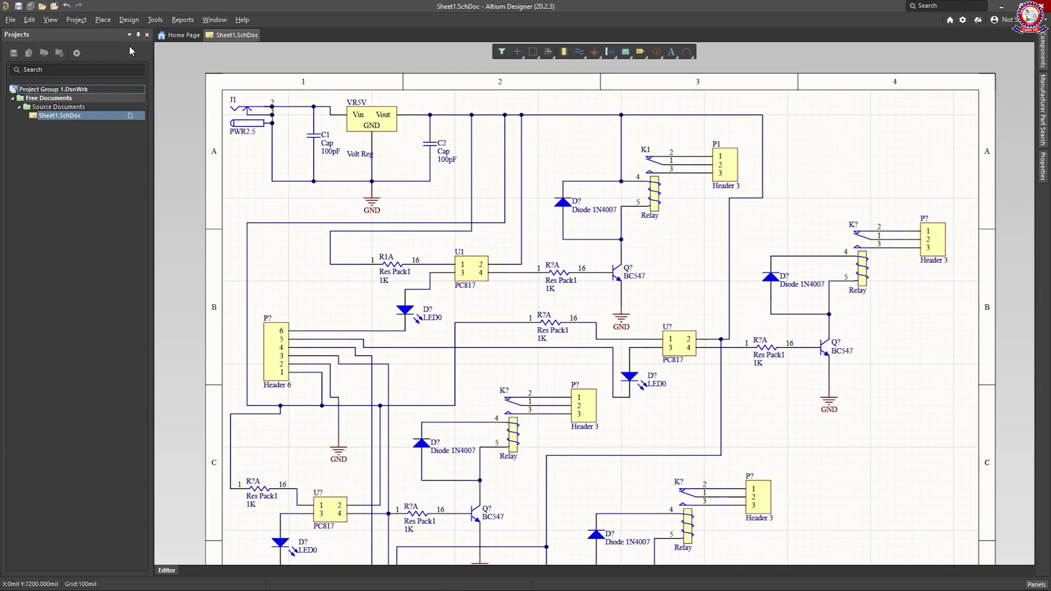
# - Run Annotate Schematics Quietly and accept the 29 designator changes
pyautogui.click(155, 19)
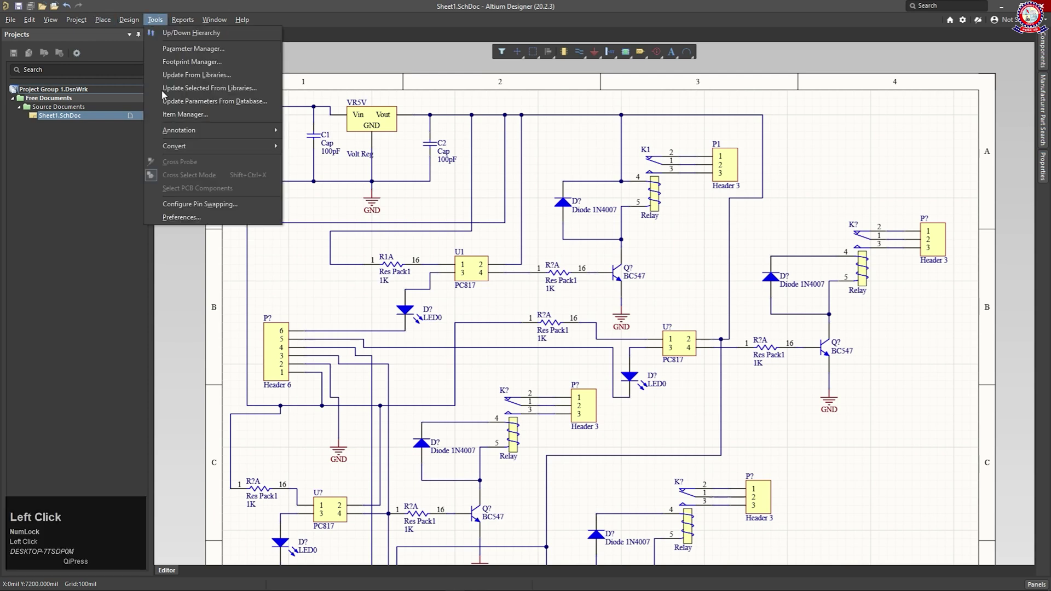
pyautogui.moveTo(169, 133)
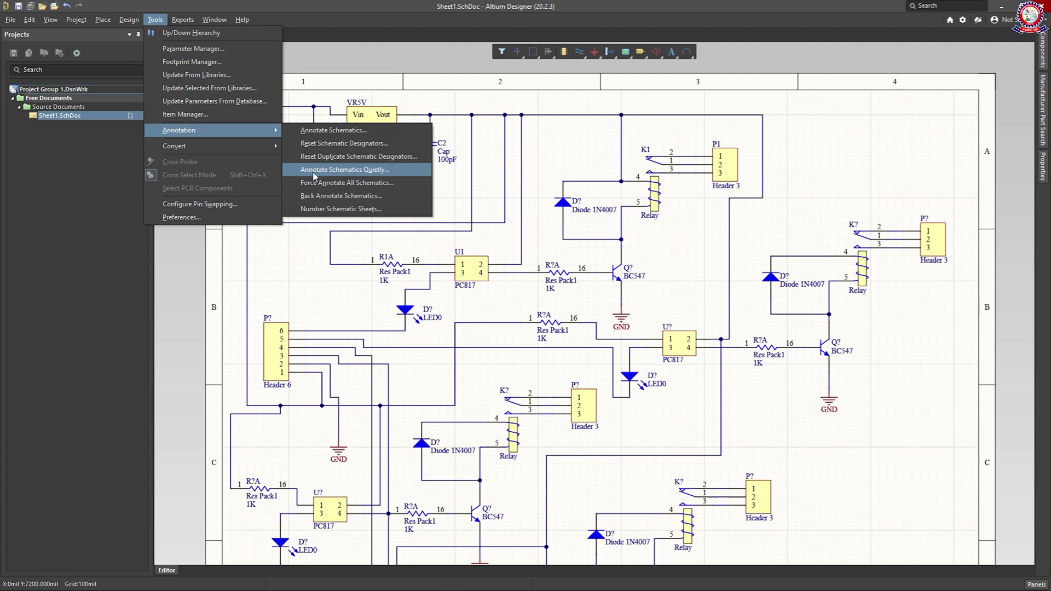
pyautogui.click(352, 171)
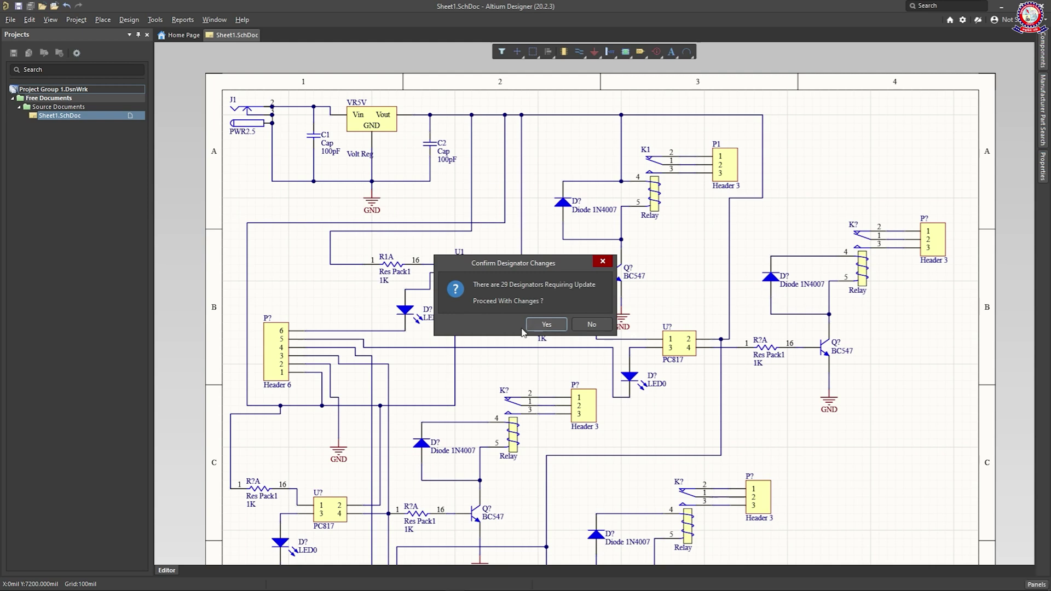
pyautogui.click(541, 325)
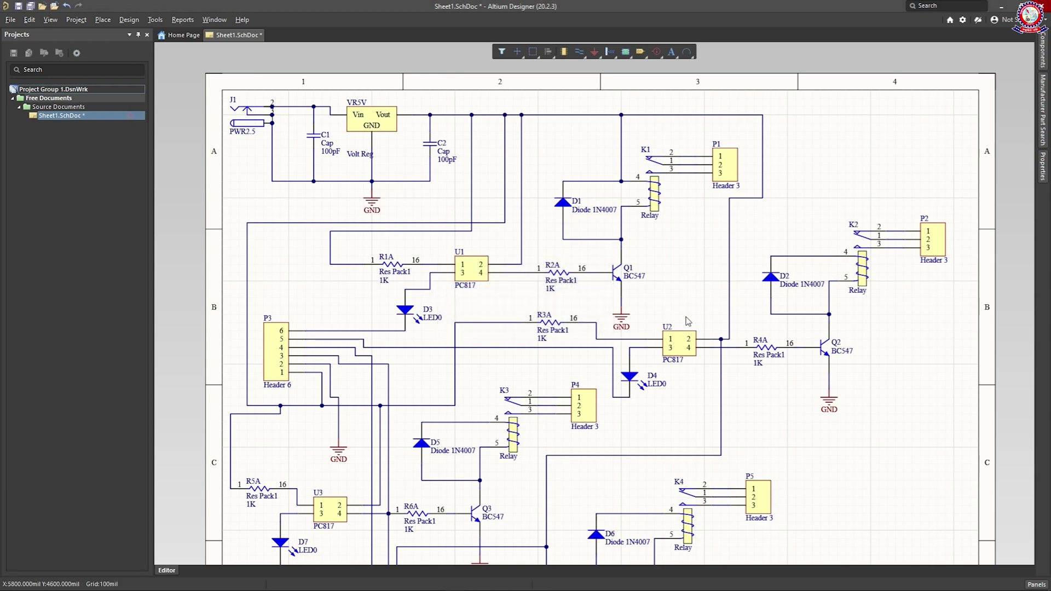
pyautogui.press('ctrl')
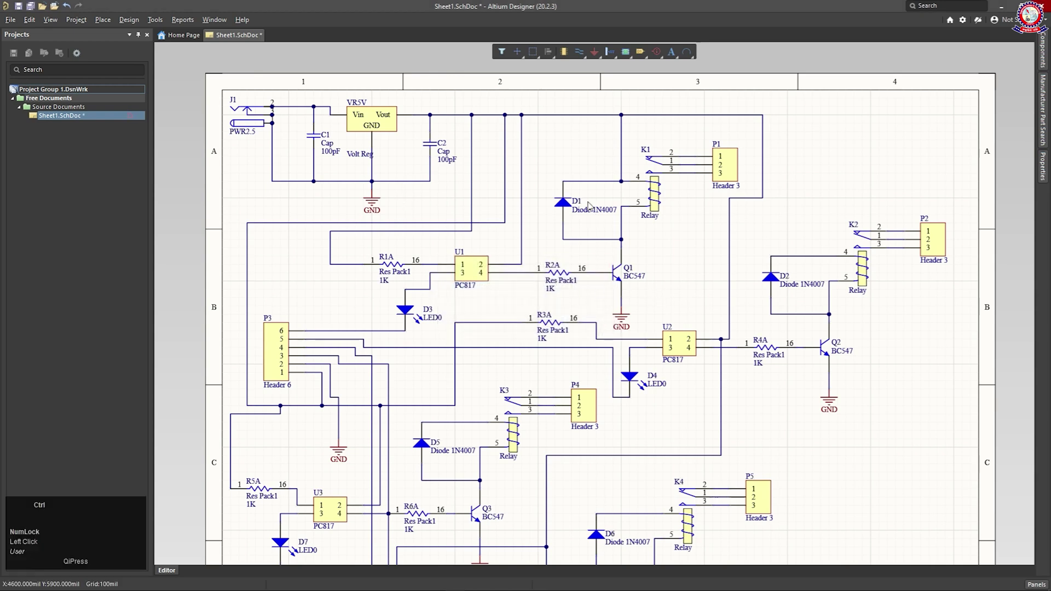
pyautogui.keyDown('ctrl'); pyautogui.scroll(4, 588, 205); pyautogui.keyUp('ctrl')
# - Zoom and pan across the schematic to check the new designators, then save it
pyautogui.scroll(-3, 581, 212)
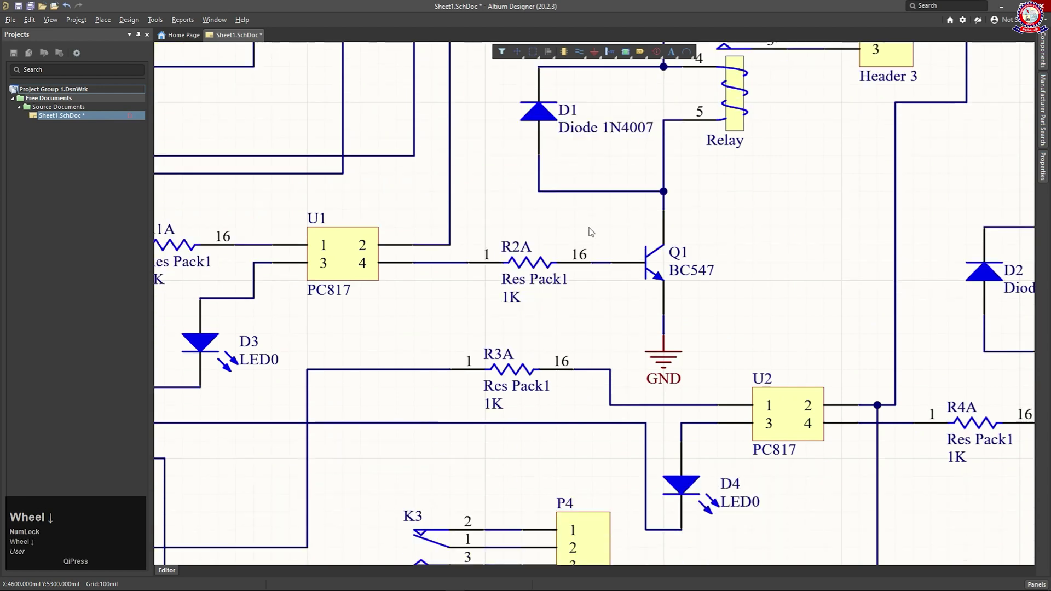
pyautogui.keyDown('ctrl'); pyautogui.scroll(-5, 755, 352); pyautogui.keyUp('ctrl')
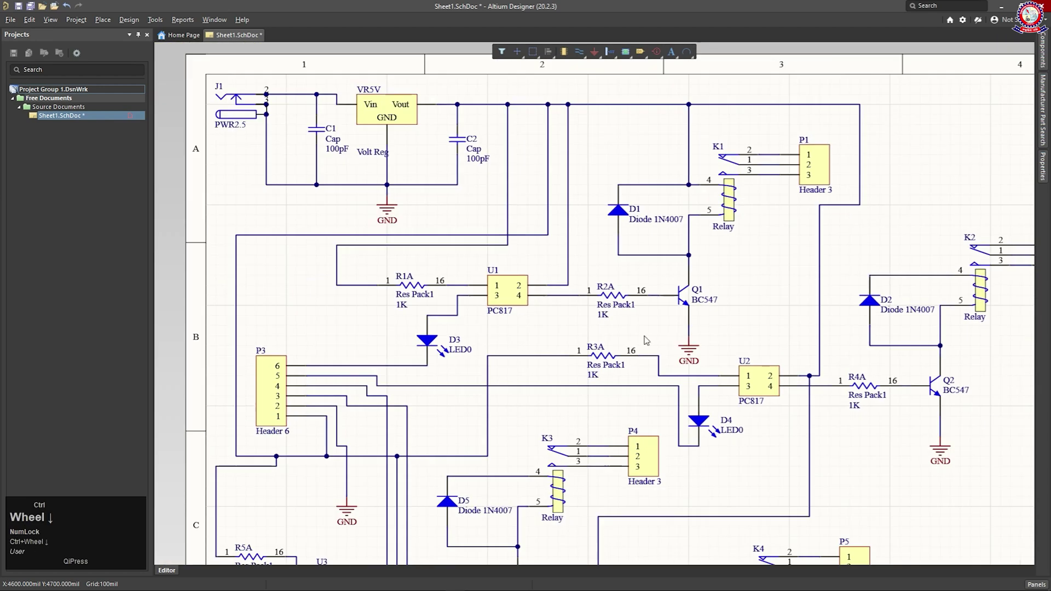
pyautogui.keyDown('ctrl'); pyautogui.scroll(6, 415, 274); pyautogui.keyUp('ctrl')
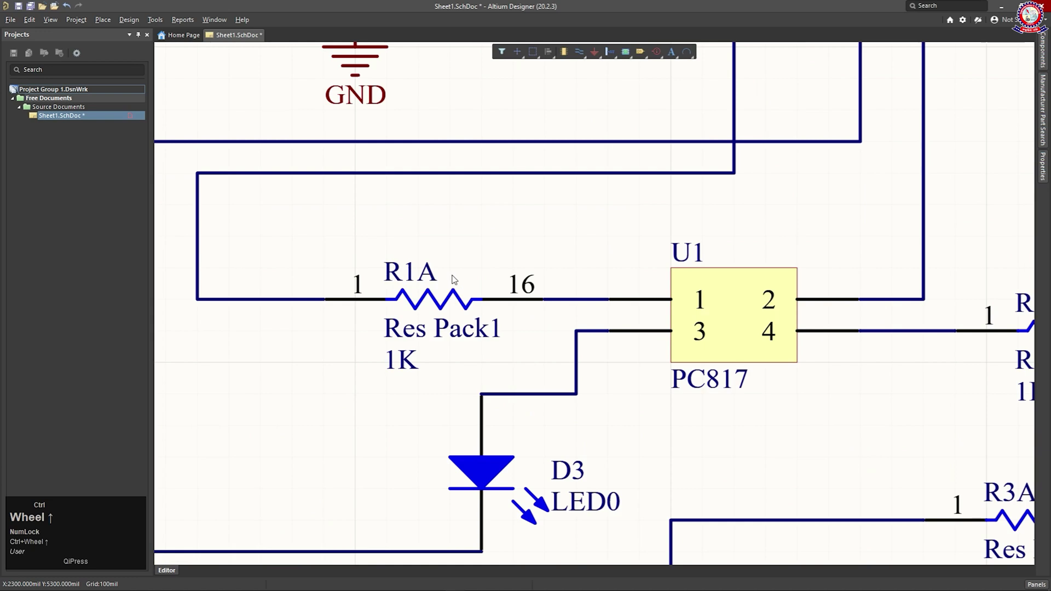
pyautogui.keyDown('ctrl'); pyautogui.scroll(-5, 454, 279); pyautogui.keyUp('ctrl')
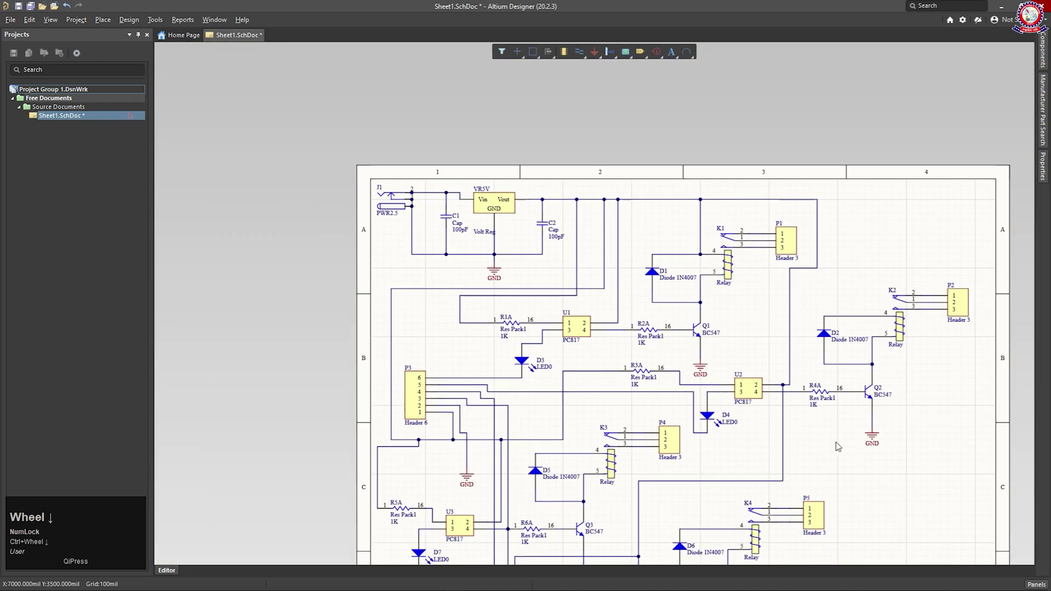
pyautogui.moveTo(832, 441); pyautogui.dragTo(831, 435, button='middle')
pyautogui.keyDown('ctrl'); pyautogui.scroll(-1, 830, 434); pyautogui.keyUp('ctrl')
pyautogui.moveTo(830, 434); pyautogui.dragTo(740, 353, button='right')
pyautogui.scroll(-3, 784, 407)
pyautogui.scroll(-1, 749, 344)
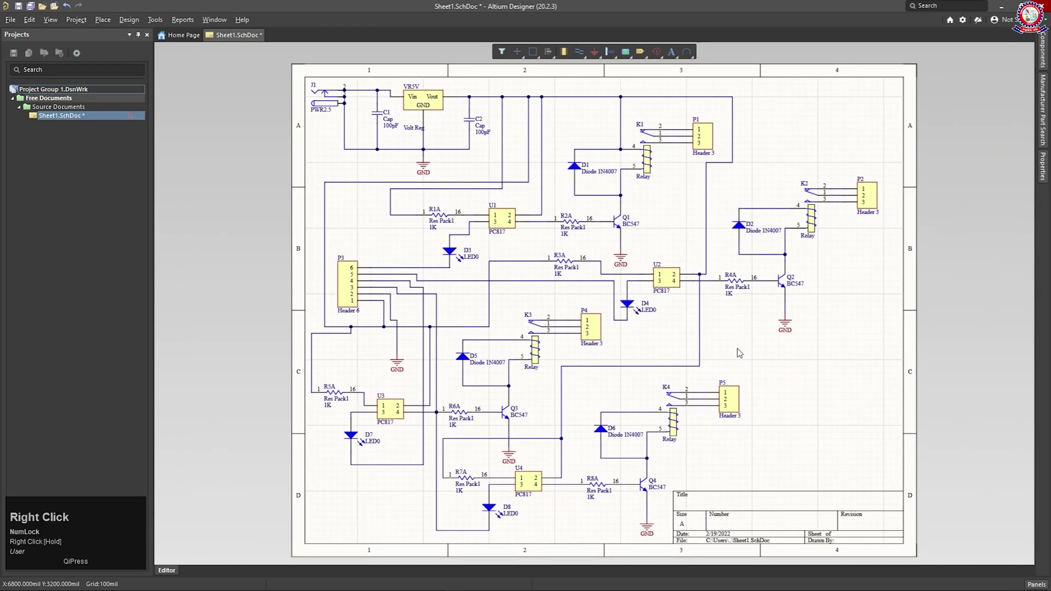
pyautogui.press('ctrl')
pyautogui.hotkey('ctrl', 's')
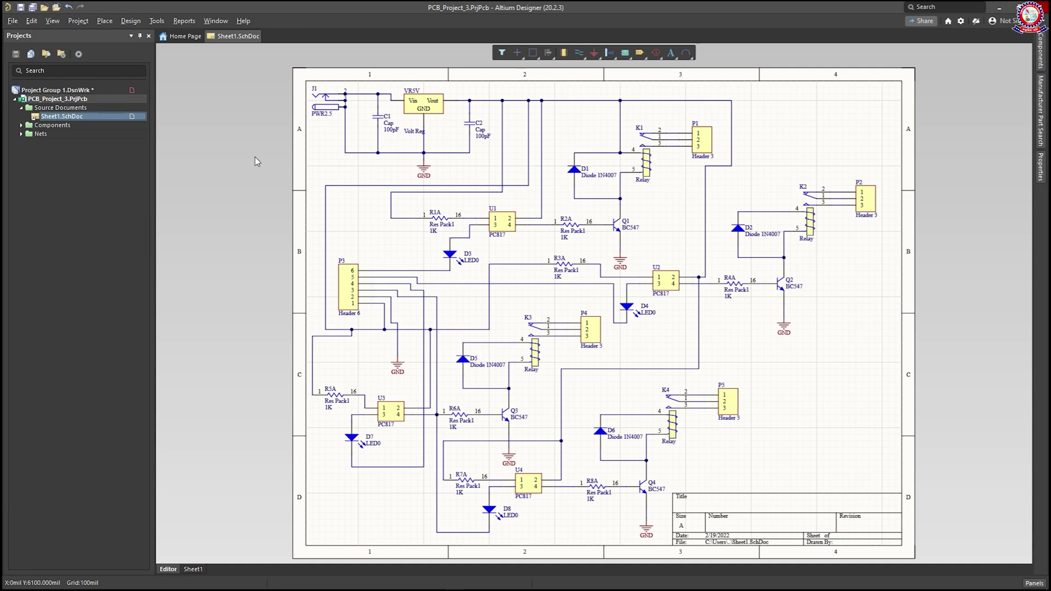
# - Create a new PCB project named '4 Channel Realy Module'
pyautogui.click(9, 21)
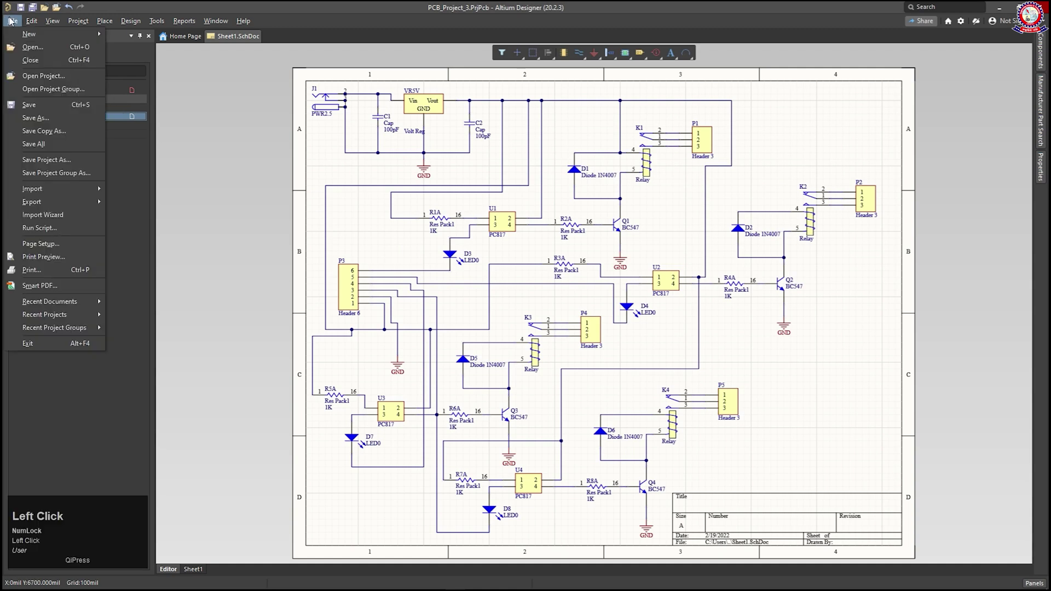
pyautogui.moveTo(49, 34)
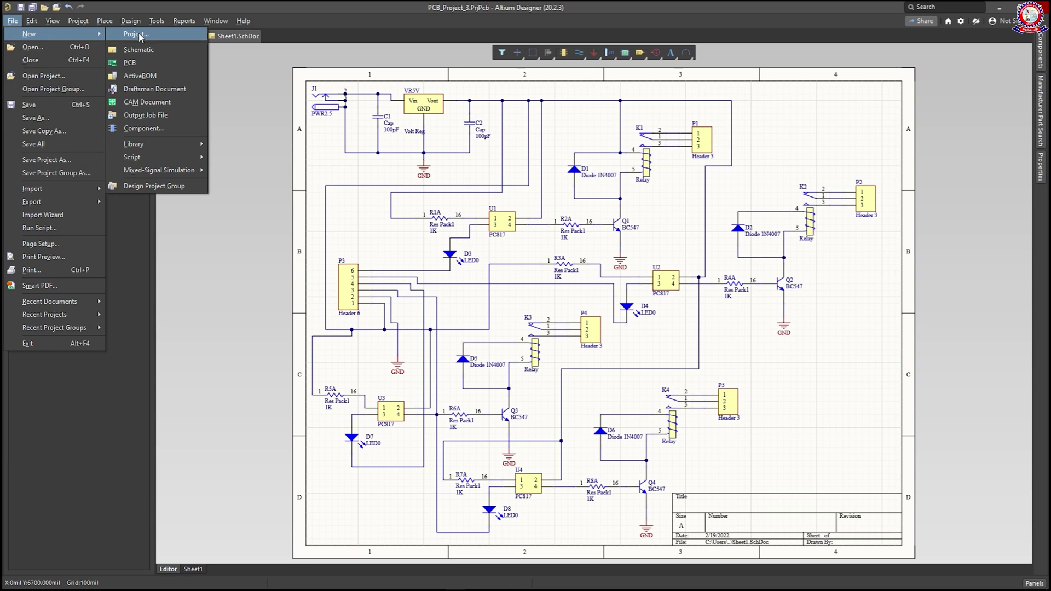
pyautogui.click(137, 35)
pyautogui.click(599, 182)
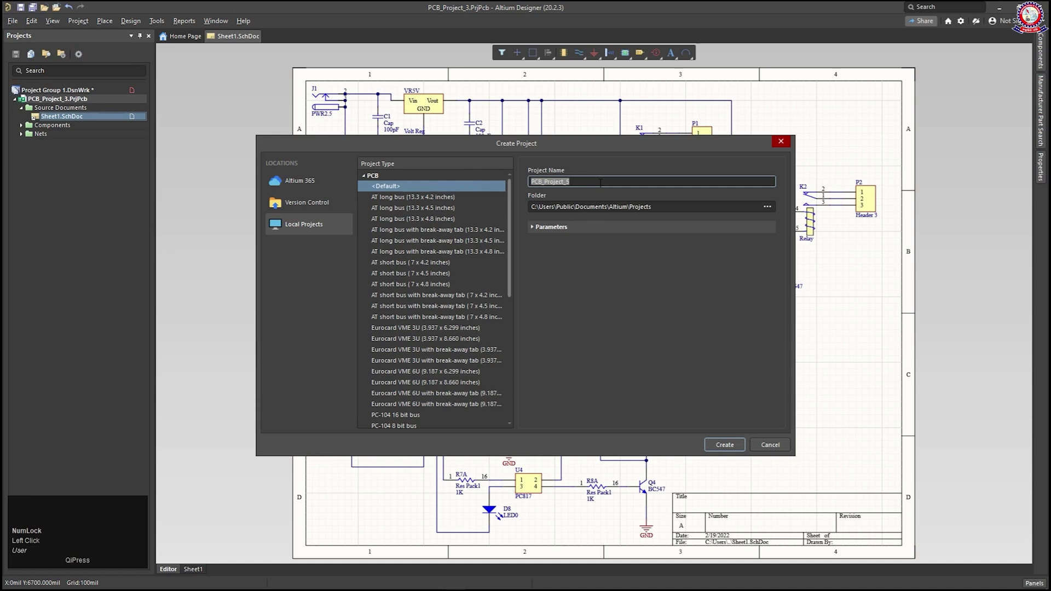
pyautogui.write('4 Channel Realy Module')
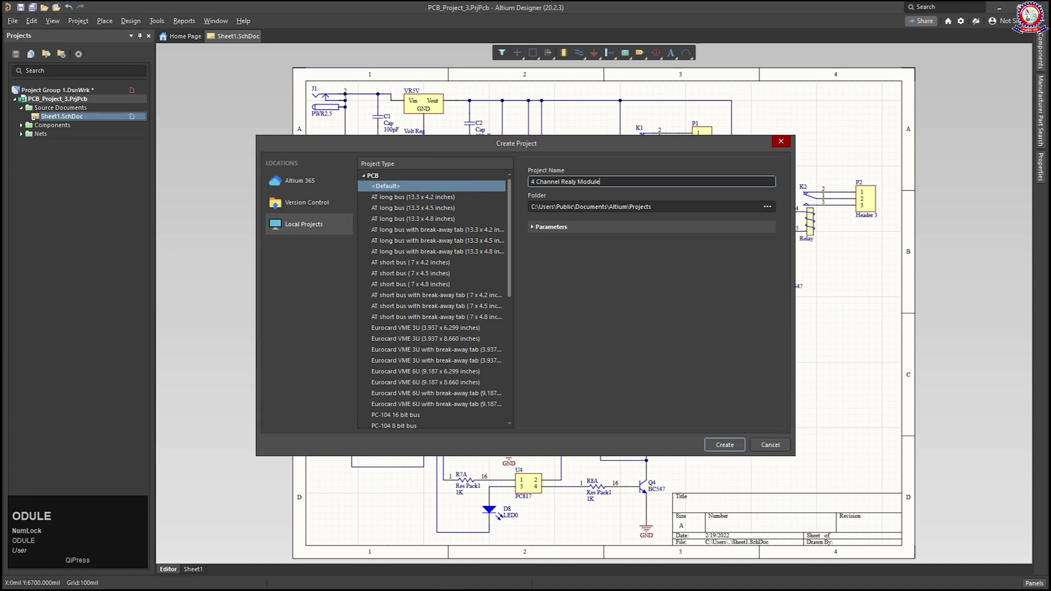
pyautogui.click(718, 446)
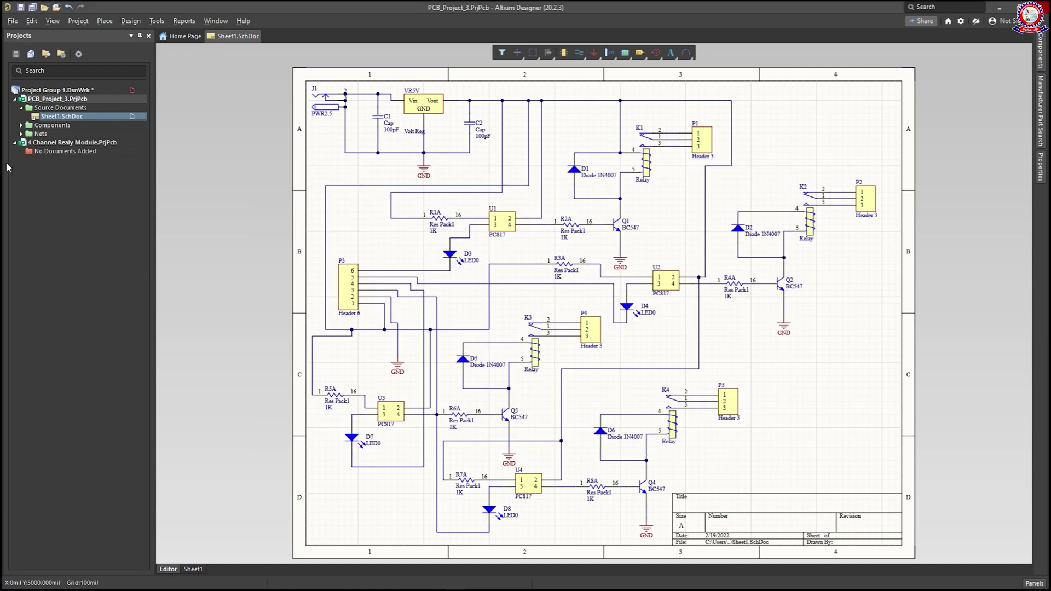
# - Validate the 4 Channel Realy Module project
pyautogui.click(53, 145)
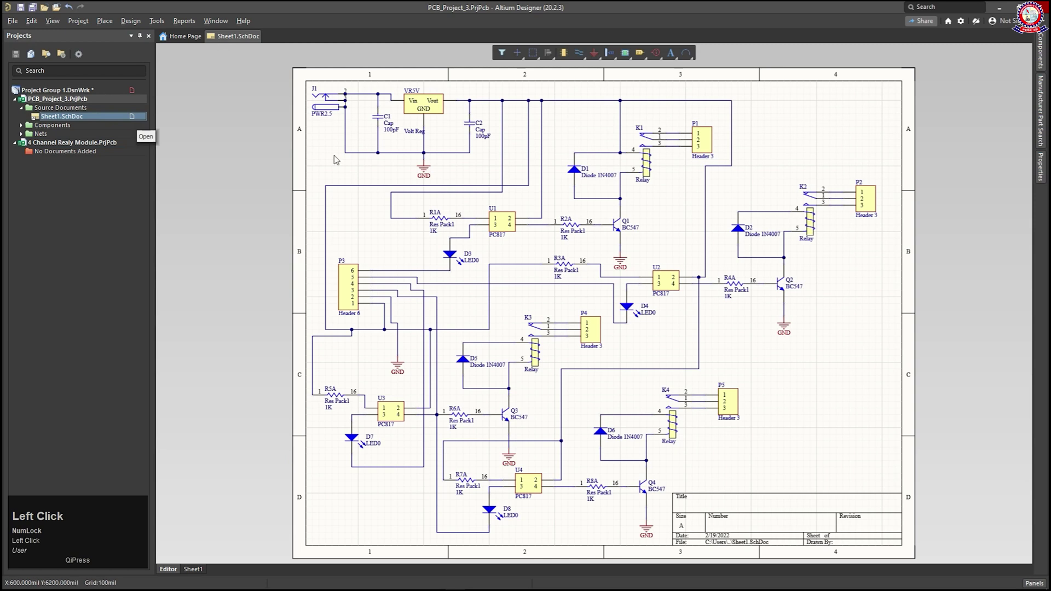
pyautogui.rightClick(76, 145)
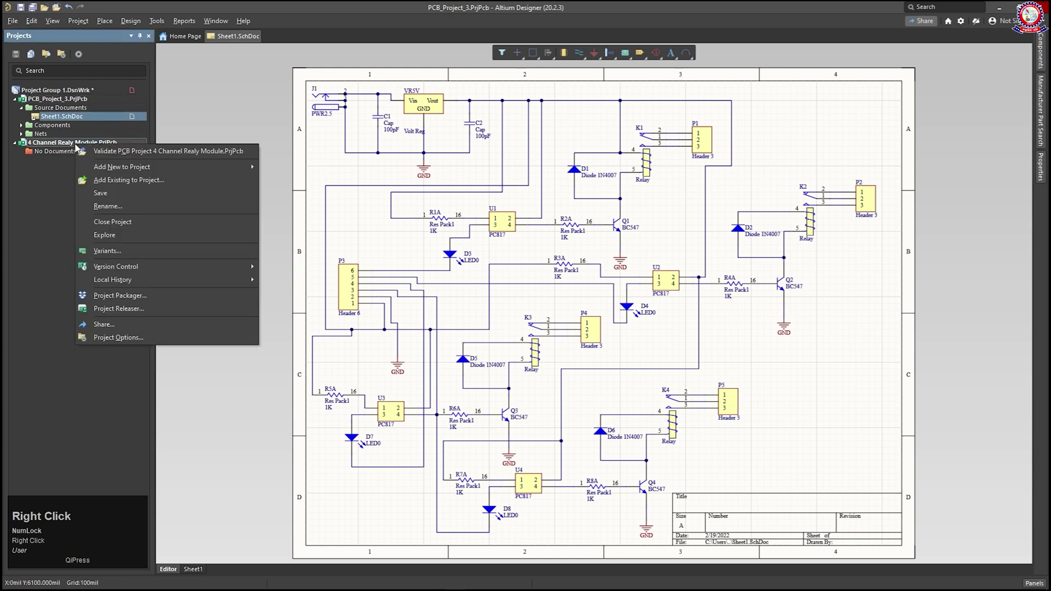
pyautogui.click(147, 168)
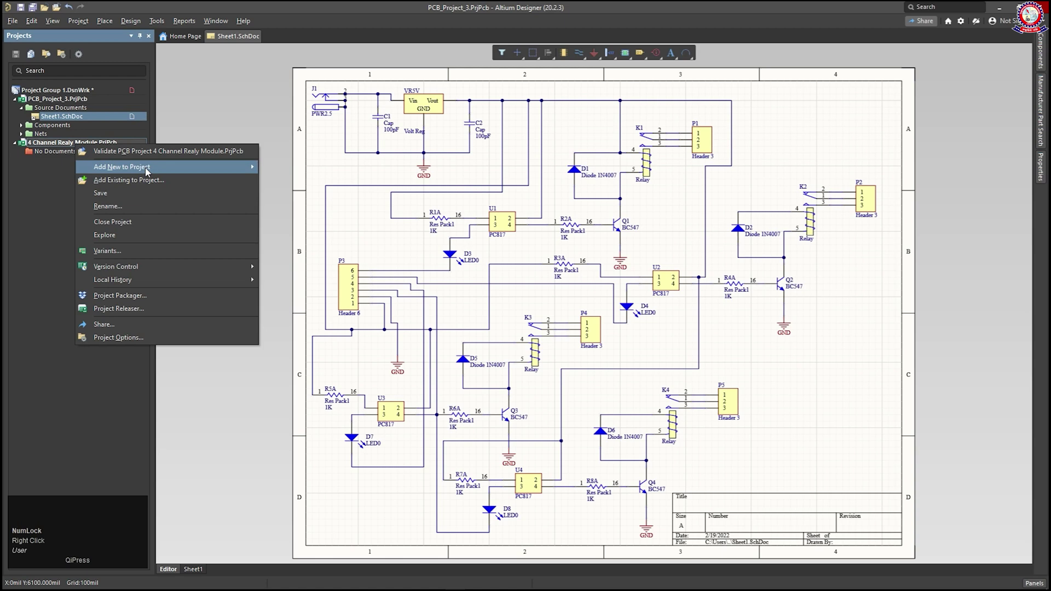
pyautogui.click(198, 156)
# - Add a new schematic sheet and a new PCB document to the project
pyautogui.rightClick(100, 145)
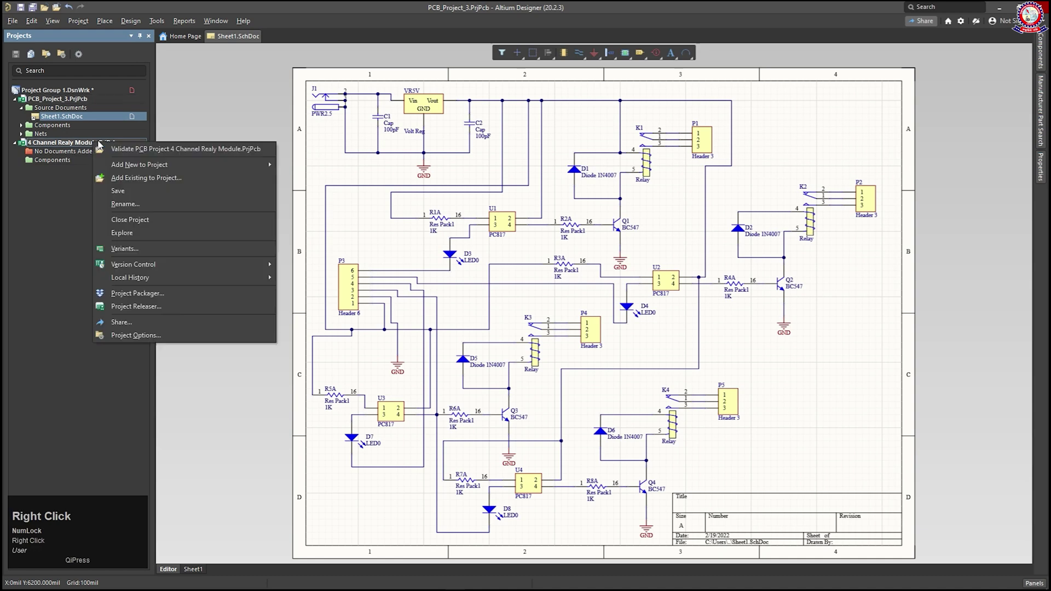
pyautogui.click(125, 170)
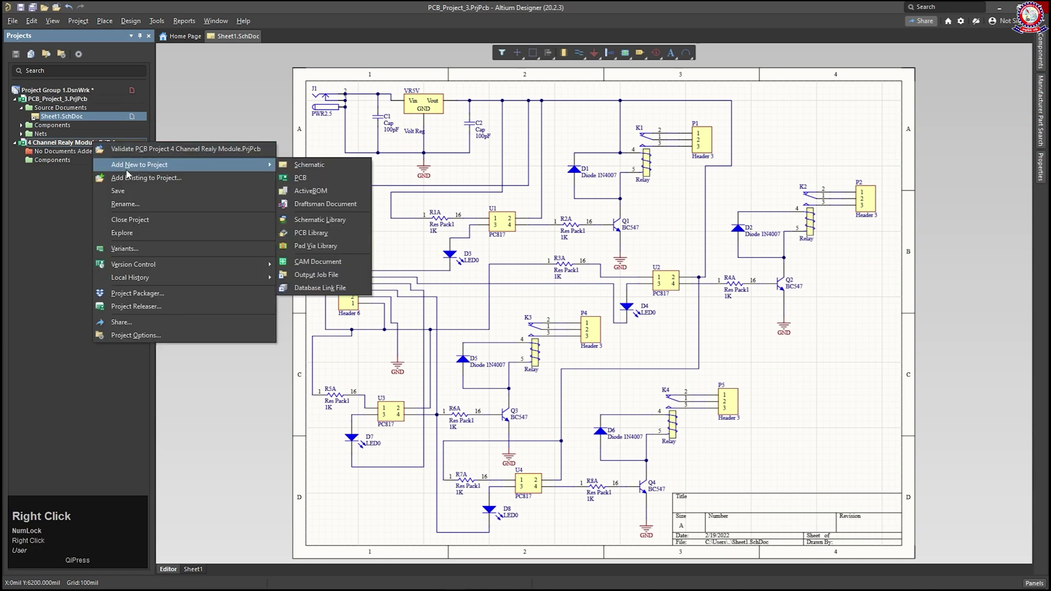
pyautogui.click(309, 165)
pyautogui.rightClick(70, 144)
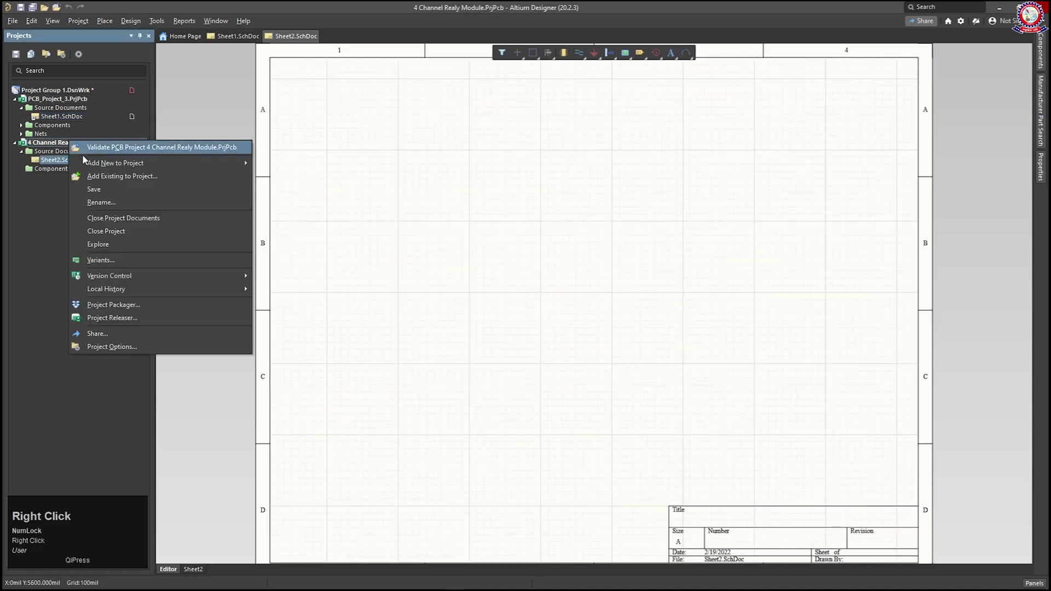
pyautogui.moveTo(110, 164)
pyautogui.click(276, 176)
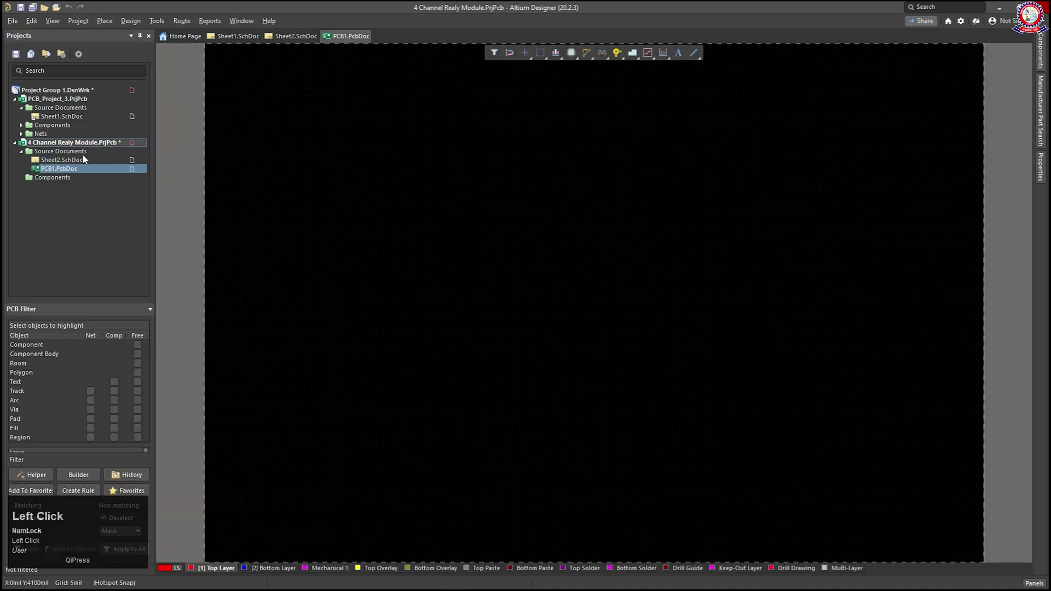
# - Copy the entire Sheet1 schematic and paste it onto Sheet2
pyautogui.click(80, 160)
pyautogui.click(44, 116)
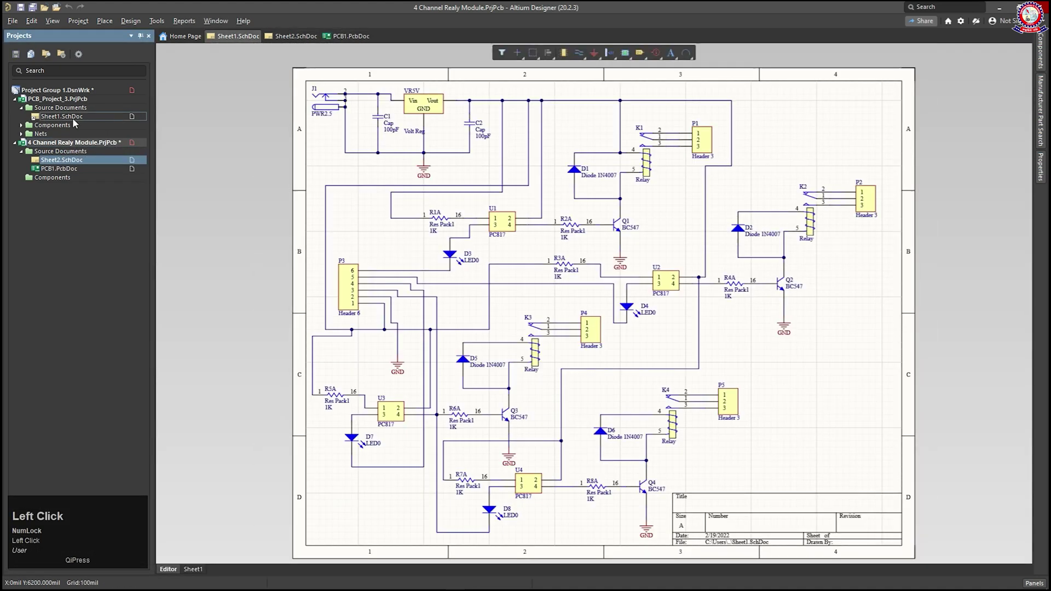
pyautogui.hotkey('ctrl', 'a')
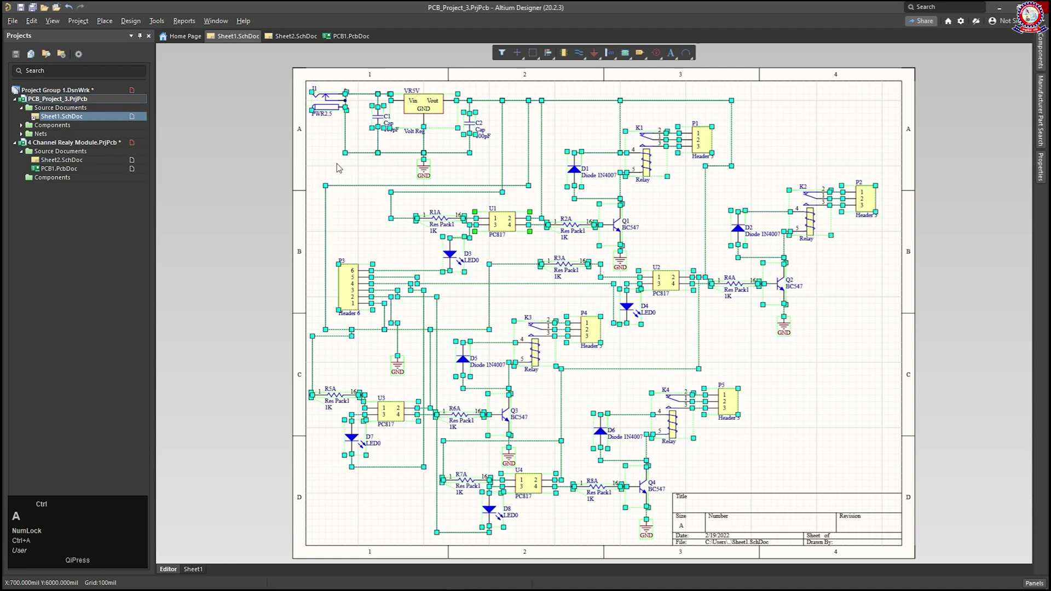
pyautogui.click(293, 37)
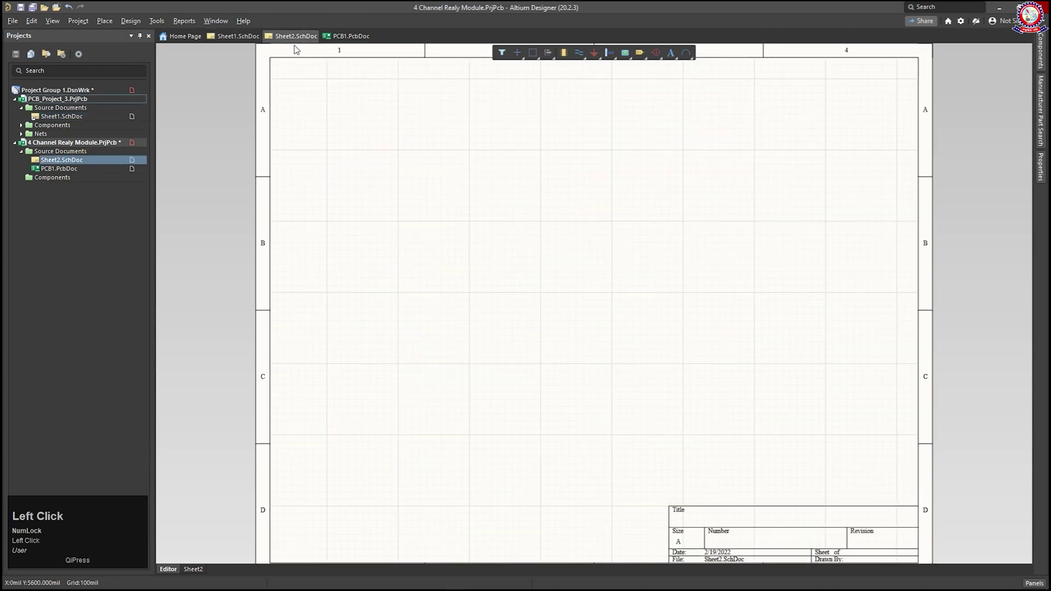
pyautogui.hotkey('ctrl', 'v')
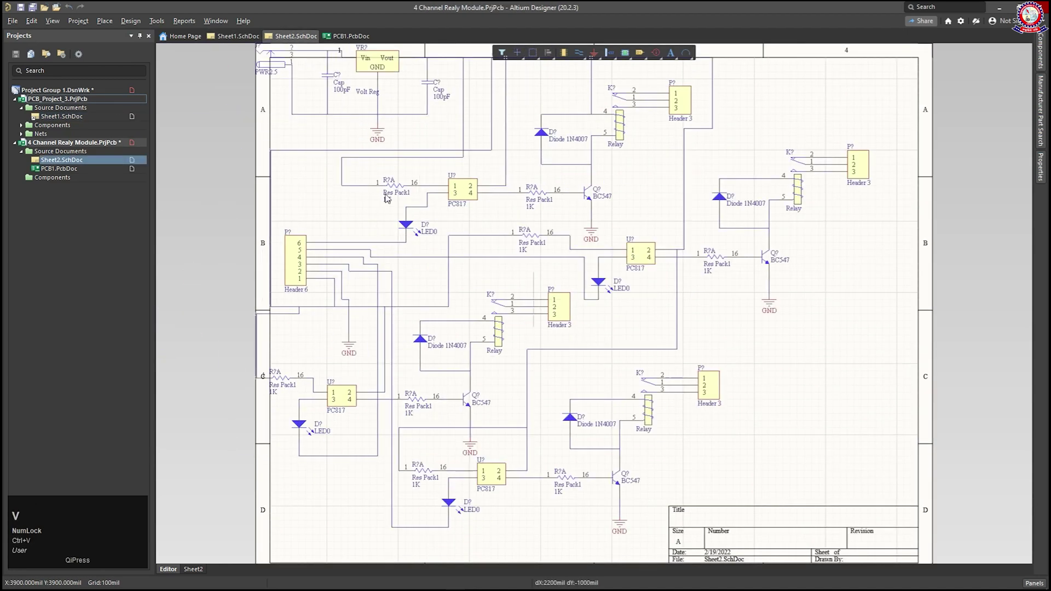
pyautogui.click(456, 192)
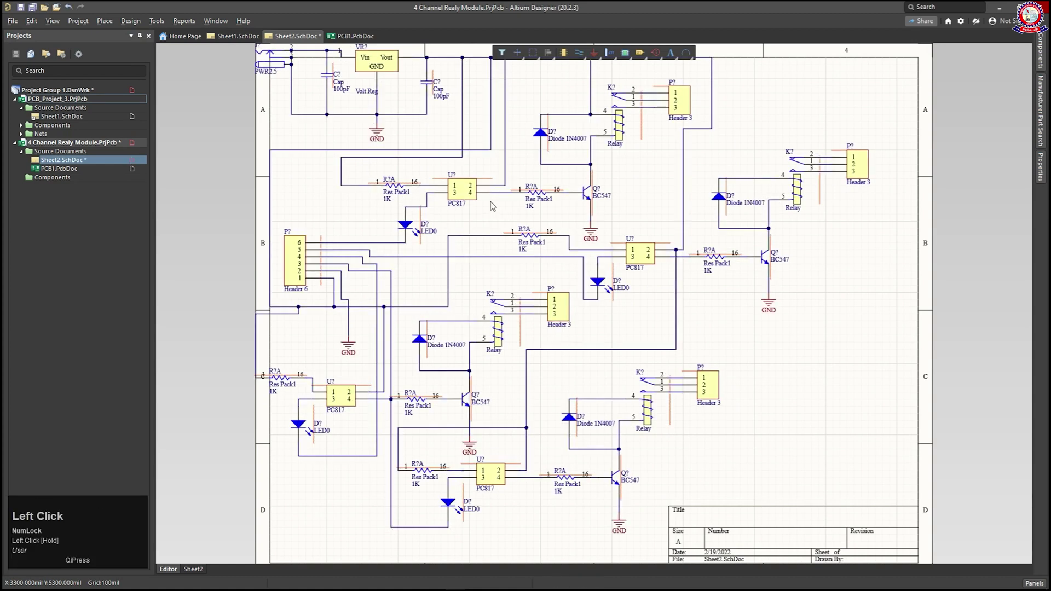
# - Move the pasted circuit inside the Sheet2 border and clear the selection
pyautogui.hotkey('ctrl', 'a')
pyautogui.moveTo(459, 195); pyautogui.dragTo(460, 216)
pyautogui.click(755, 337)
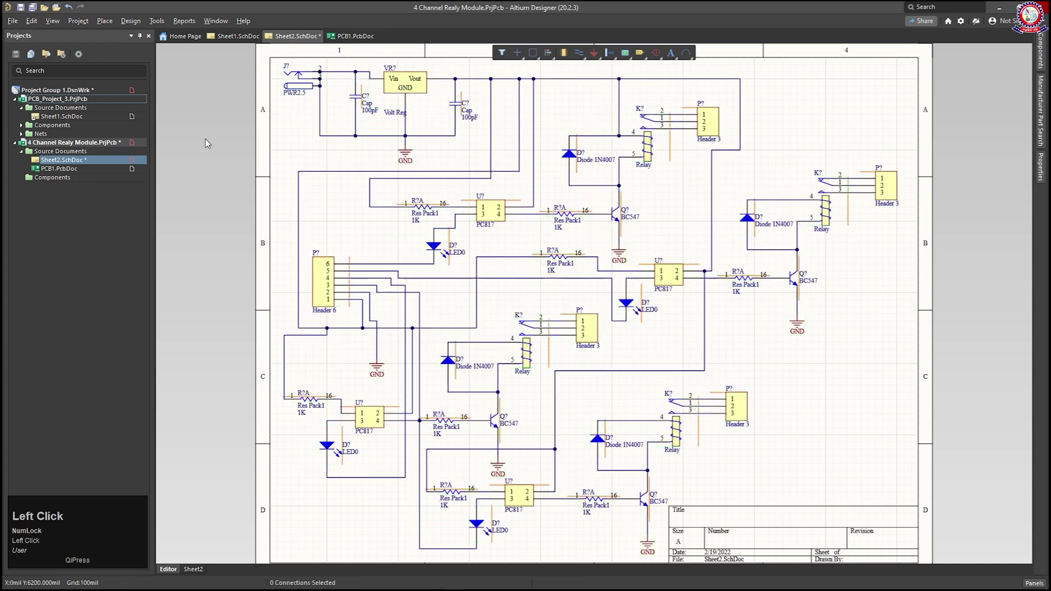
# - In Annotate Schematics, update the changes list, accept and validate the changes, then close
pyautogui.click(153, 22)
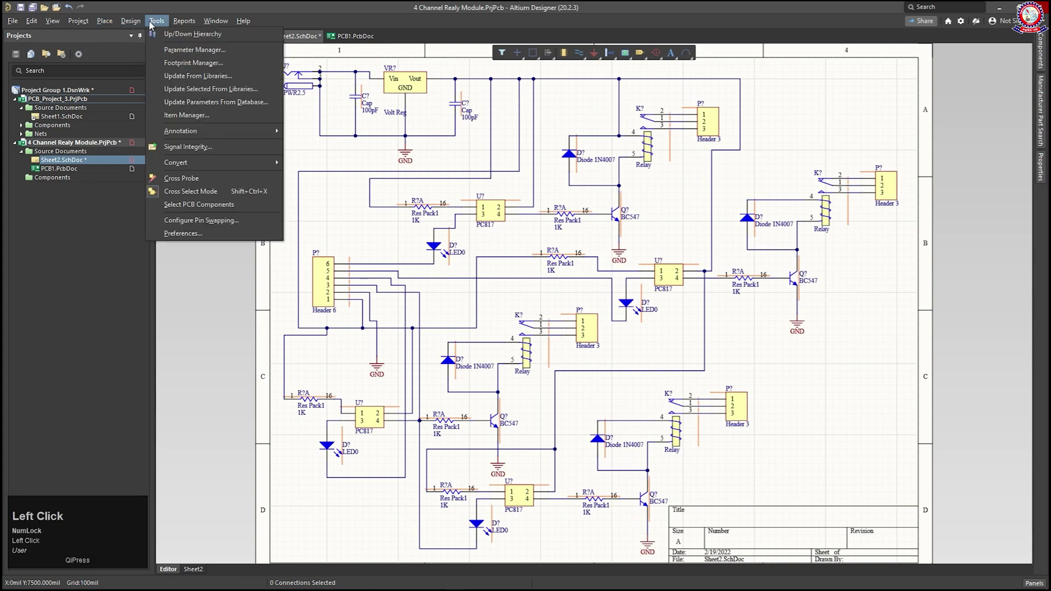
pyautogui.moveTo(191, 134)
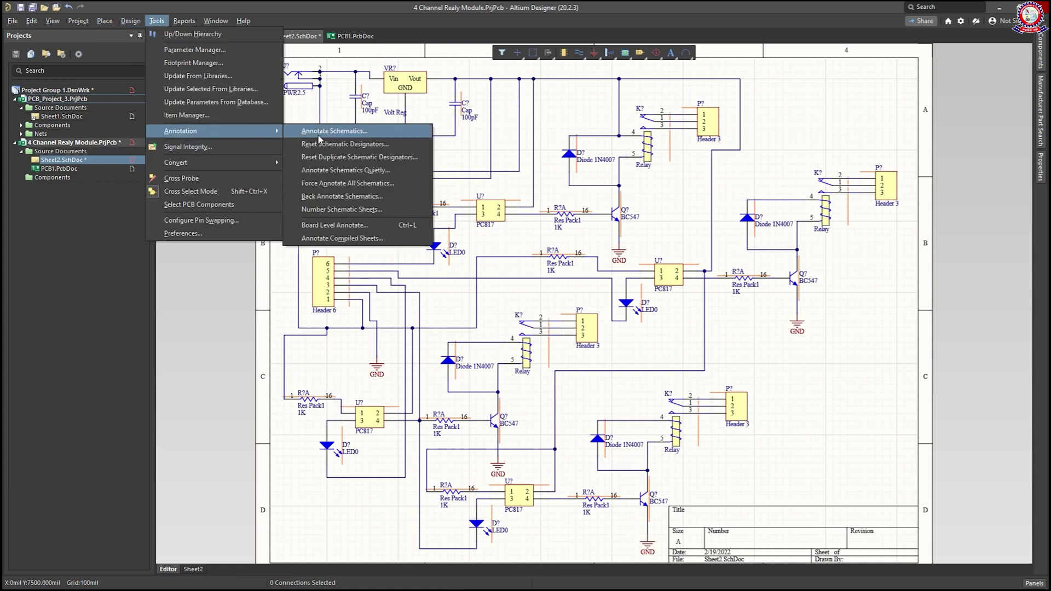
pyautogui.click(322, 135)
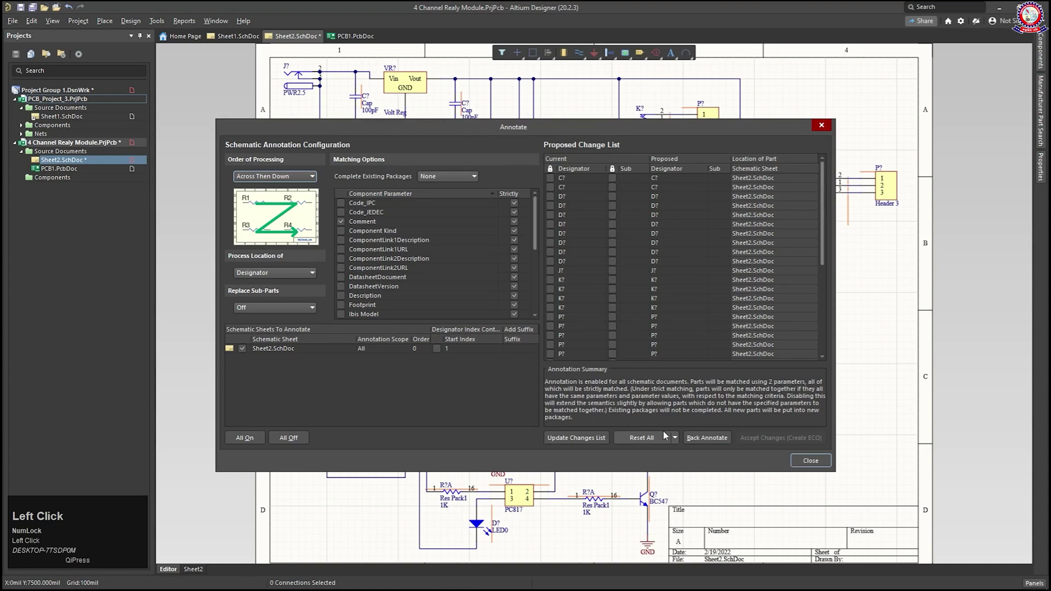
pyautogui.click(585, 437)
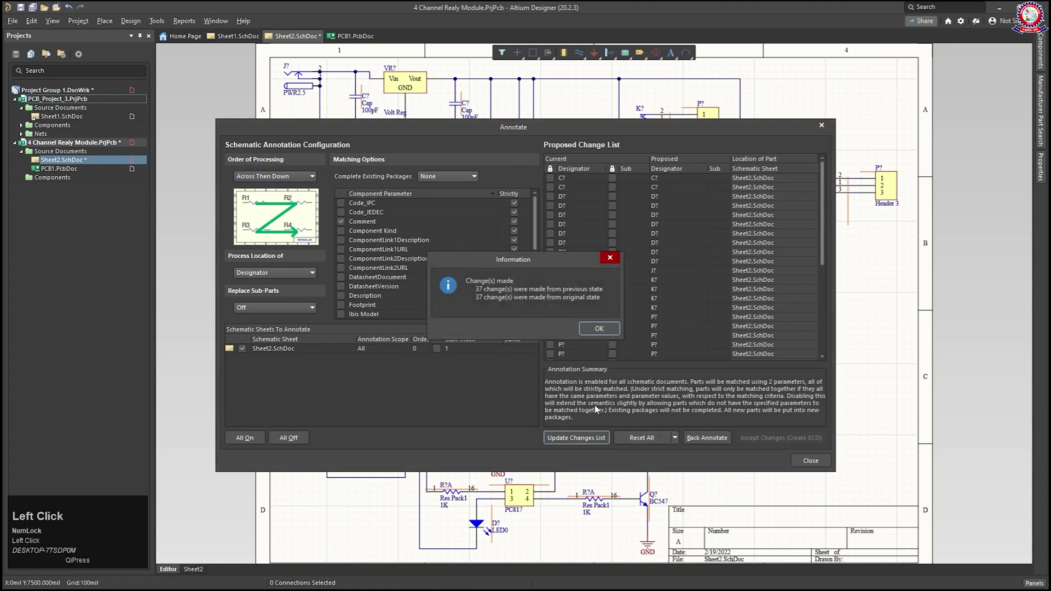
pyautogui.click(594, 330)
pyautogui.click(767, 441)
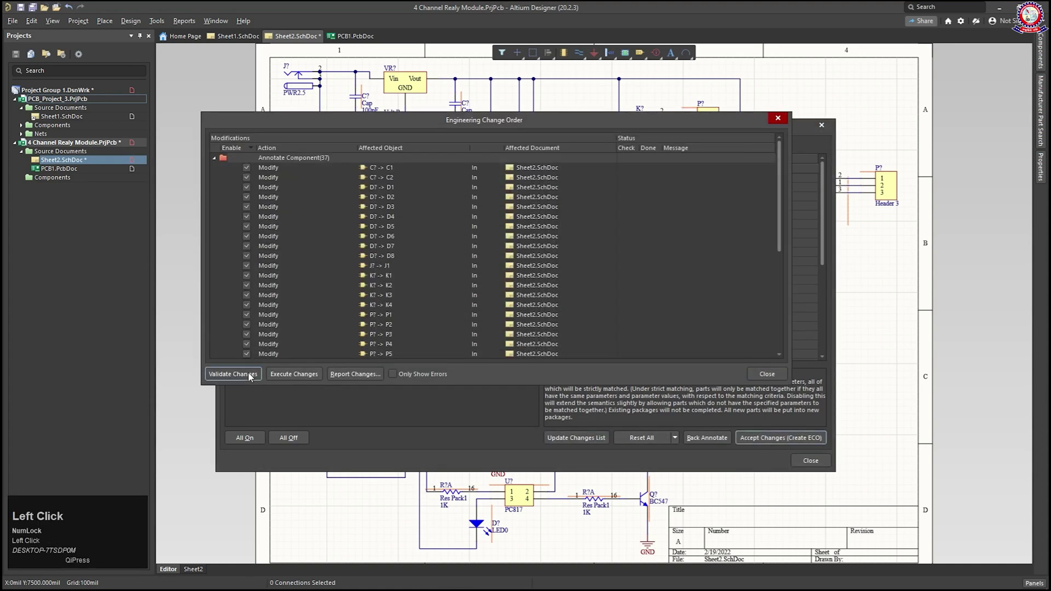
pyautogui.click(250, 374)
pyautogui.click(766, 374)
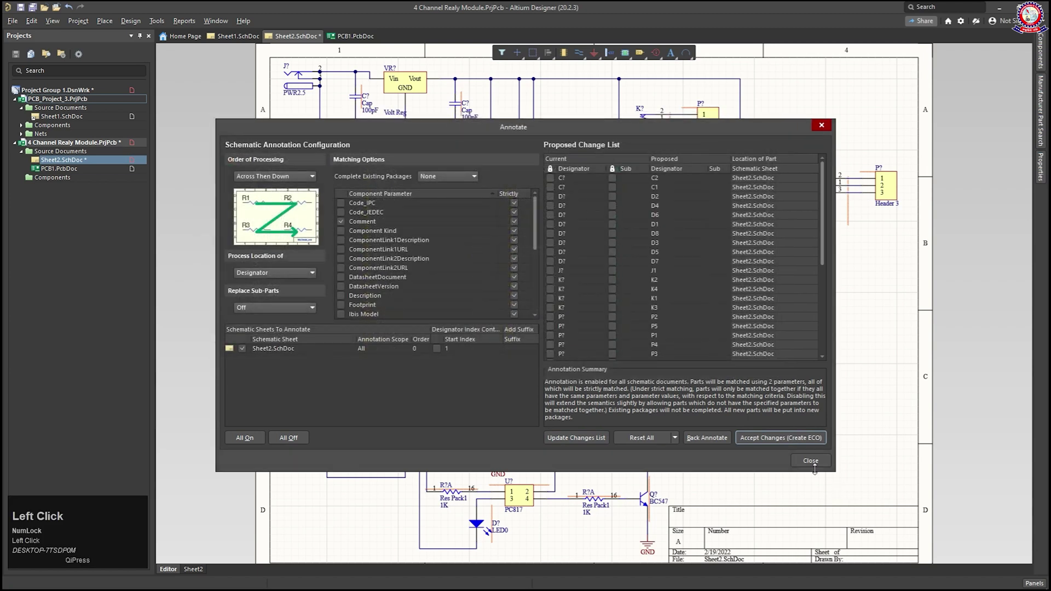
pyautogui.click(810, 461)
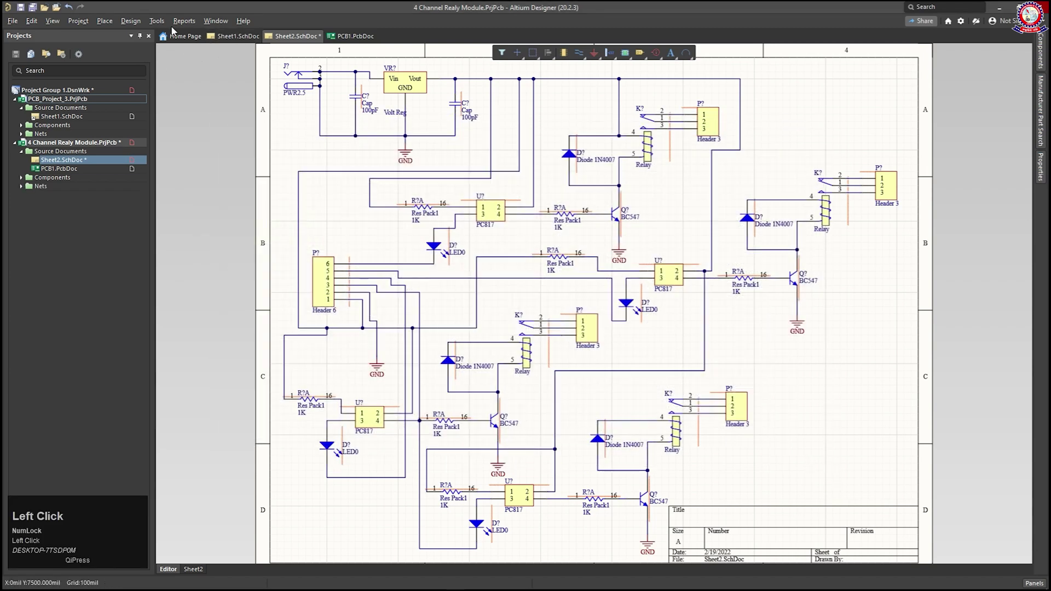
# - Annotate all designators again, confirm, and begin saving Sheet2.SchDoc under a new name
pyautogui.click(161, 24)
pyautogui.moveTo(240, 132)
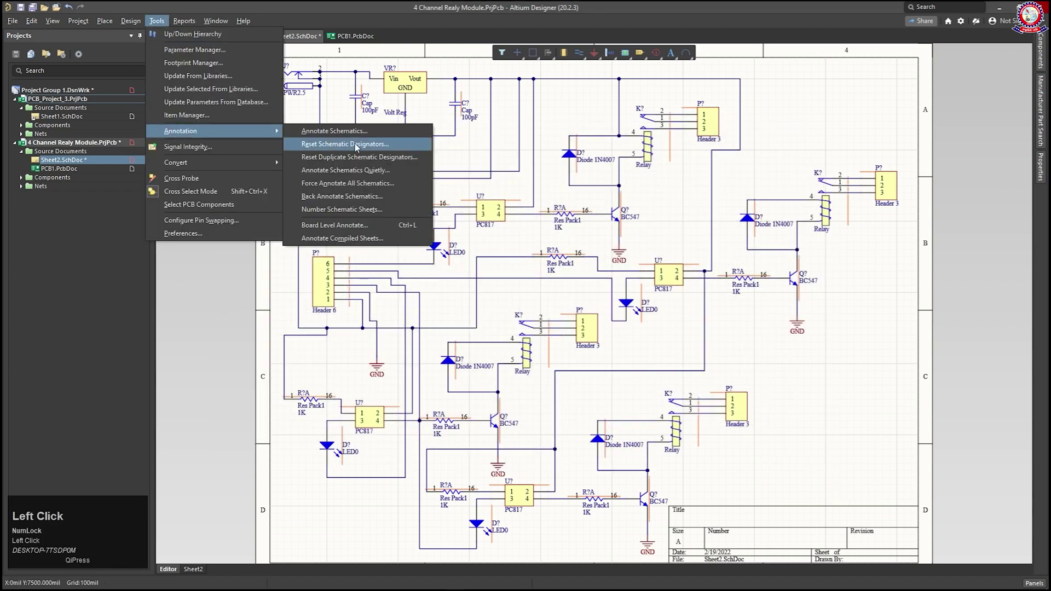
pyautogui.click(400, 174)
pyautogui.click(555, 324)
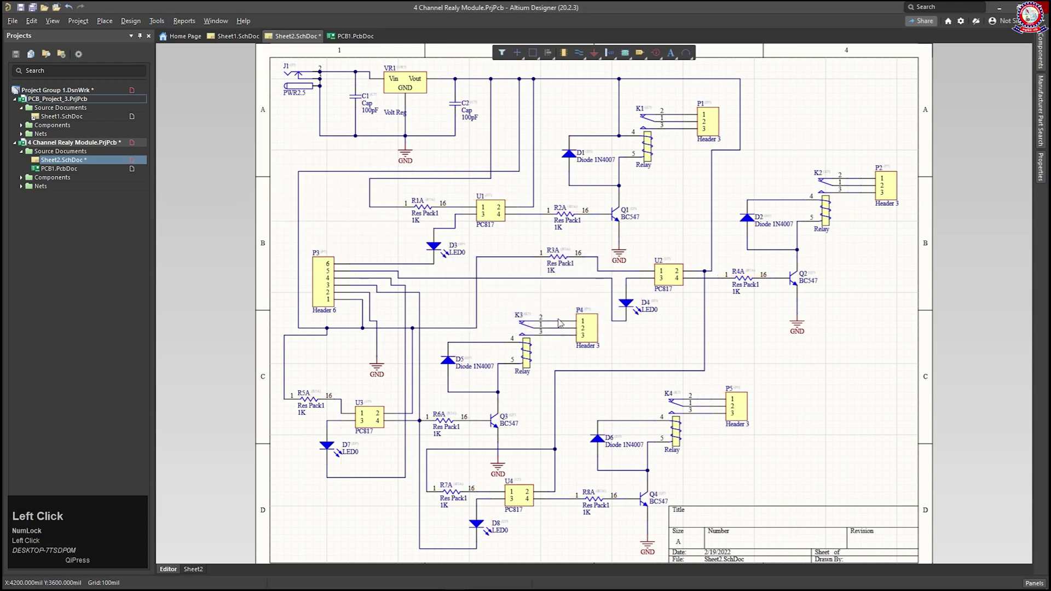
pyautogui.press('ctrl')
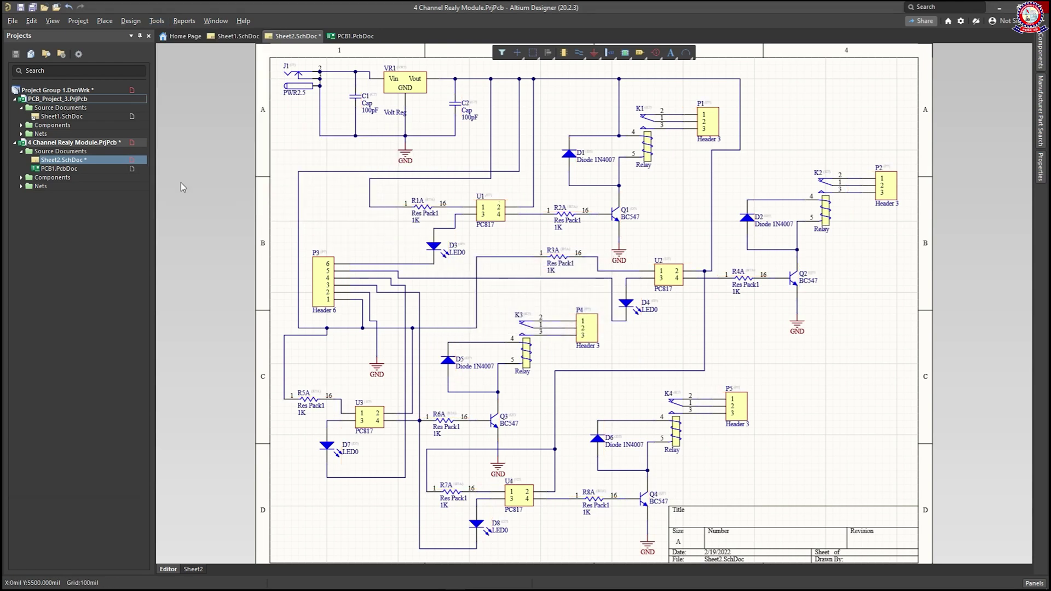
pyautogui.hotkey('ctrl', 's')
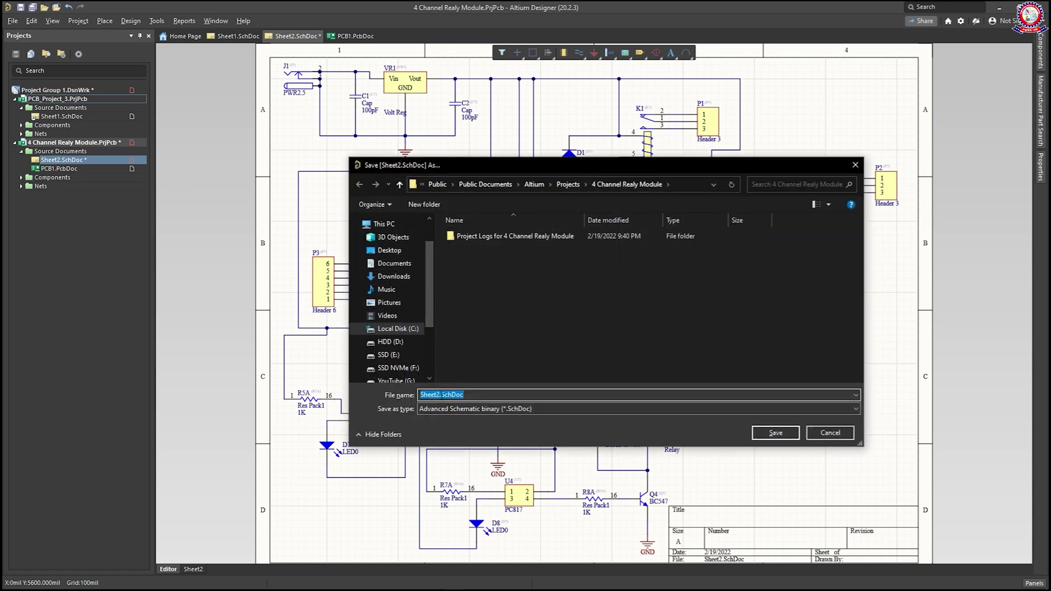
# - Save the schematic sheet as '4 channel.SchDoc'
pyautogui.moveTo(441, 394); pyautogui.dragTo(335, 397)
pyautogui.write('4 channel')
pyautogui.press('Return')
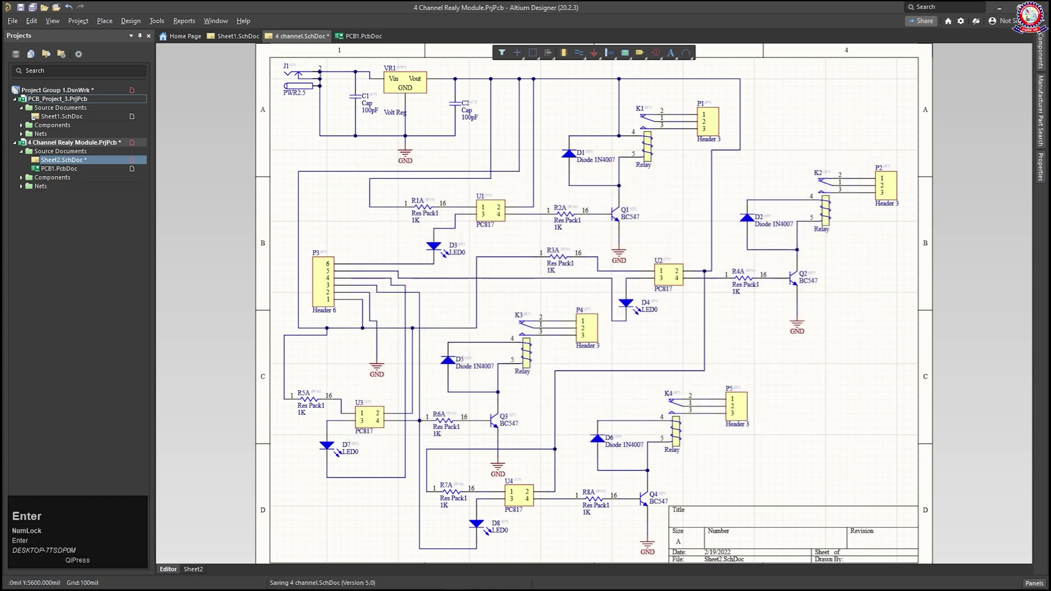
# - Save all documents of the relay module project, storing the board as PCB1.PcbDoc
pyautogui.click(115, 144)
pyautogui.rightClick(116, 144)
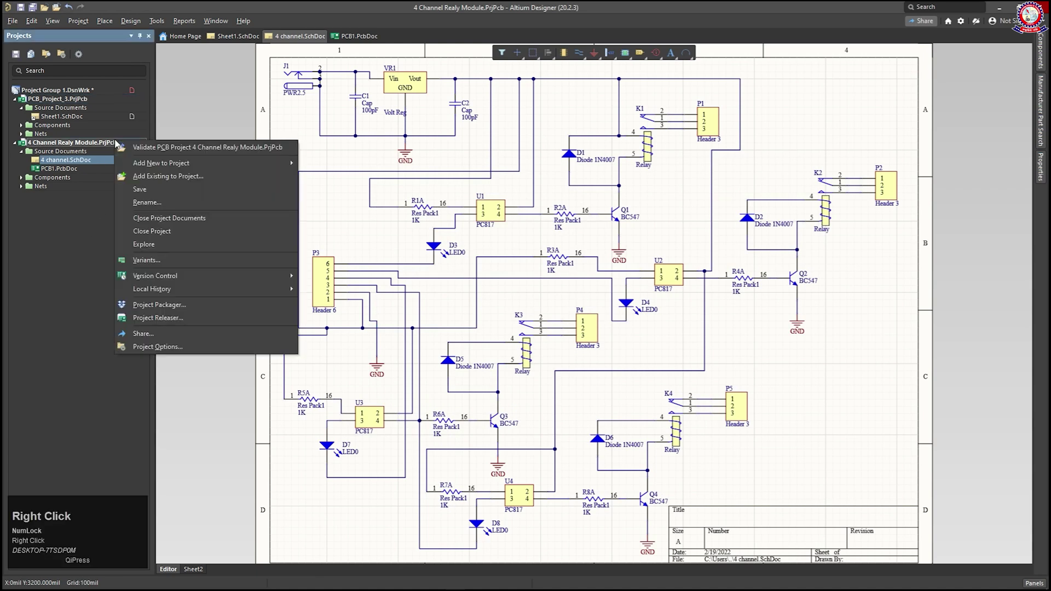
pyautogui.click(153, 201)
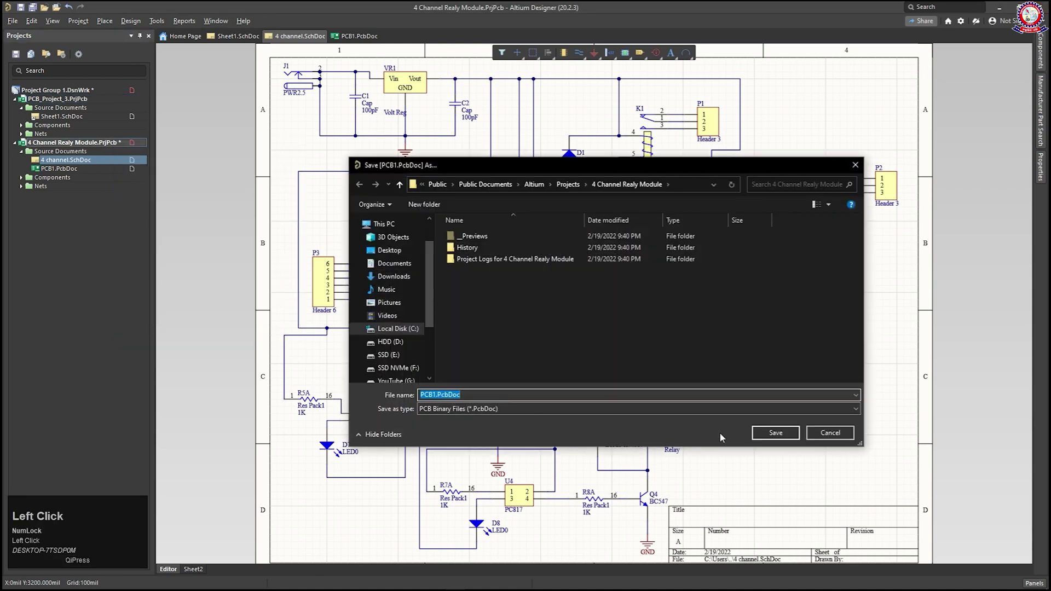
pyautogui.click(775, 432)
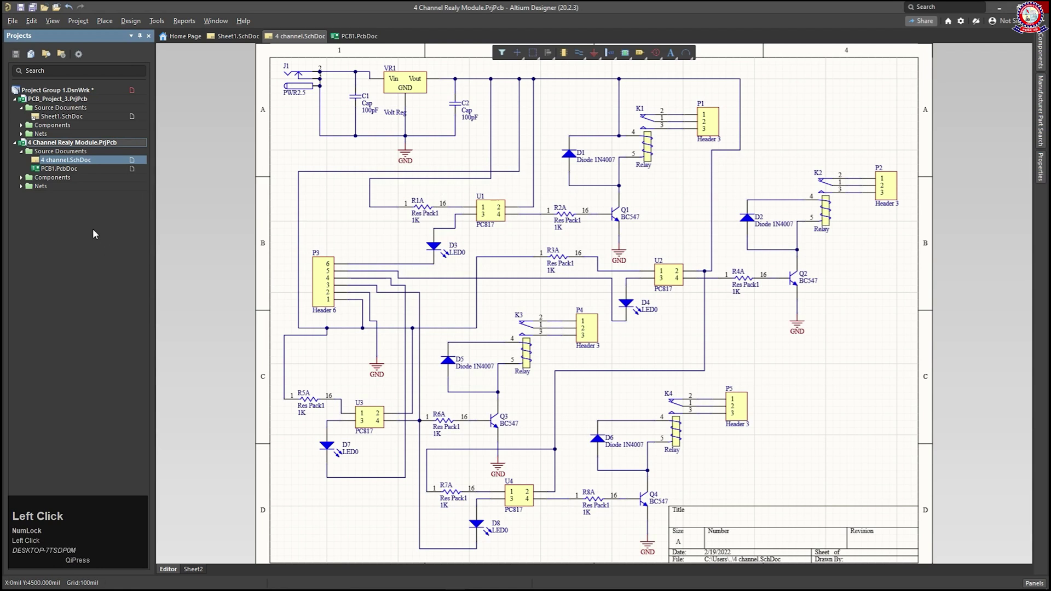
# - Switch between the Sheet1 and 4 channel schematics while looking through the Design menu
pyautogui.click(124, 22)
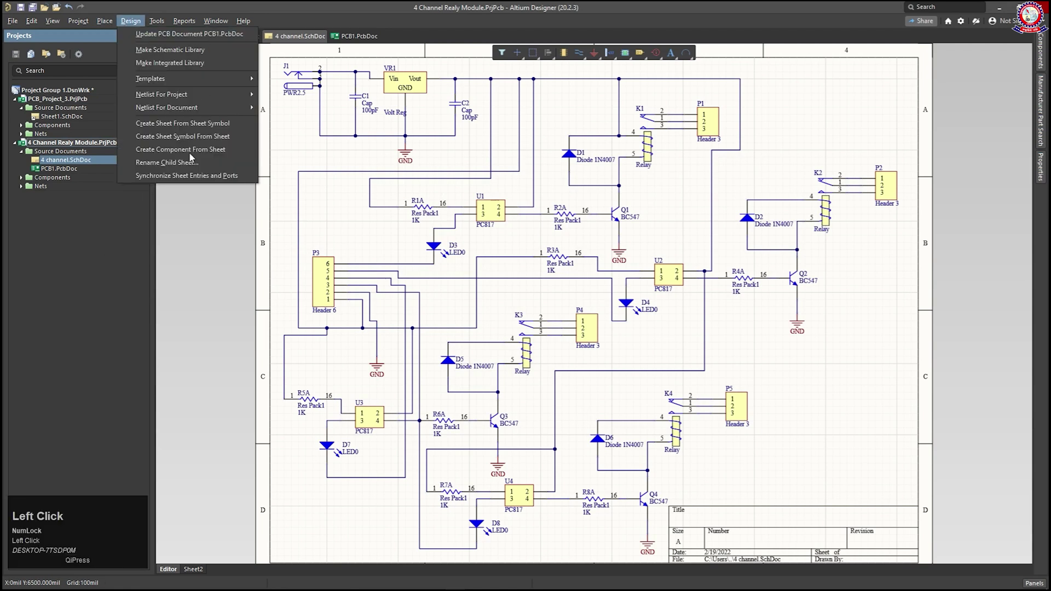
pyautogui.click(170, 242)
pyautogui.click(57, 100)
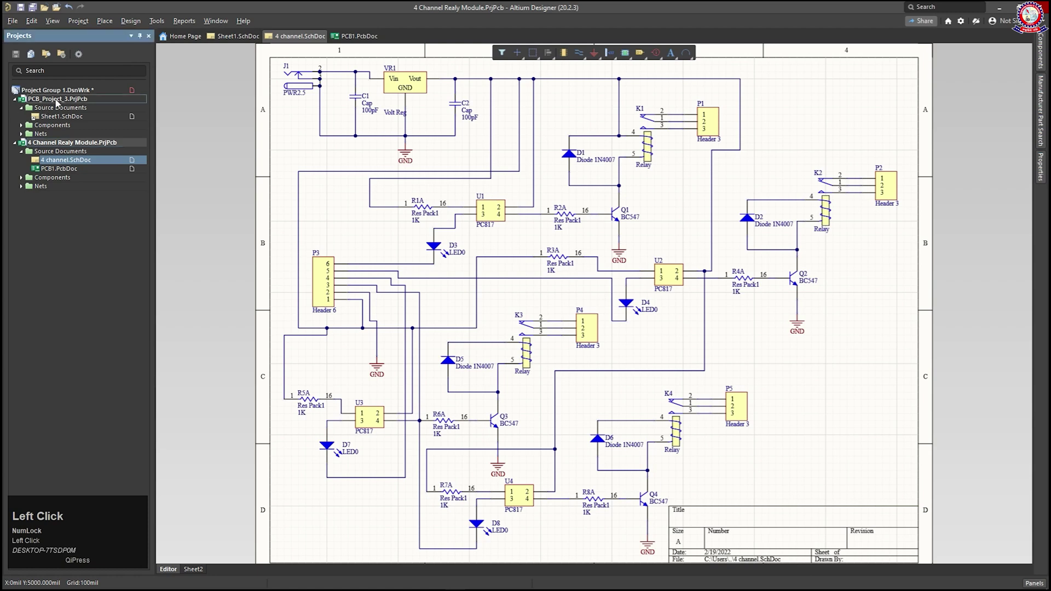
pyautogui.click(237, 36)
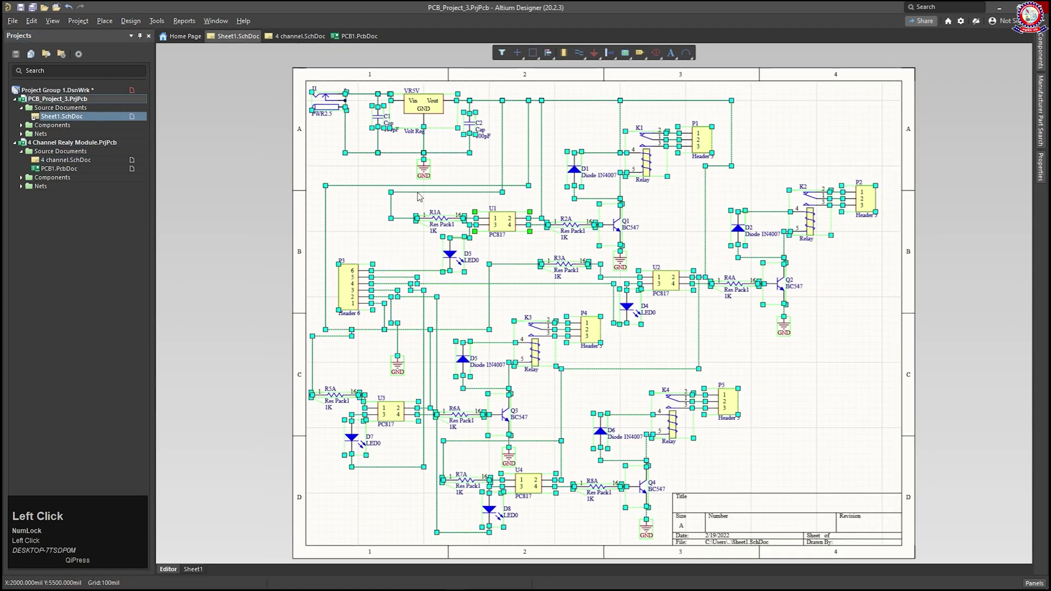
pyautogui.click(131, 22)
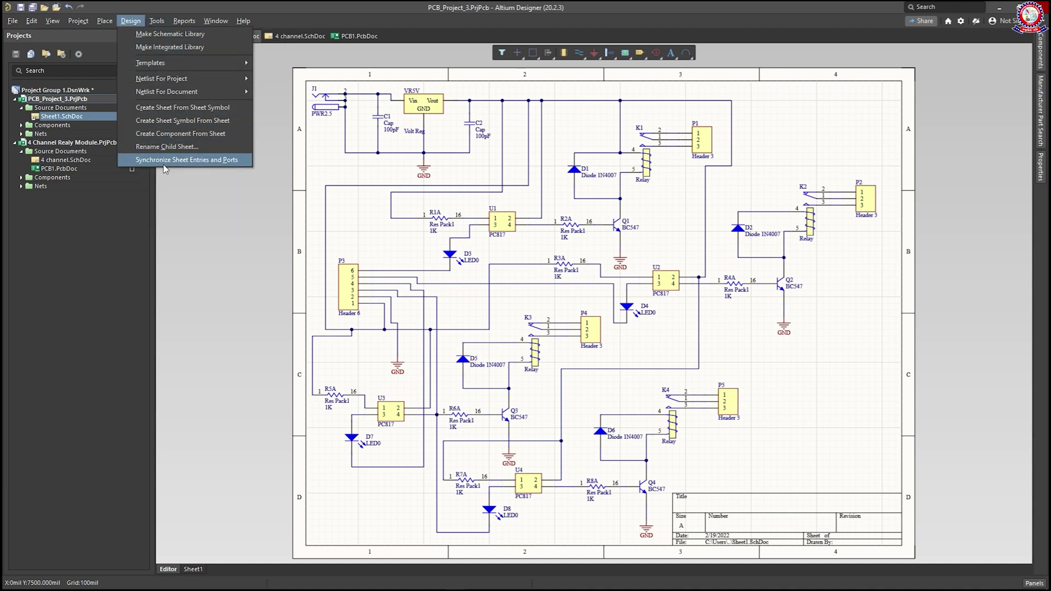
pyautogui.click(281, 83)
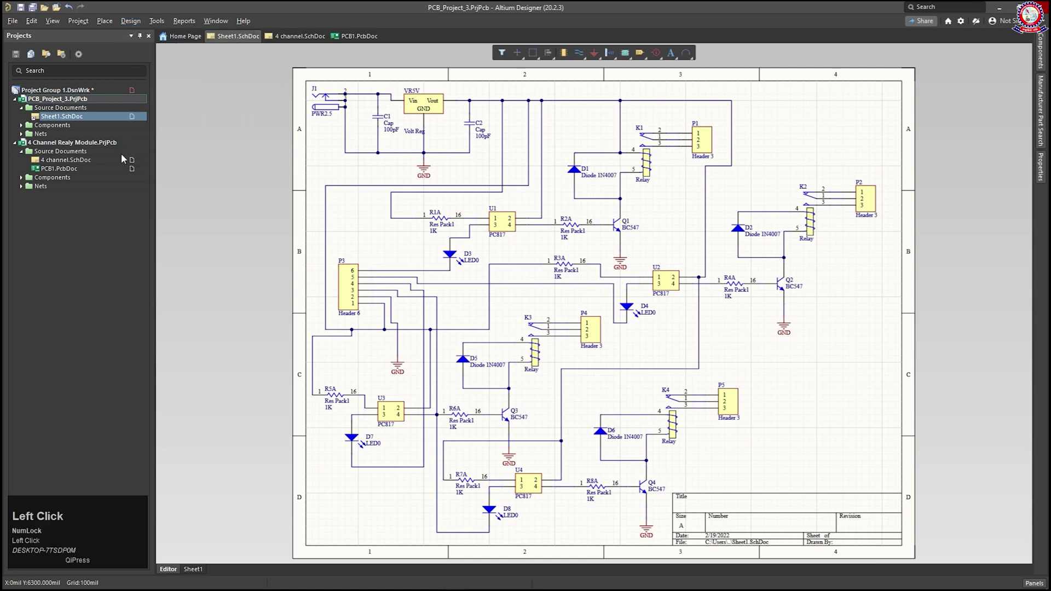
pyautogui.click(82, 144)
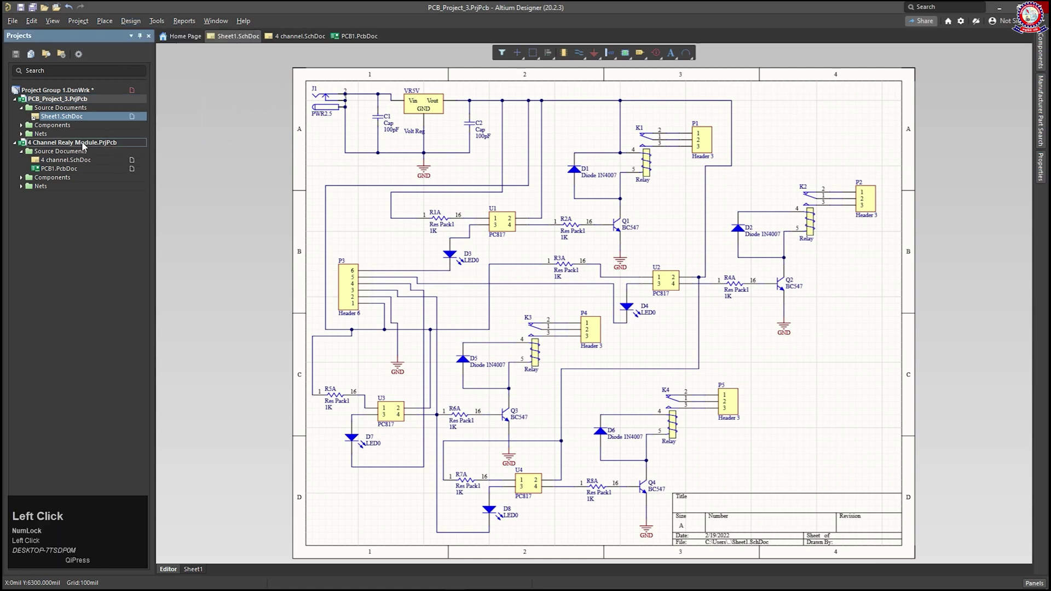
pyautogui.click(286, 38)
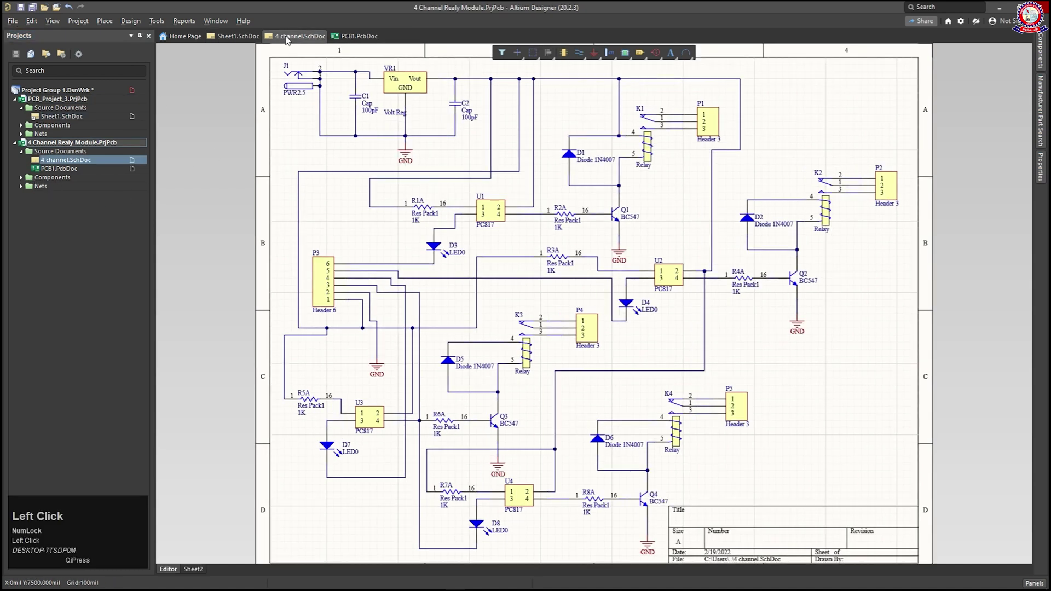
pyautogui.click(131, 21)
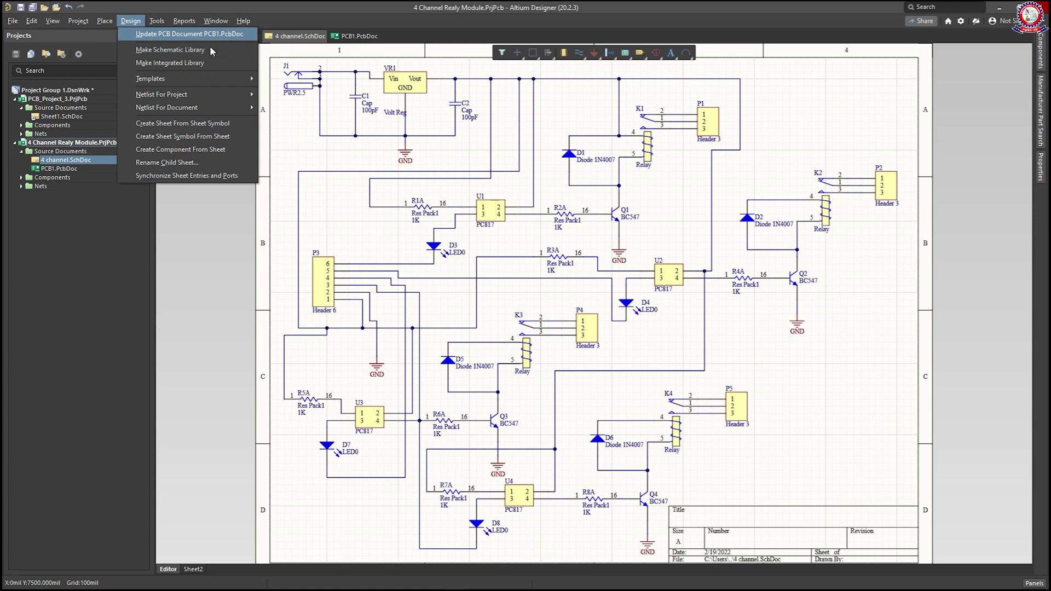
pyautogui.click(209, 240)
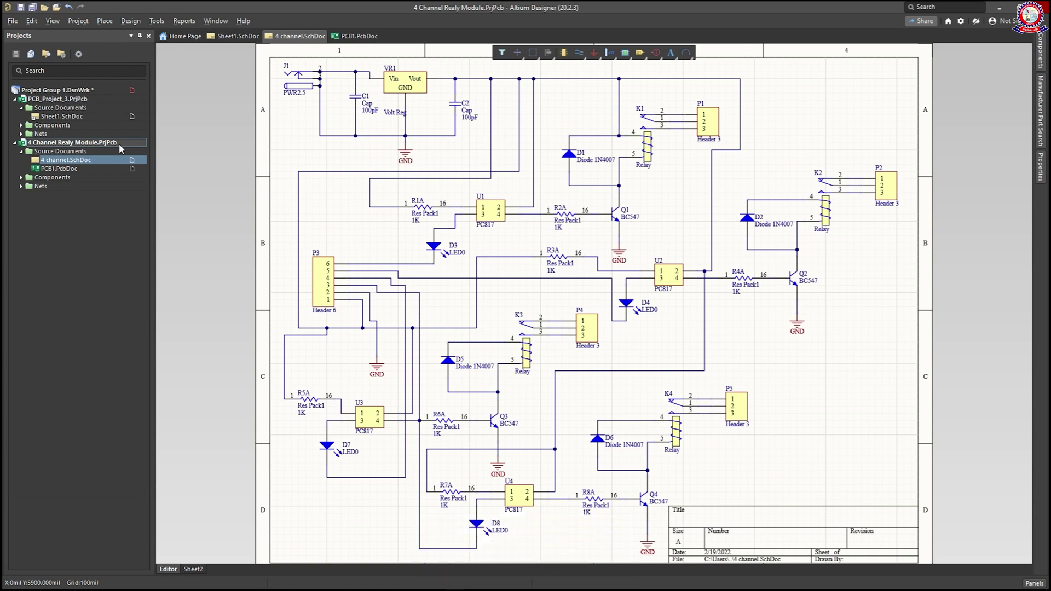
# - Run Design > Update PCB Document PCB1.PcbDoc and validate all changes in the ECO
pyautogui.click(131, 22)
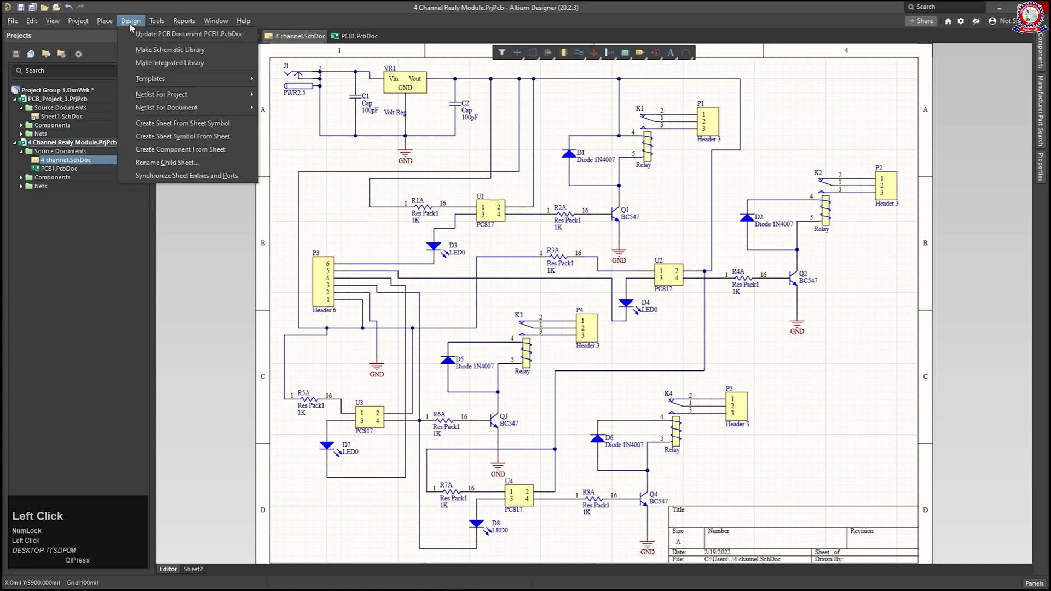
pyautogui.click(160, 34)
pyautogui.click(231, 374)
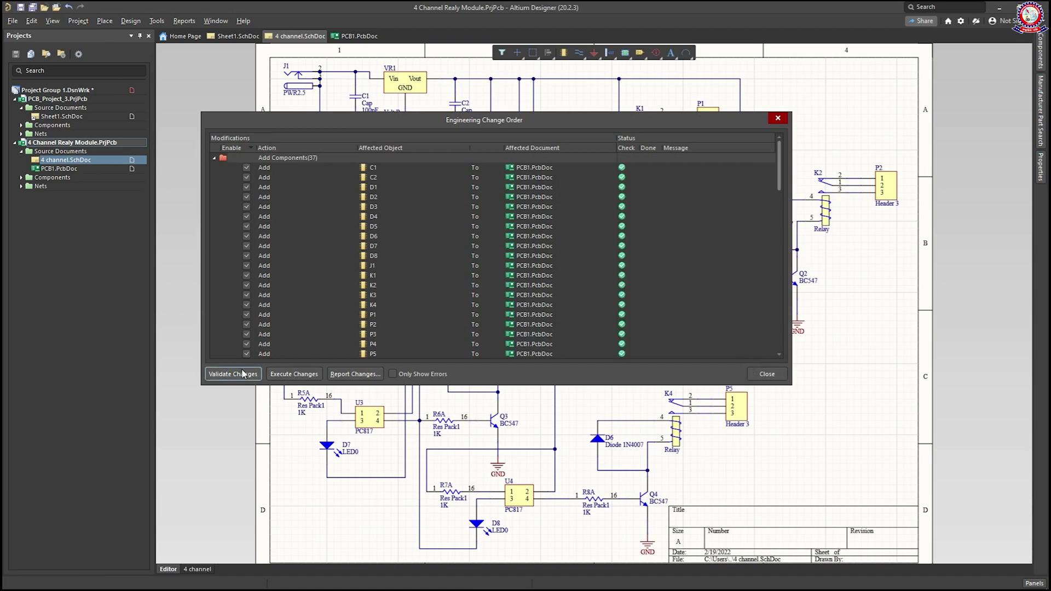
pyautogui.click(243, 375)
# - Review the ECO change list, execute all changes into PCB1.PcbDoc, then close the dialog
pyautogui.scroll(-15, 547, 263)
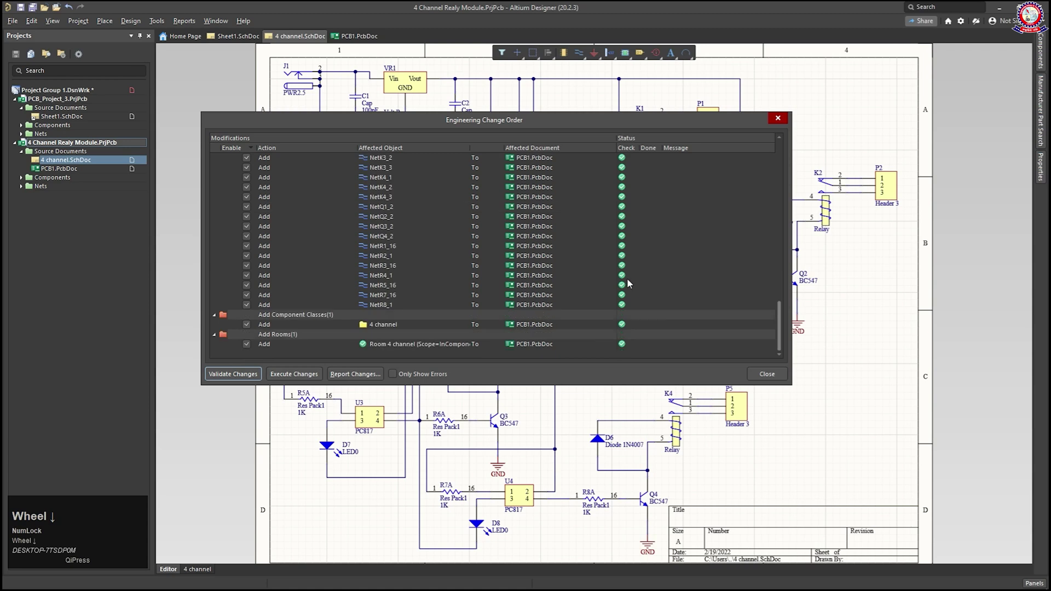
pyautogui.scroll(15, 624, 329)
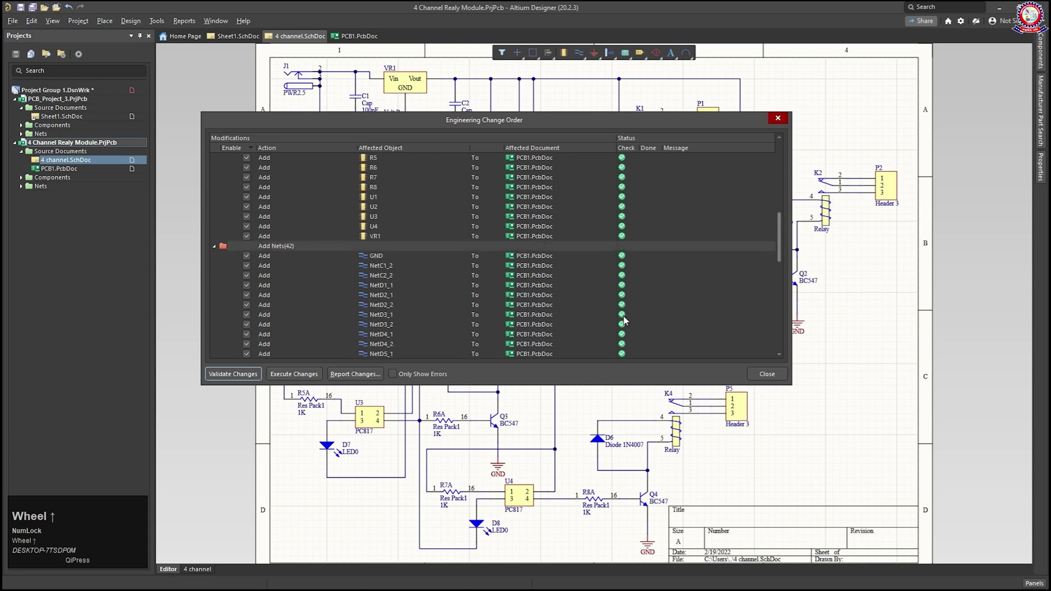
pyautogui.scroll(-15, 618, 263)
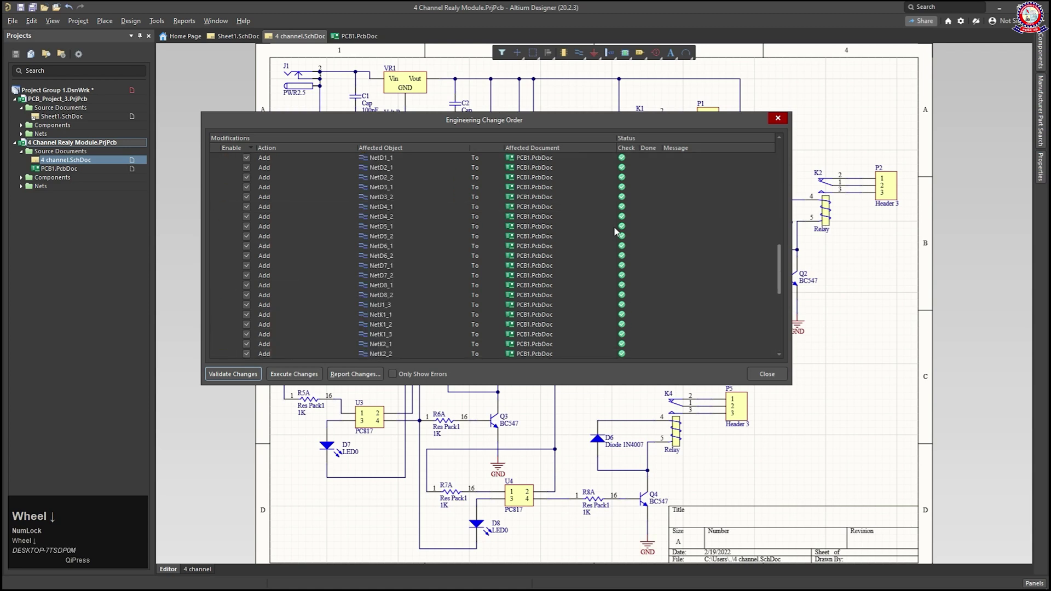
pyautogui.click(298, 374)
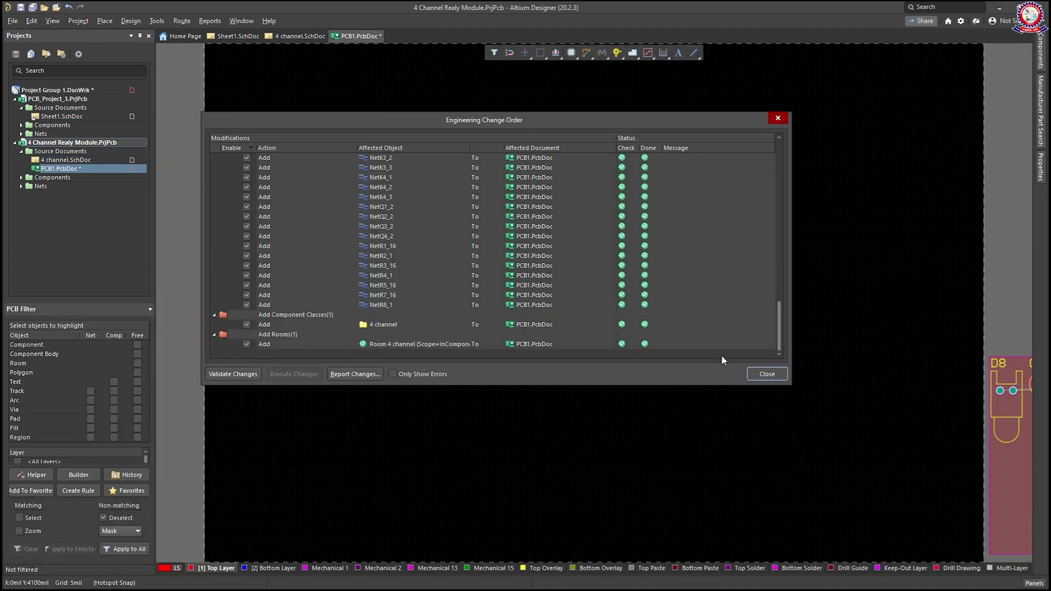
pyautogui.click(766, 374)
# - Pan to the imported components, then delete the 4 channel room and undo the deletion
pyautogui.keyDown('ctrl'); pyautogui.scroll(-2, 759, 375); pyautogui.keyUp('ctrl')
pyautogui.moveTo(825, 328); pyautogui.dragTo(324, 236, button='right')
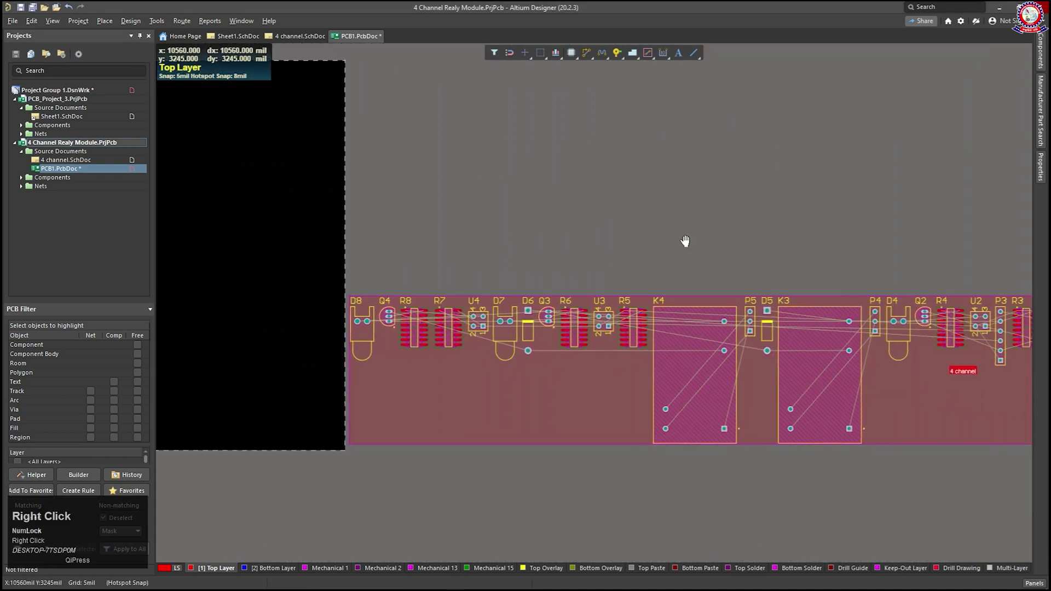
pyautogui.moveTo(685, 241); pyautogui.dragTo(546, 232, button='right')
pyautogui.keyDown('ctrl'); pyautogui.scroll(-1, 704, 237); pyautogui.keyUp('ctrl')
pyautogui.moveTo(688, 252); pyautogui.dragTo(523, 243, button='right')
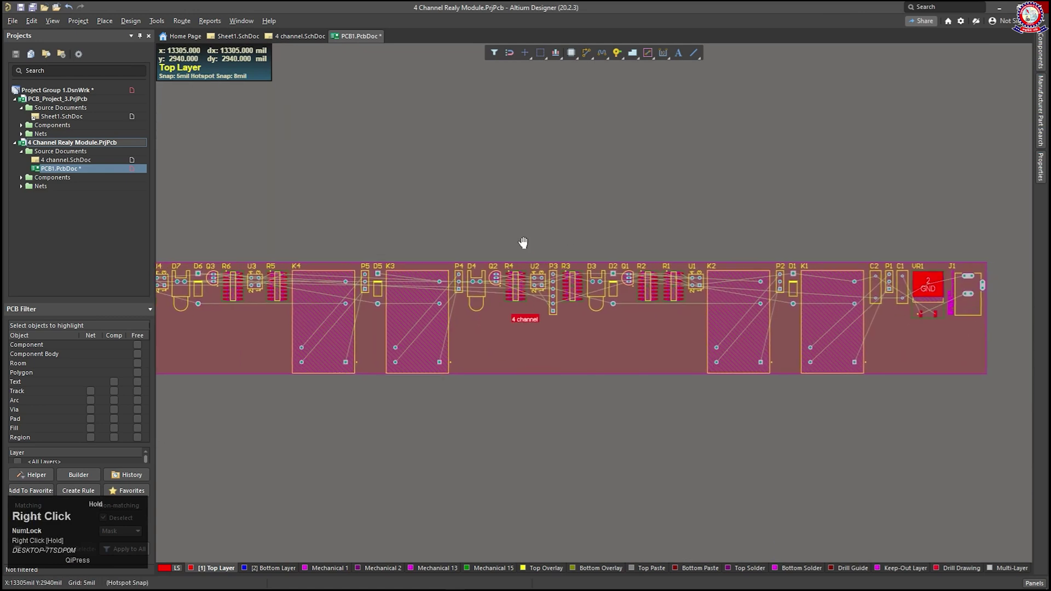
pyautogui.keyDown('ctrl'); pyautogui.scroll(-4, 680, 197); pyautogui.keyUp('ctrl')
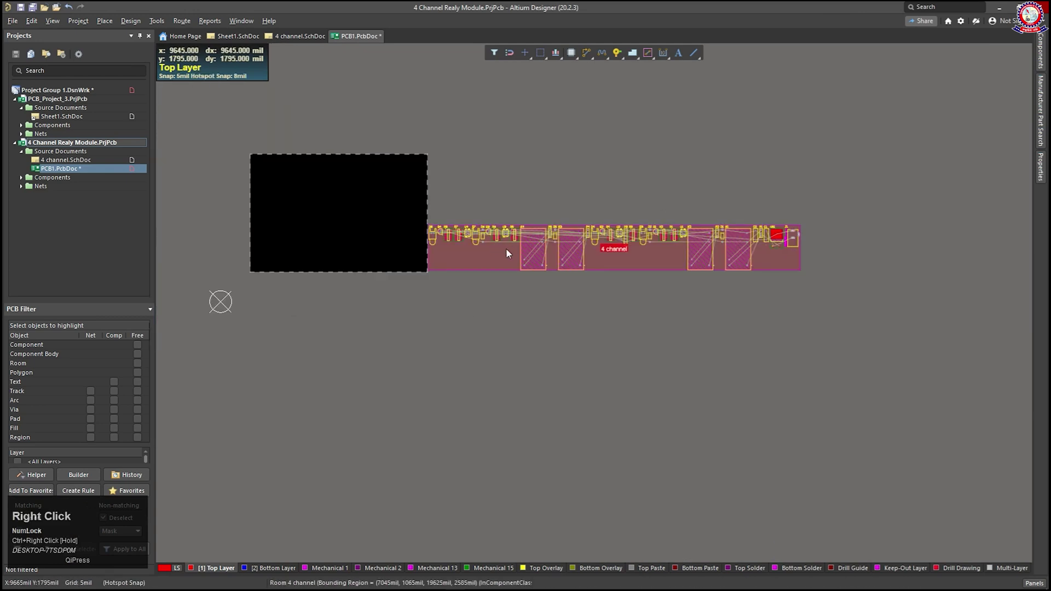
pyautogui.moveTo(493, 260); pyautogui.dragTo(319, 206)
pyautogui.keyDown('ctrl'); pyautogui.scroll(1, 419, 224); pyautogui.keyUp('ctrl')
pyautogui.keyDown('ctrl'); pyautogui.moveTo(419, 223); pyautogui.dragTo(520, 299, button='right'); pyautogui.keyUp('ctrl')
pyautogui.keyDown('ctrl'); pyautogui.scroll(3, 481, 253); pyautogui.keyUp('ctrl')
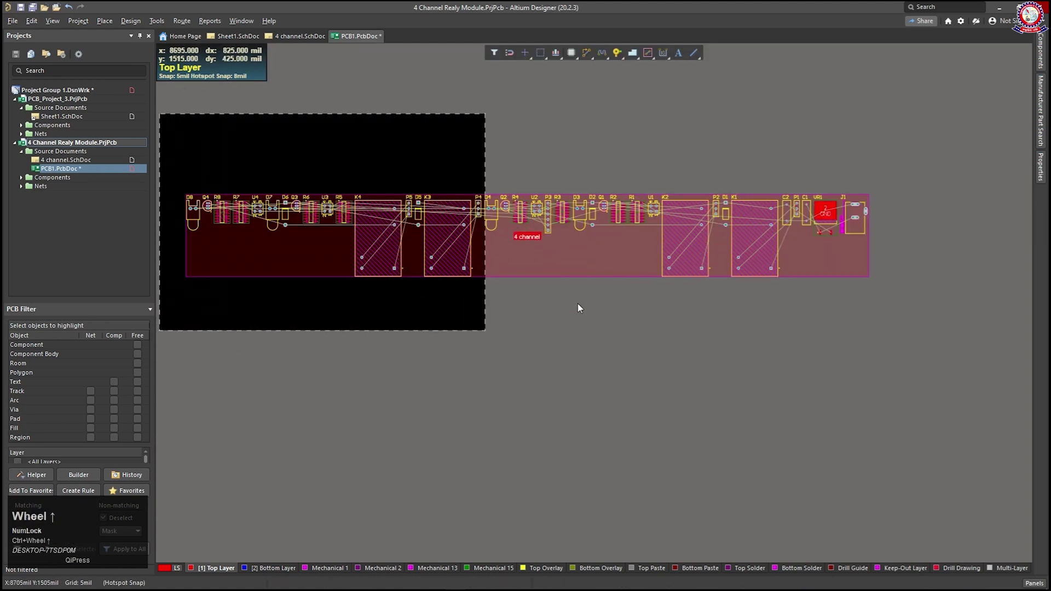
pyautogui.click(534, 249)
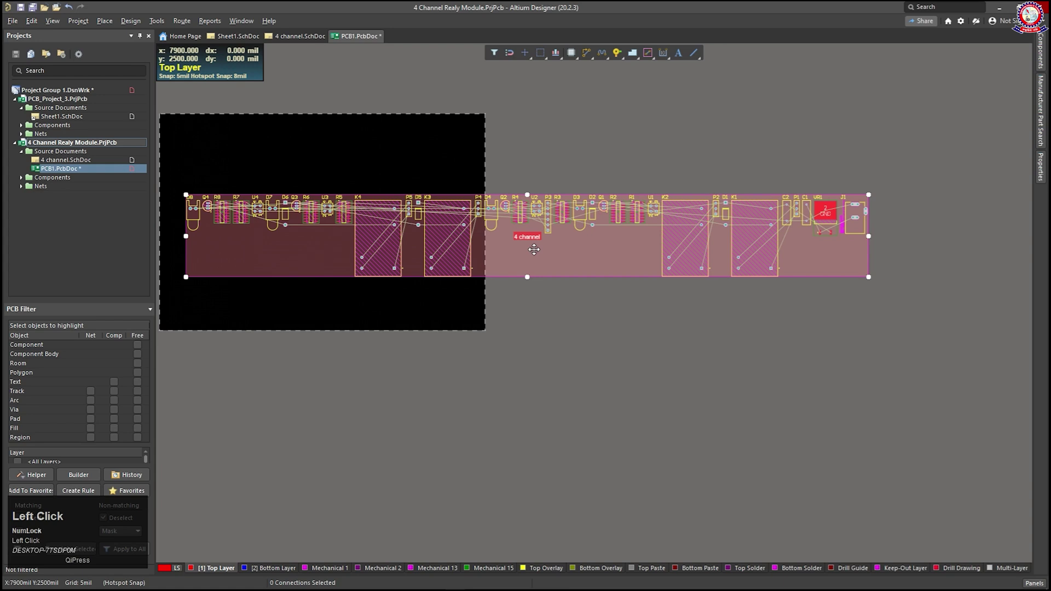
pyautogui.press('Delete')
pyautogui.hotkey('ctrl', 'z')
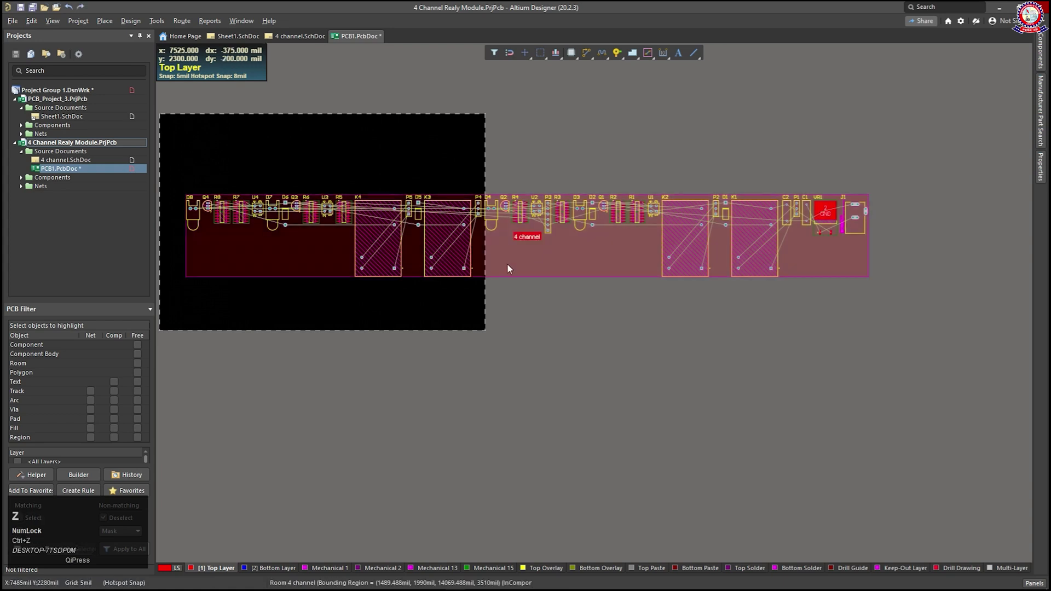
# - Preview the layout in 3D Layout Mode, then return to the 2D view
pyautogui.click(50, 21)
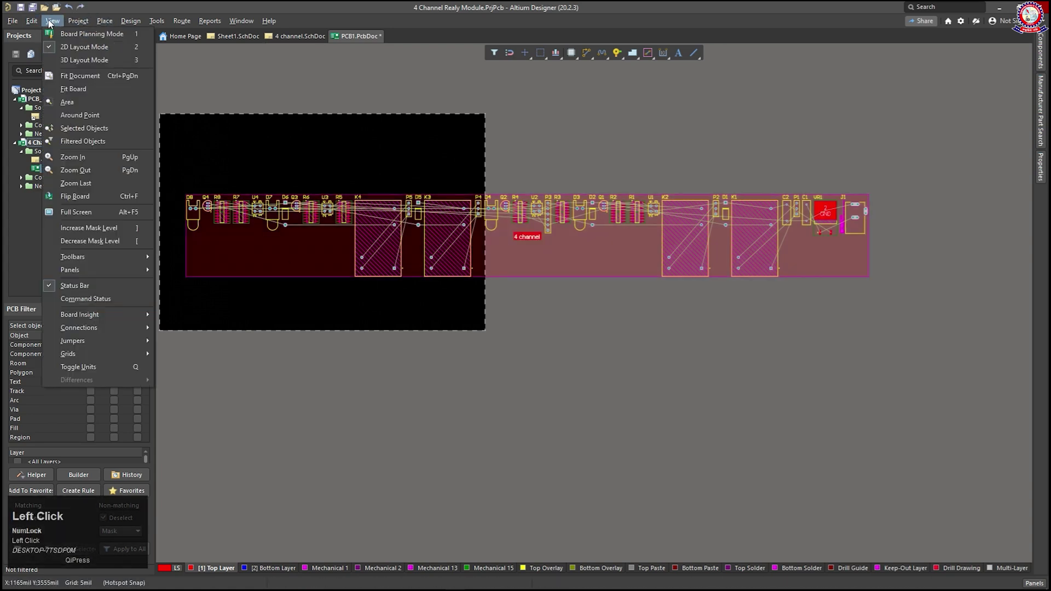
pyautogui.click(52, 56)
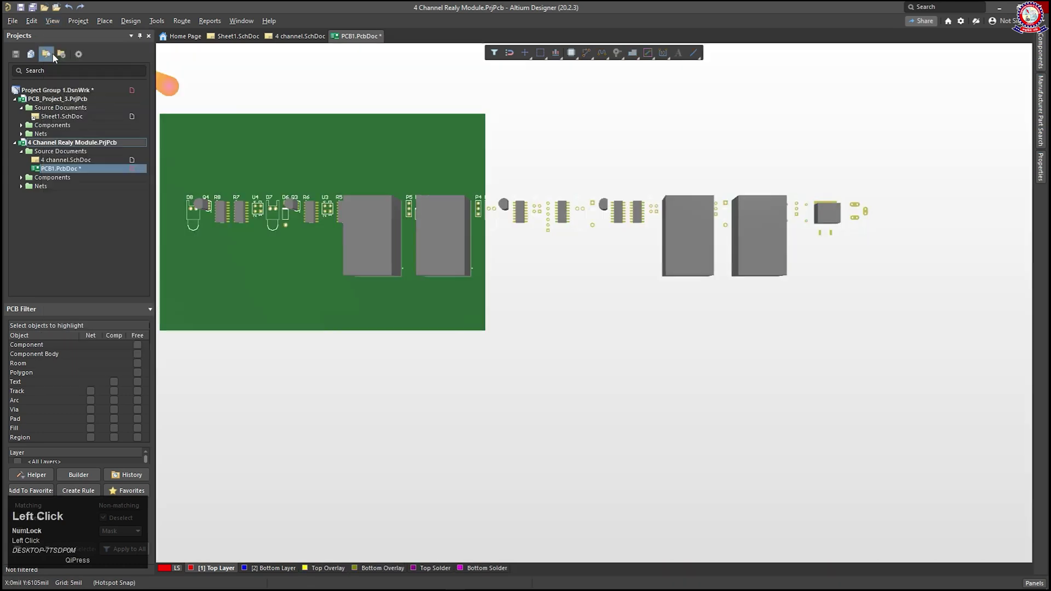
pyautogui.keyDown('ctrl'); pyautogui.scroll(3, 469, 206); pyautogui.keyUp('ctrl')
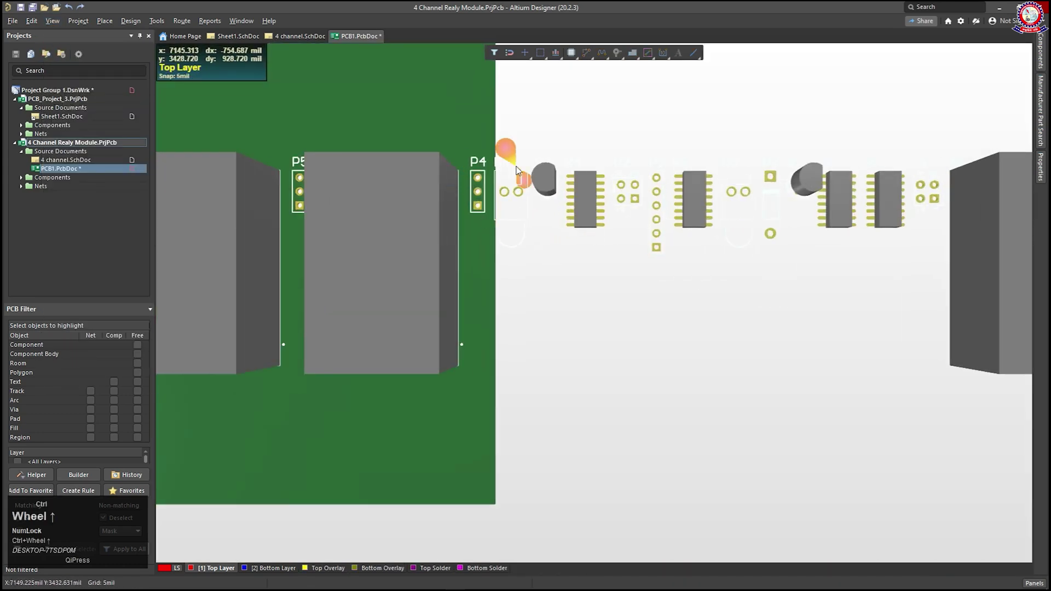
pyautogui.keyDown('ctrl'); pyautogui.scroll(-2, 517, 170); pyautogui.keyUp('ctrl')
pyautogui.keyDown('ctrl'); pyautogui.scroll(-2, 517, 170); pyautogui.keyUp('ctrl')
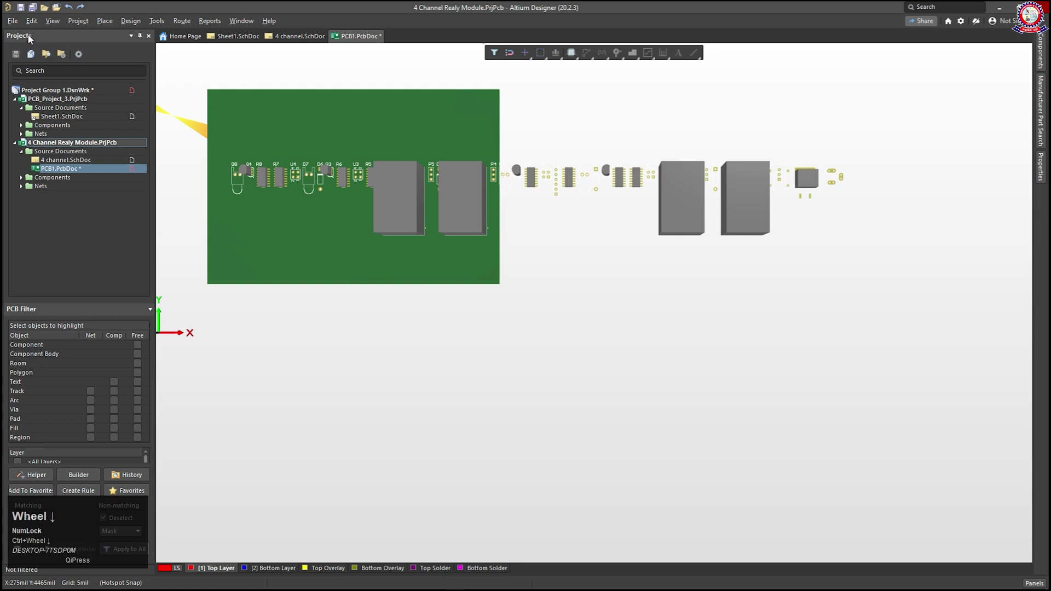
pyautogui.click(53, 21)
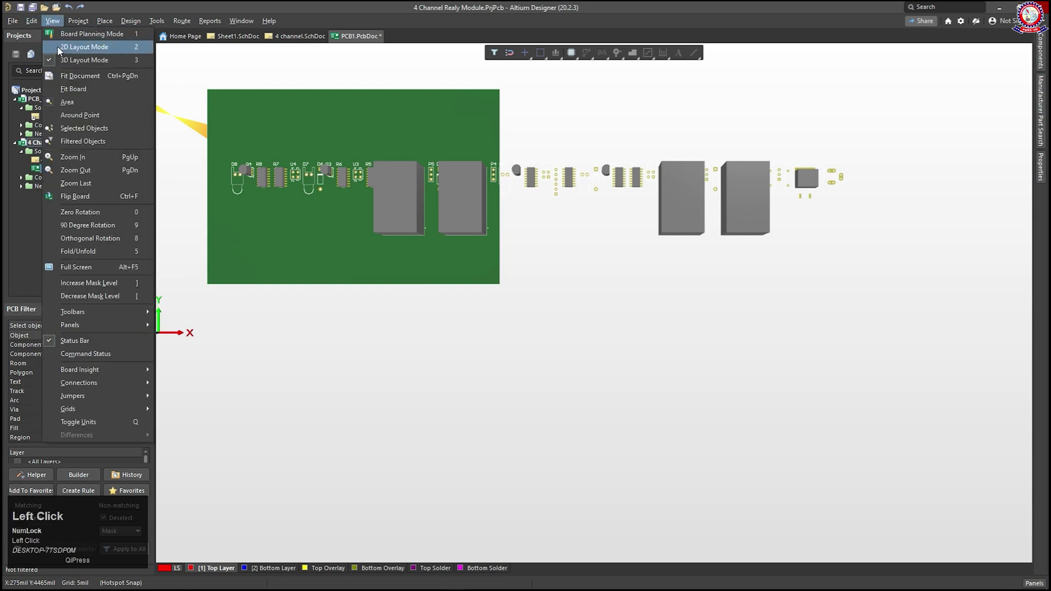
pyautogui.click(58, 43)
# - Delete the 4 channel room area and save PCB1.PcbDoc with Ctrl+S
pyautogui.click(541, 263)
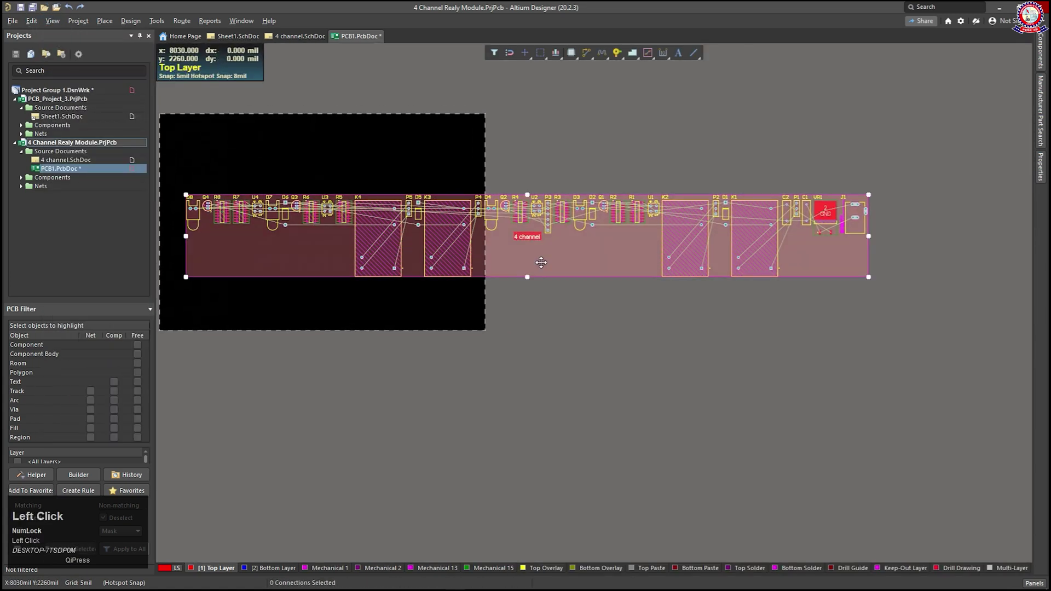
pyautogui.press('Delete')
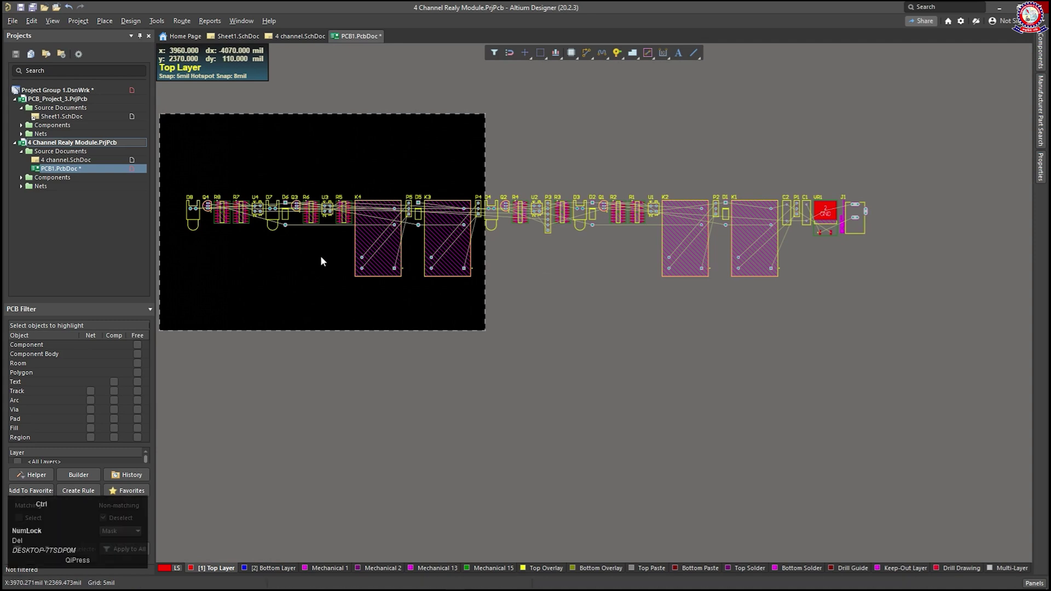
pyautogui.hotkey('ctrl', 's')
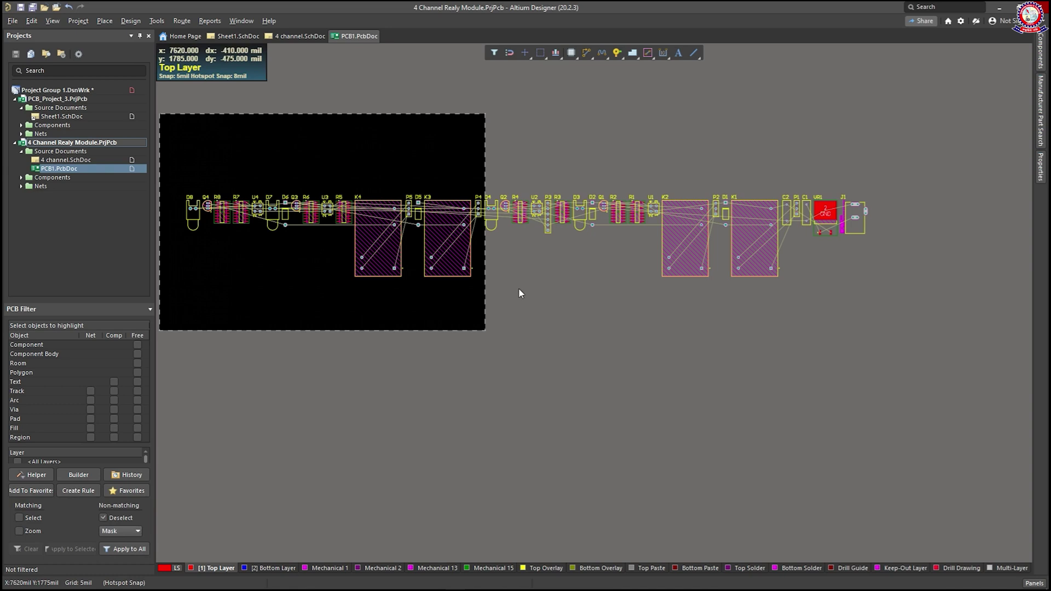
# - Drag relays K2 and K1 onto the board, other parts to its bottom, D4 and P4 left
pyautogui.moveTo(681, 261); pyautogui.dragTo(361, 184)
pyautogui.moveTo(756, 244); pyautogui.dragTo(439, 166)
pyautogui.moveTo(891, 281); pyautogui.dragTo(523, 173)
pyautogui.moveTo(822, 216); pyautogui.dragTo(428, 307)
pyautogui.moveTo(491, 210); pyautogui.dragTo(206, 261)
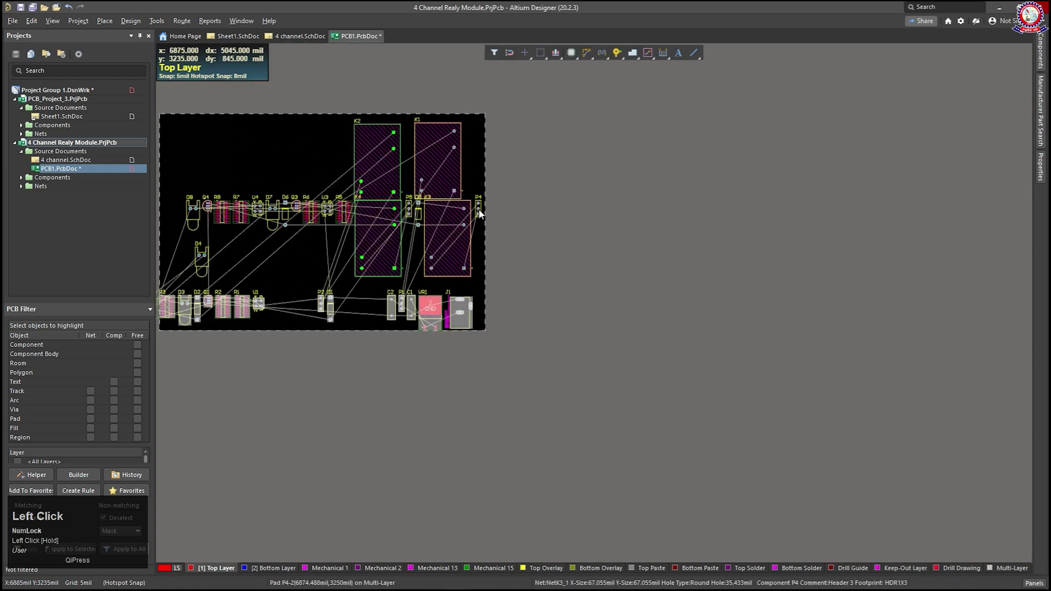
pyautogui.moveTo(478, 209); pyautogui.dragTo(283, 267)
# - Line relays K4, K3, K2 and K1 along the board's top, repositioning D5 and P5
pyautogui.keyDown('ctrl'); pyautogui.scroll(4, 421, 235); pyautogui.keyUp('ctrl')
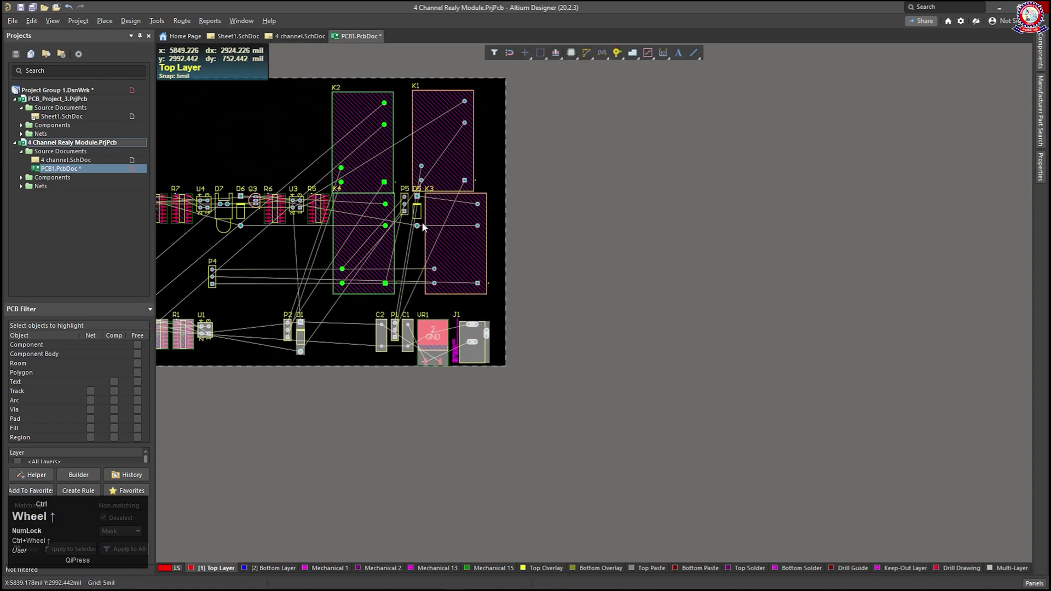
pyautogui.moveTo(405, 267); pyautogui.dragTo(692, 376, button='right')
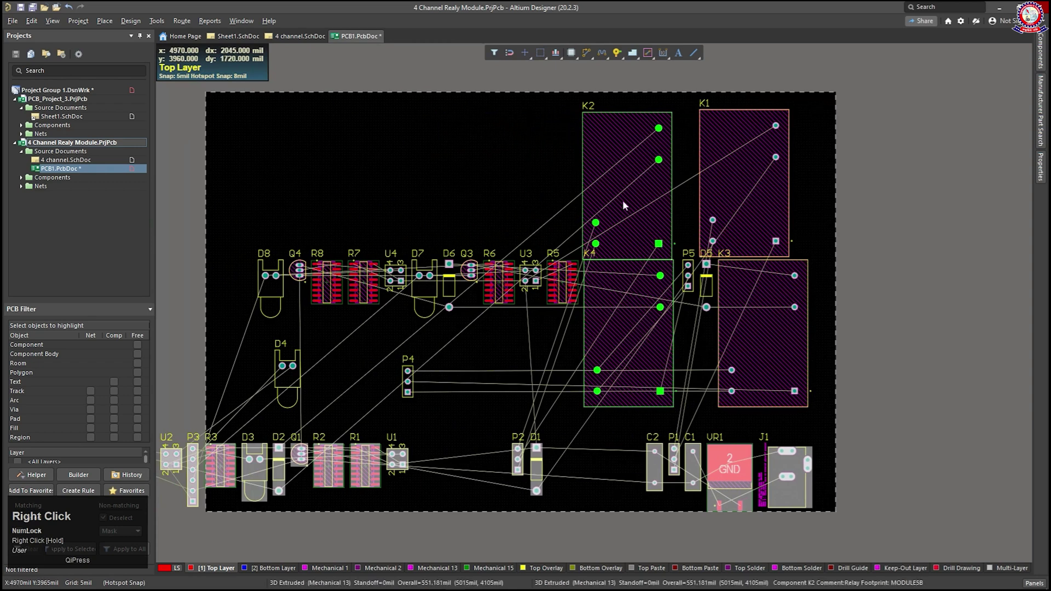
pyautogui.moveTo(622, 199); pyautogui.dragTo(647, 185)
pyautogui.moveTo(734, 320); pyautogui.dragTo(522, 168)
pyautogui.moveTo(627, 332); pyautogui.dragTo(451, 179)
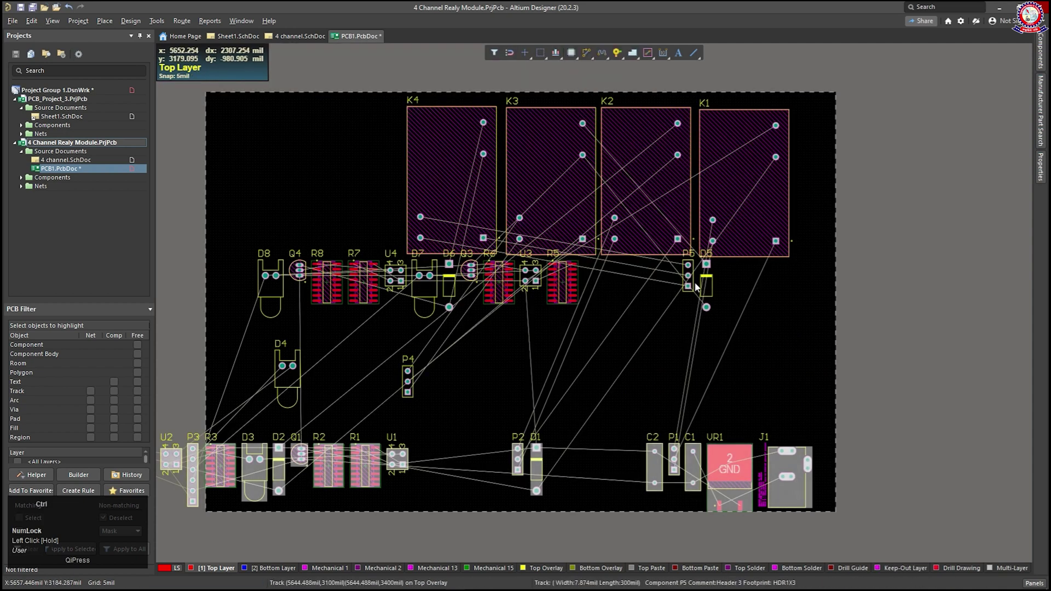
pyautogui.moveTo(709, 281); pyautogui.dragTo(349, 175)
pyautogui.moveTo(689, 279); pyautogui.dragTo(557, 363)
pyautogui.moveTo(455, 181); pyautogui.dragTo(405, 178)
pyautogui.moveTo(550, 180); pyautogui.dragTo(521, 175)
pyautogui.moveTo(644, 179)
pyautogui.mouseDown()
pyautogui.moveTo(627, 171)
pyautogui.moveTo(635, 179)
pyautogui.mouseUp()
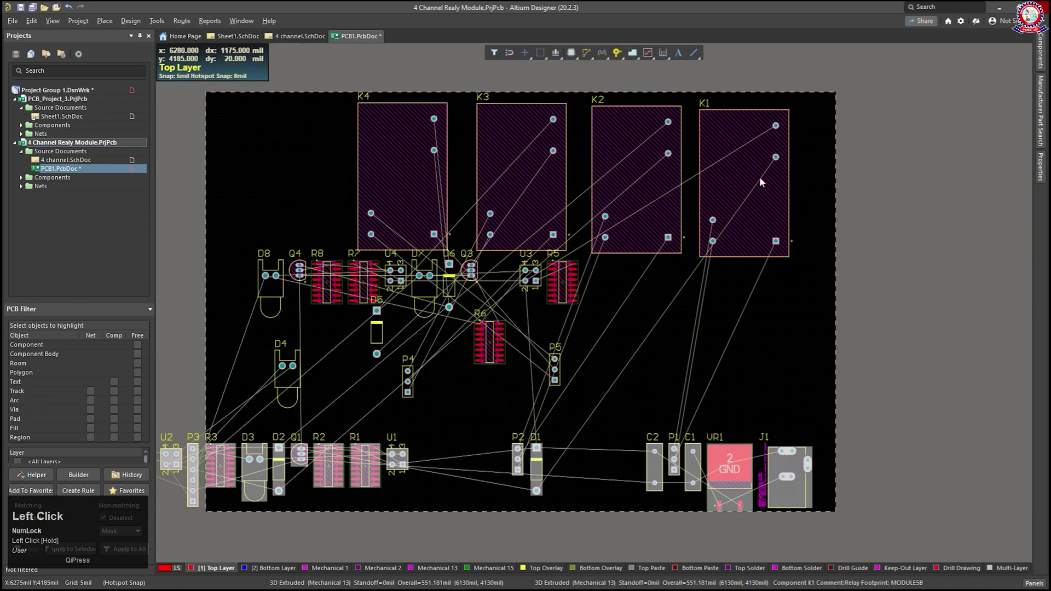
pyautogui.moveTo(760, 177); pyautogui.dragTo(754, 180)
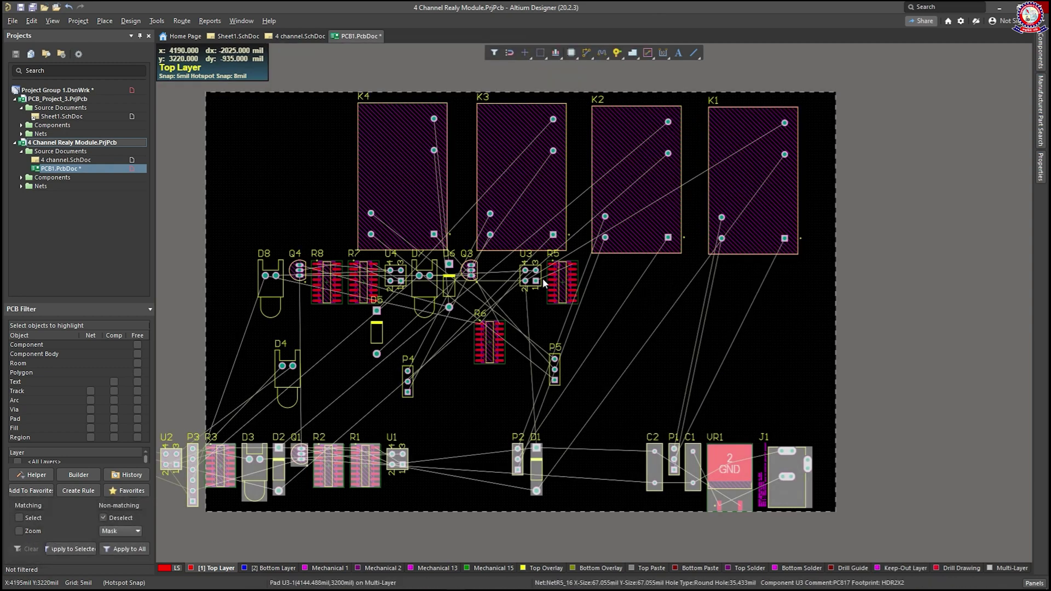
# - Arrange resistor packs R5, R7, R8 and R6 in a row beneath the relays
pyautogui.moveTo(561, 276); pyautogui.dragTo(779, 297)
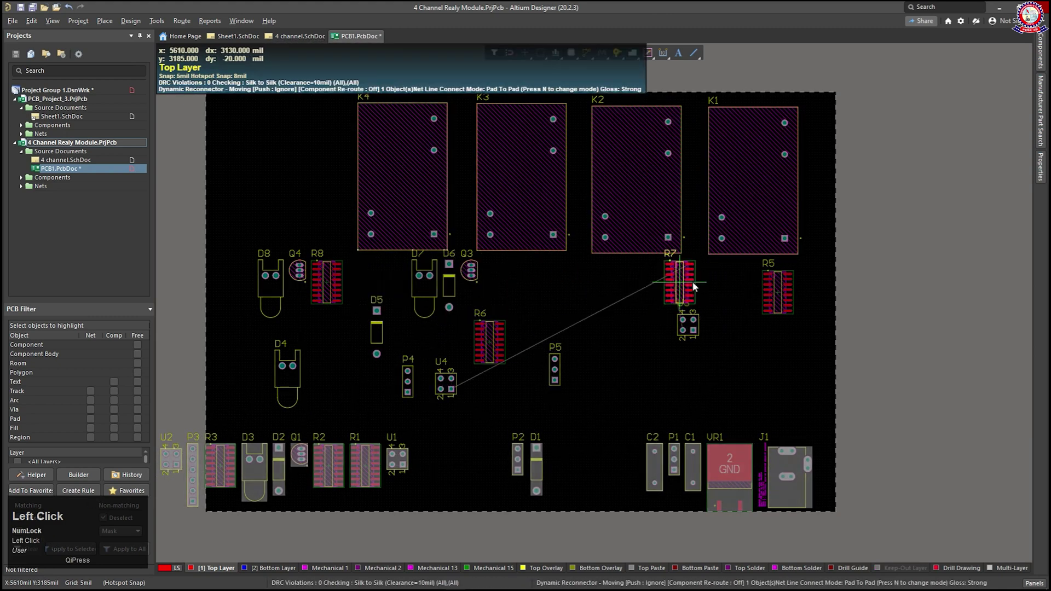
pyautogui.moveTo(679, 284); pyautogui.dragTo(657, 298)
pyautogui.moveTo(326, 287); pyautogui.dragTo(546, 296)
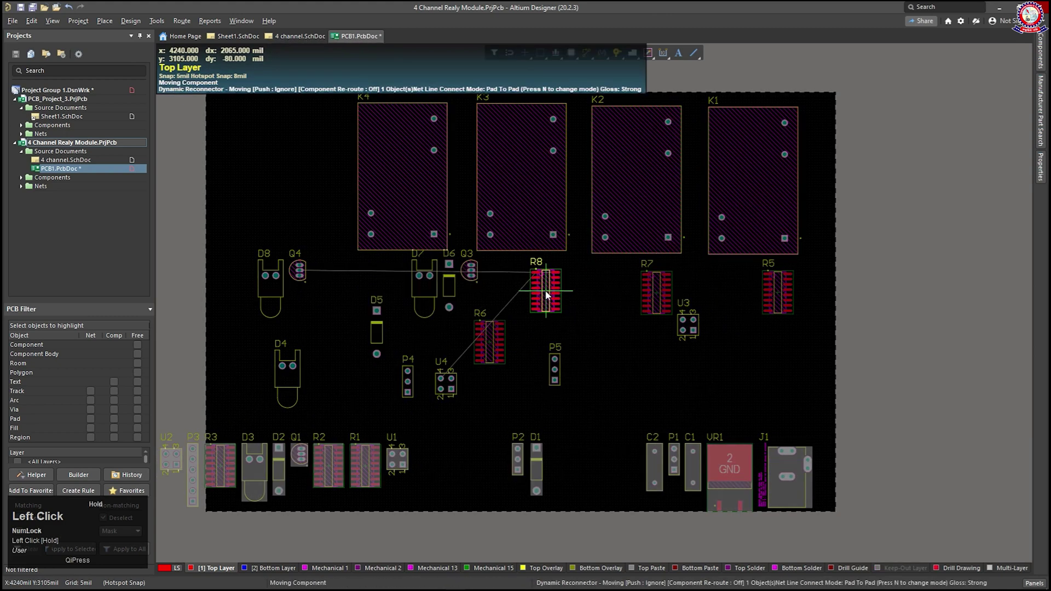
pyautogui.click(545, 294)
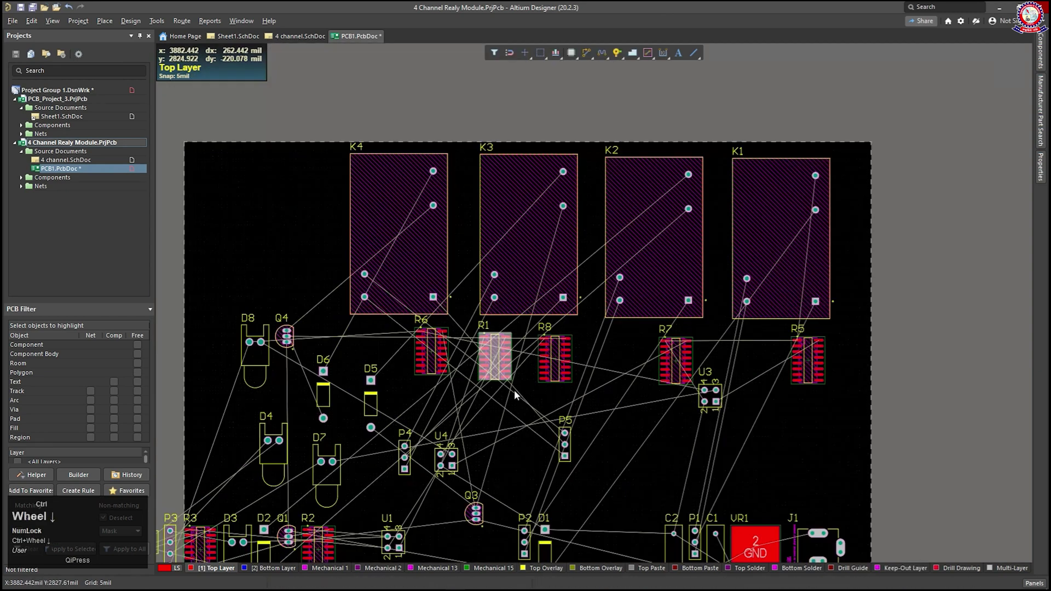
pyautogui.keyDown('ctrl'); pyautogui.scroll(3, 514, 389); pyautogui.keyUp('ctrl')
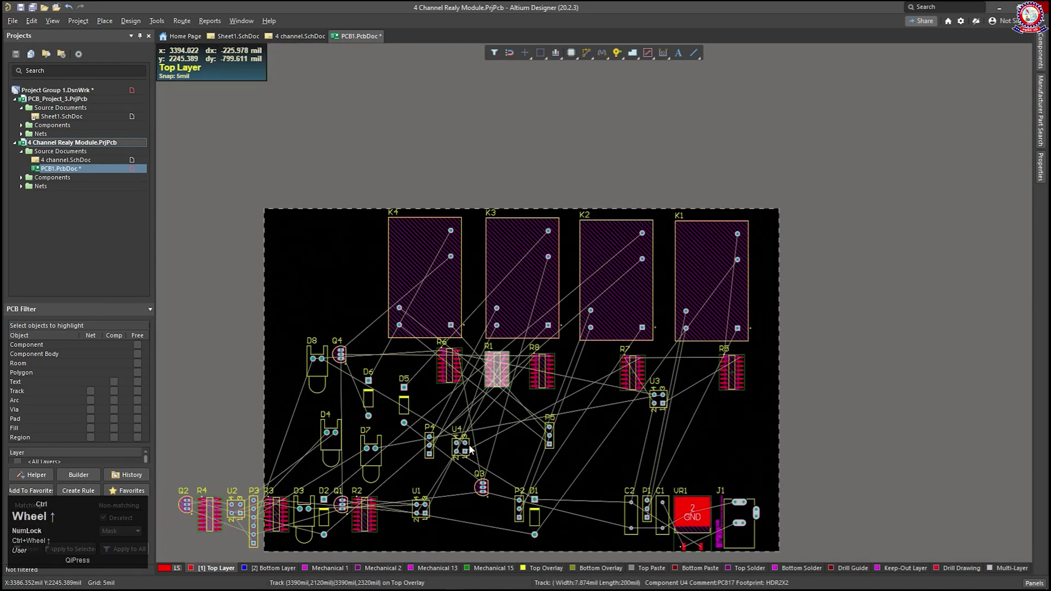
pyautogui.keyDown('ctrl'); pyautogui.scroll(2, 468, 444); pyautogui.keyUp('ctrl')
pyautogui.moveTo(456, 356); pyautogui.dragTo(455, 357)
pyautogui.keyDown('ctrl'); pyautogui.scroll(5, 450, 333); pyautogui.keyUp('ctrl')
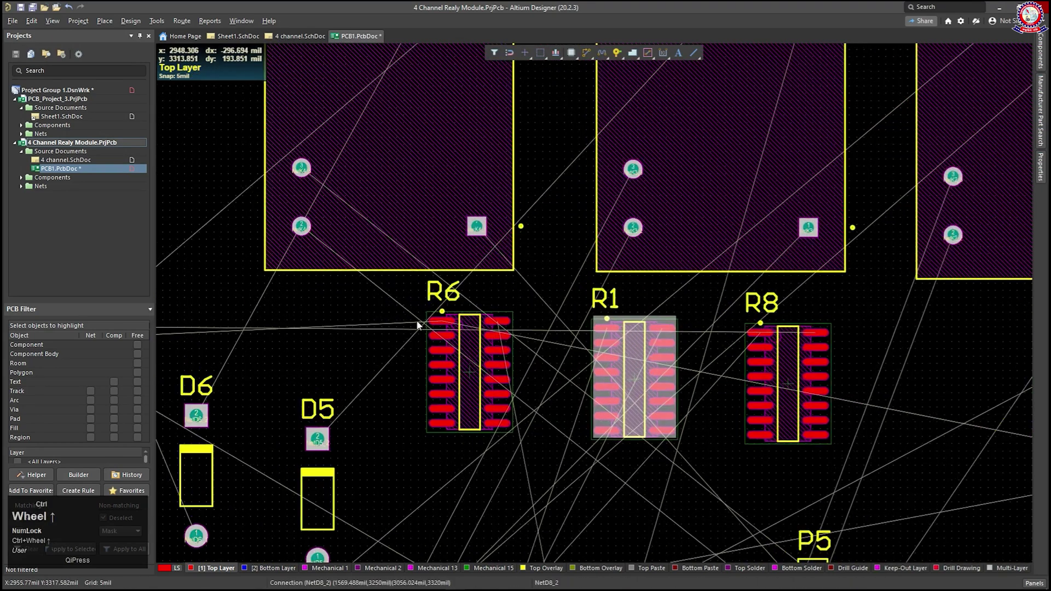
pyautogui.click(465, 321)
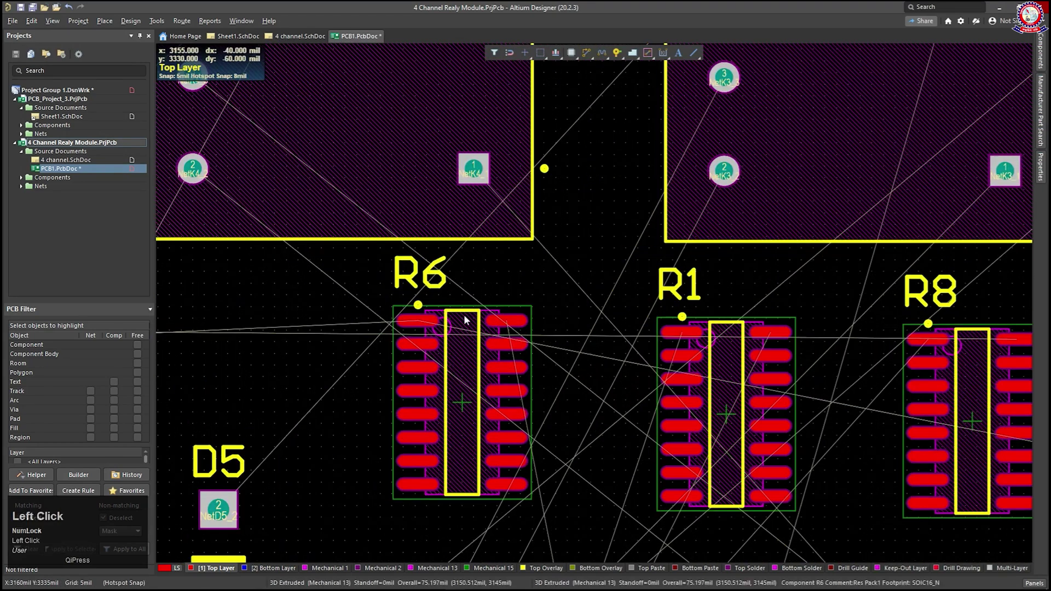
pyautogui.keyDown('ctrl'); pyautogui.scroll(-1, 466, 320); pyautogui.keyUp('ctrl')
pyautogui.keyDown('ctrl'); pyautogui.scroll(-4, 464, 321); pyautogui.keyUp('ctrl')
pyautogui.moveTo(465, 320); pyautogui.dragTo(451, 429, button='middle')
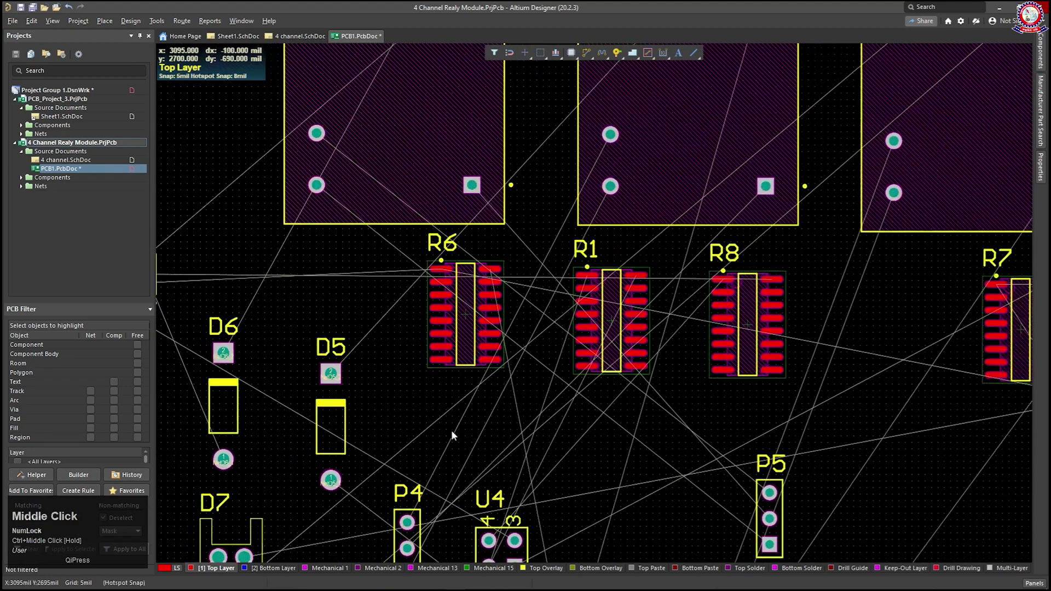
pyautogui.scroll(-3, 451, 432)
pyautogui.scroll(-3, 451, 432)
pyautogui.keyDown('ctrl'); pyautogui.scroll(2, 438, 417); pyautogui.keyUp('ctrl')
pyautogui.keyDown('ctrl'); pyautogui.scroll(-5, 422, 399); pyautogui.keyUp('ctrl')
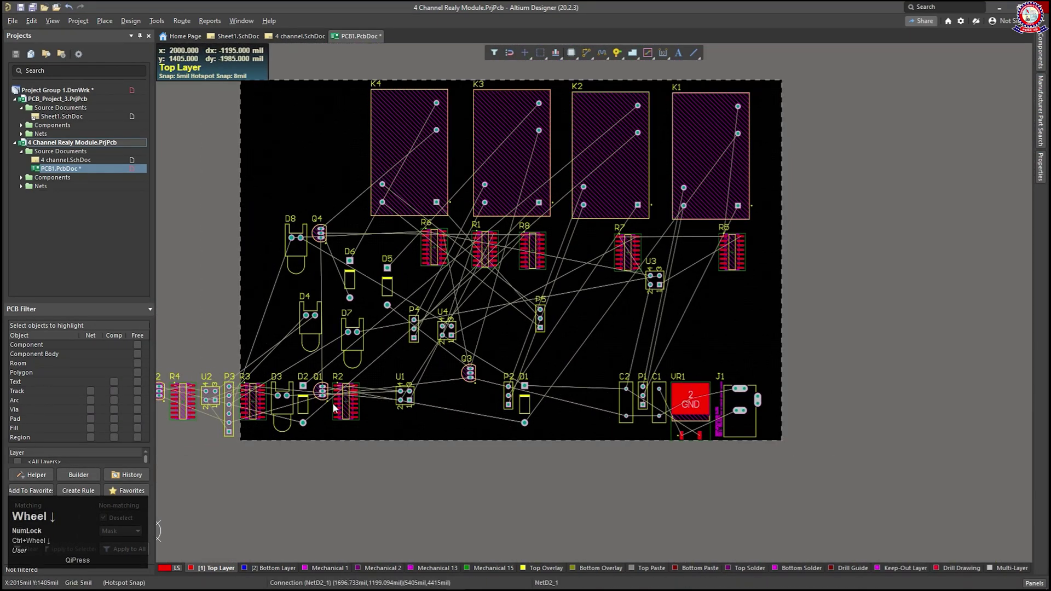
# - Place R2, R4, R3, Q2, U2, P3 and diodes D5, D6, D8, then cross-probe R2 to the schematic
pyautogui.moveTo(335, 406); pyautogui.dragTo(574, 263)
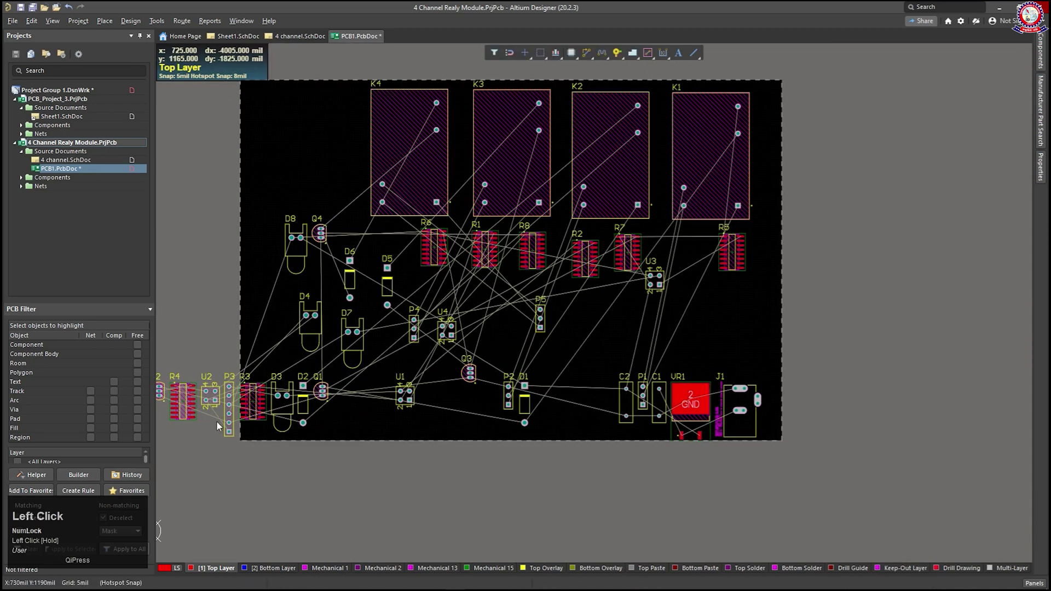
pyautogui.moveTo(190, 400); pyautogui.dragTo(702, 253)
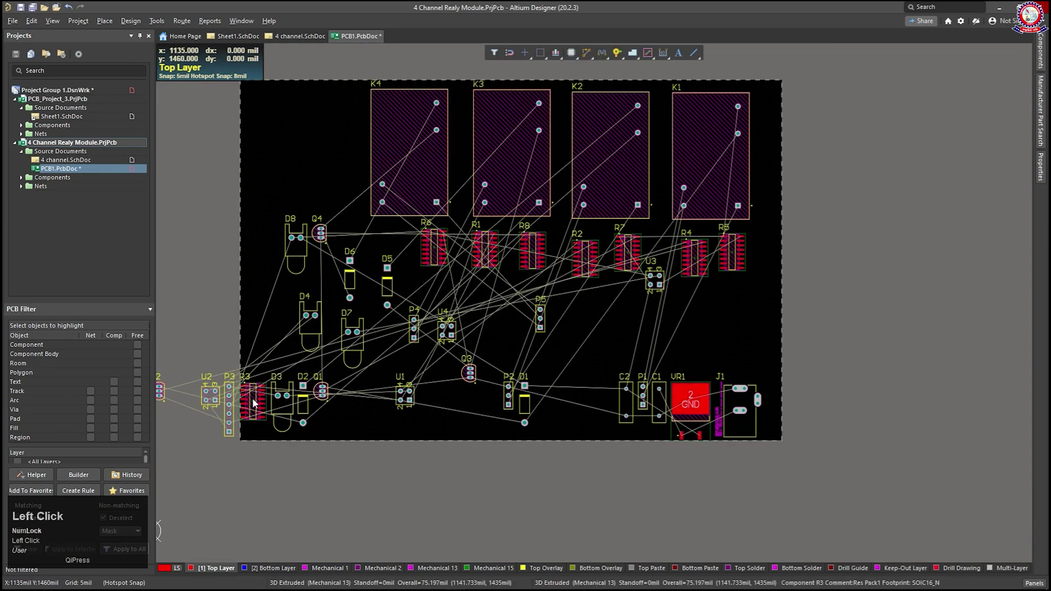
pyautogui.moveTo(253, 404); pyautogui.dragTo(622, 305)
pyautogui.moveTo(160, 391); pyautogui.dragTo(714, 335)
pyautogui.moveTo(210, 396); pyautogui.dragTo(678, 339)
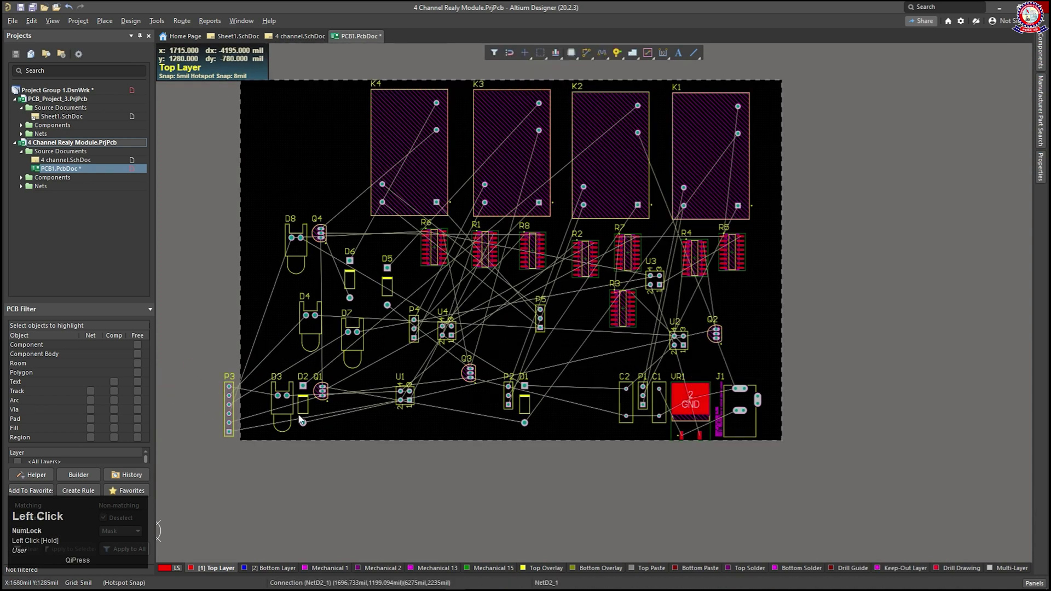
pyautogui.press('pageup')
pyautogui.moveTo(229, 411); pyautogui.dragTo(583, 337)
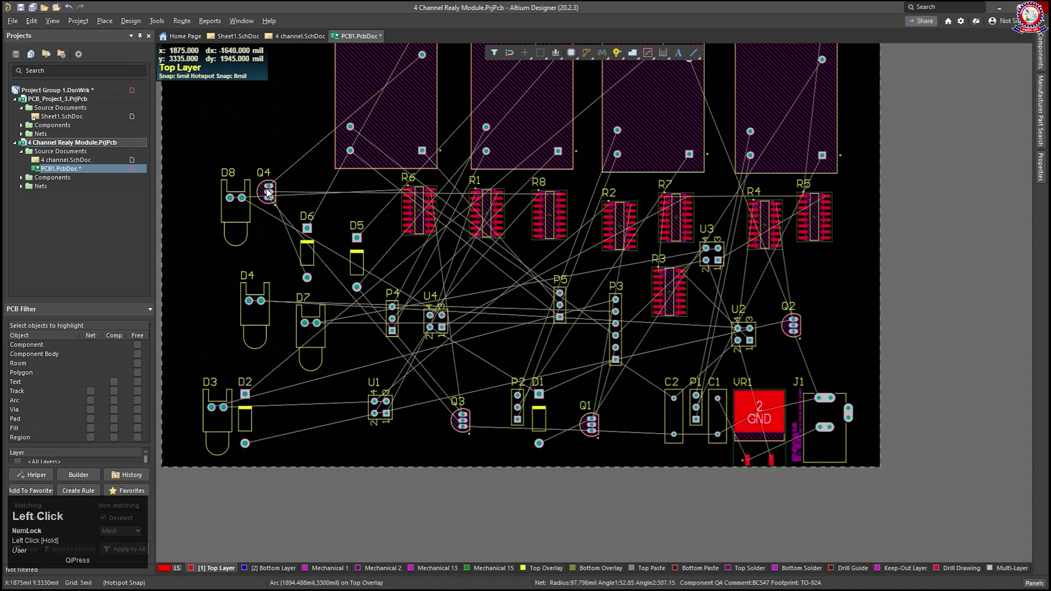
pyautogui.moveTo(316, 258); pyautogui.dragTo(385, 259)
pyautogui.moveTo(235, 211); pyautogui.dragTo(359, 211)
pyautogui.moveTo(357, 262); pyautogui.dragTo(586, 219)
pyautogui.moveTo(385, 254); pyautogui.dragTo(482, 282)
pyautogui.hotkey('ctrl', 'Tab')
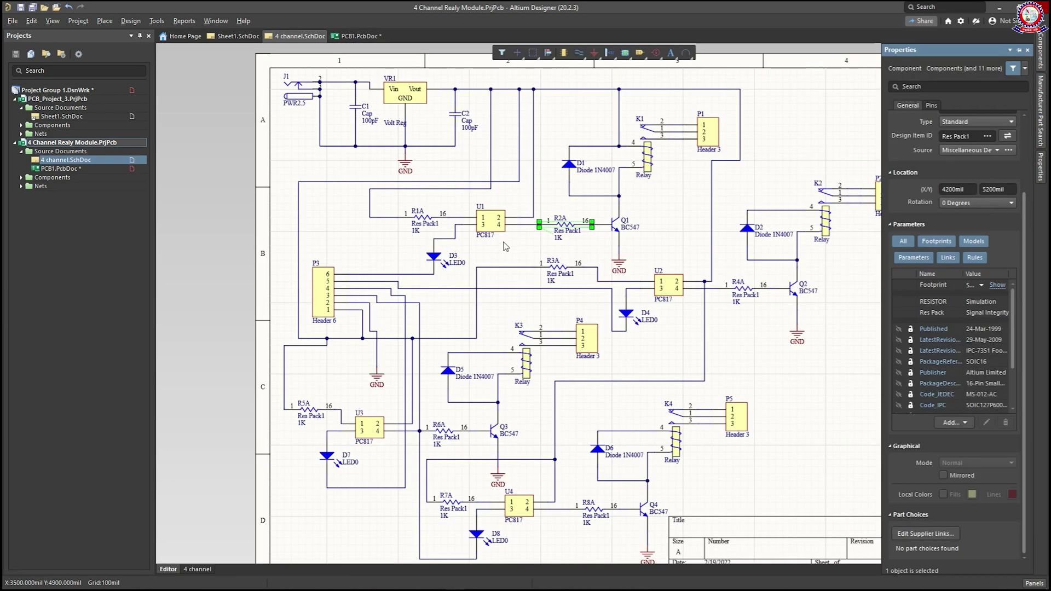
# - Select resistor R2A in the schematic and inspect its component properties
pyautogui.click(520, 247)
pyautogui.click(563, 227)
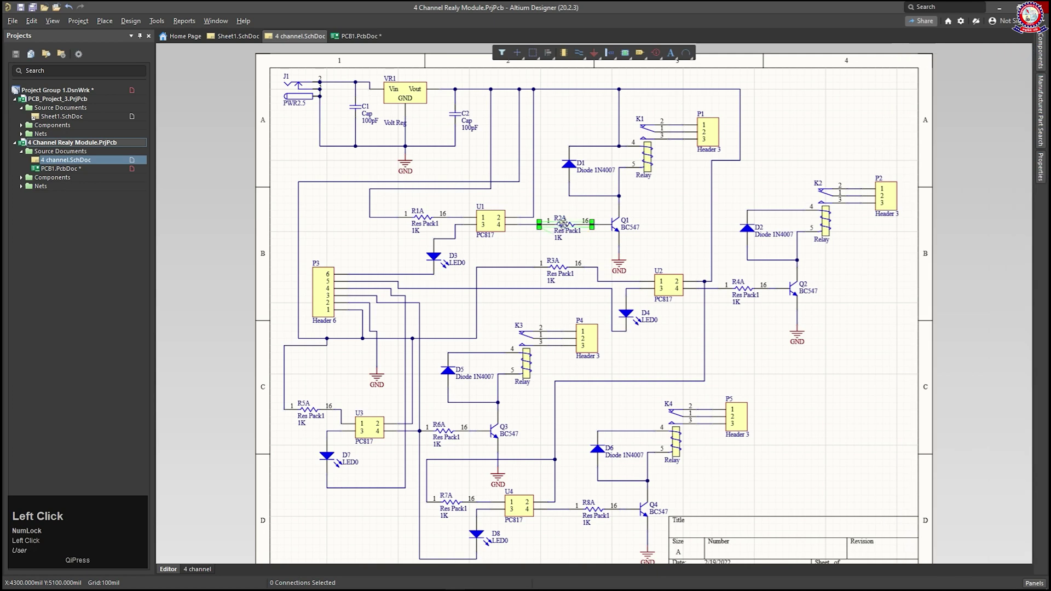
pyautogui.doubleClick(562, 225)
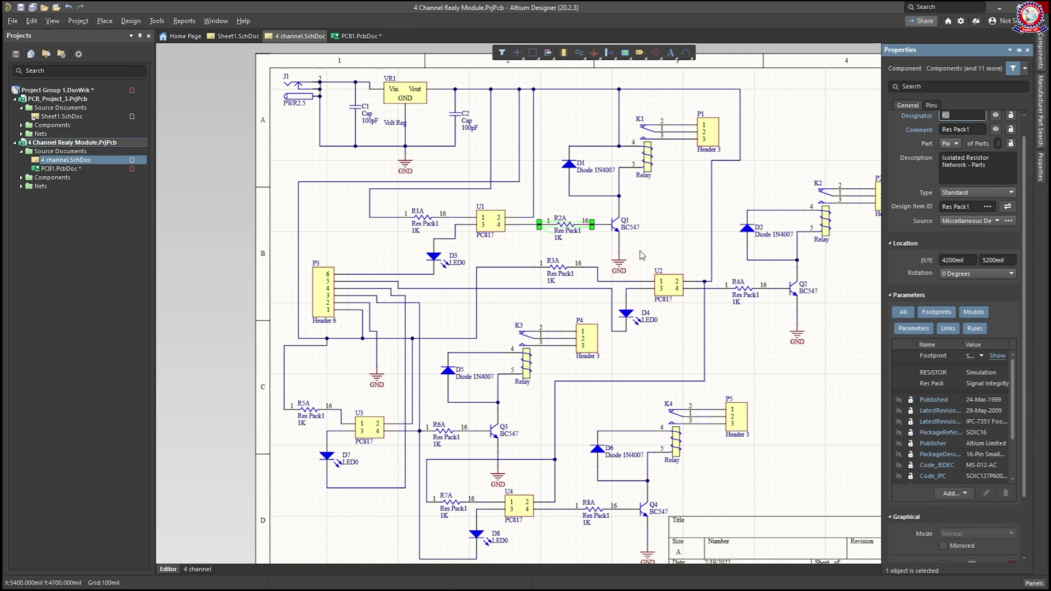
pyautogui.click(592, 245)
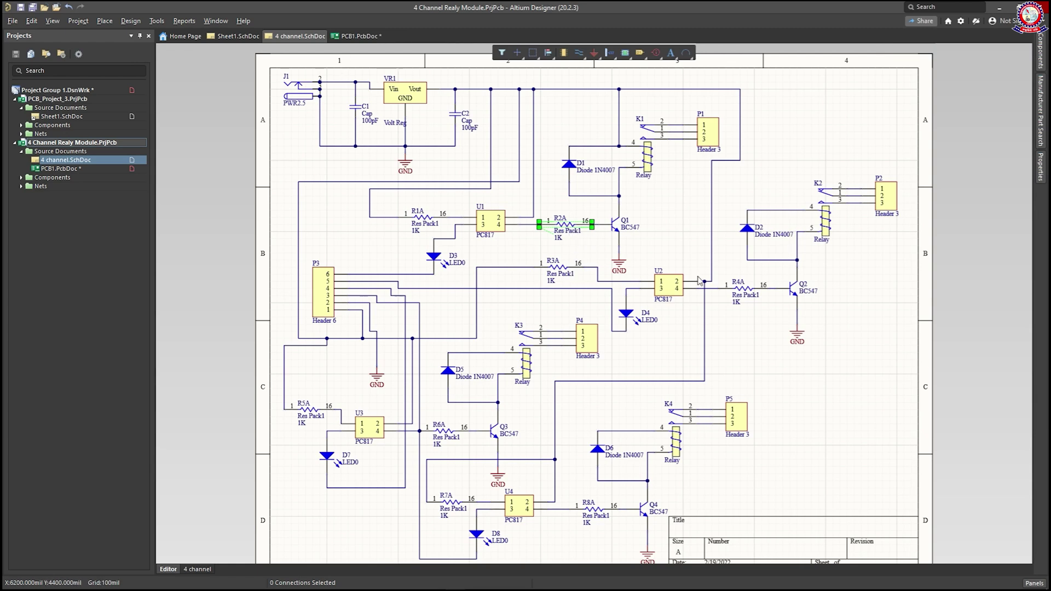
# - Clear the cap filter in Components, review R2A's General properties, then return to PCB1.PcbDoc
pyautogui.click(1042, 63)
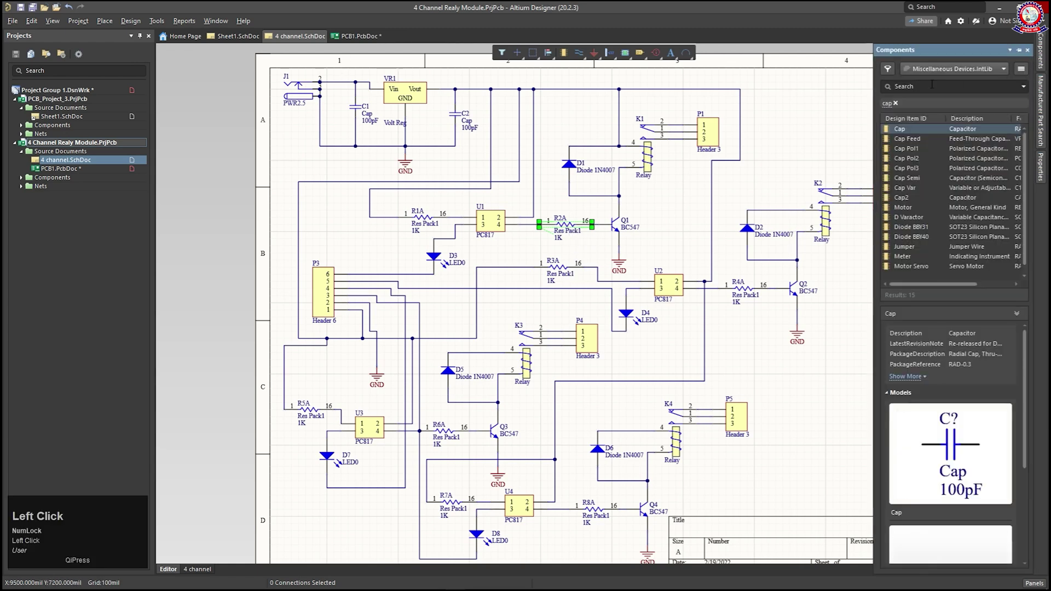
pyautogui.click(896, 103)
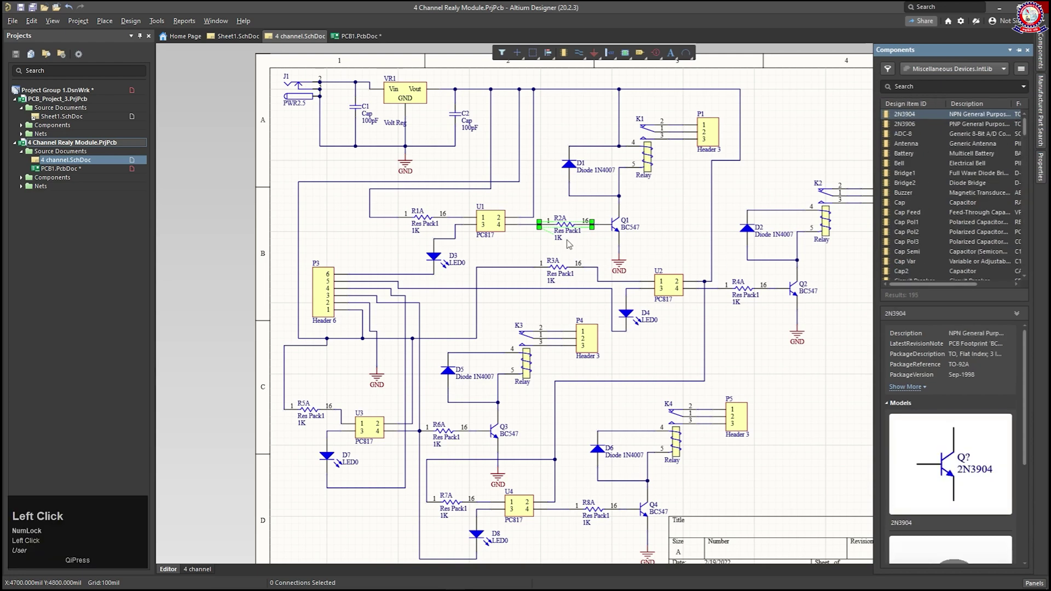
pyautogui.click(578, 223)
pyautogui.click(1040, 171)
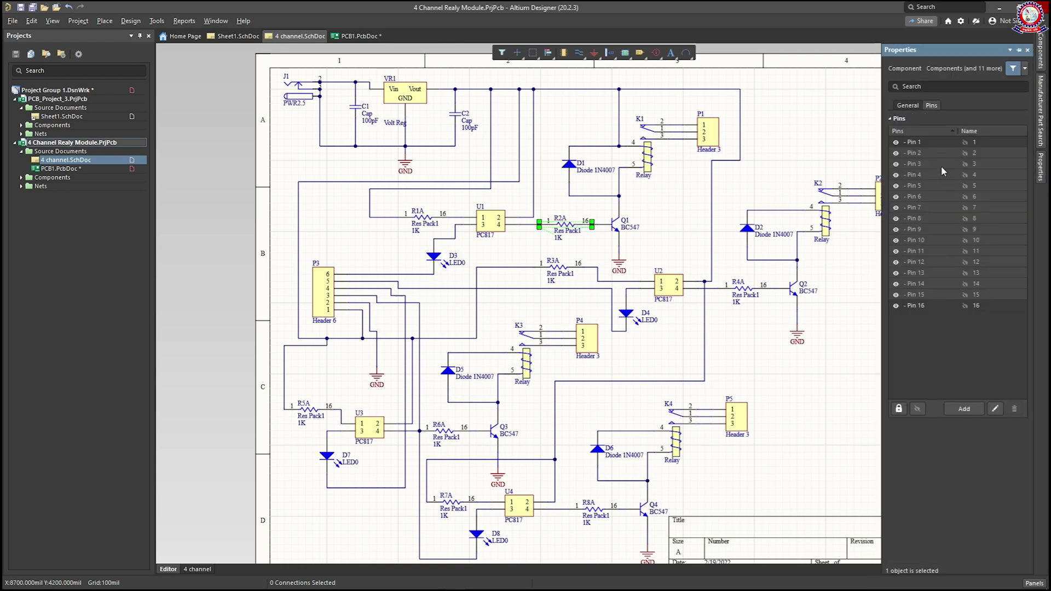
pyautogui.click(906, 106)
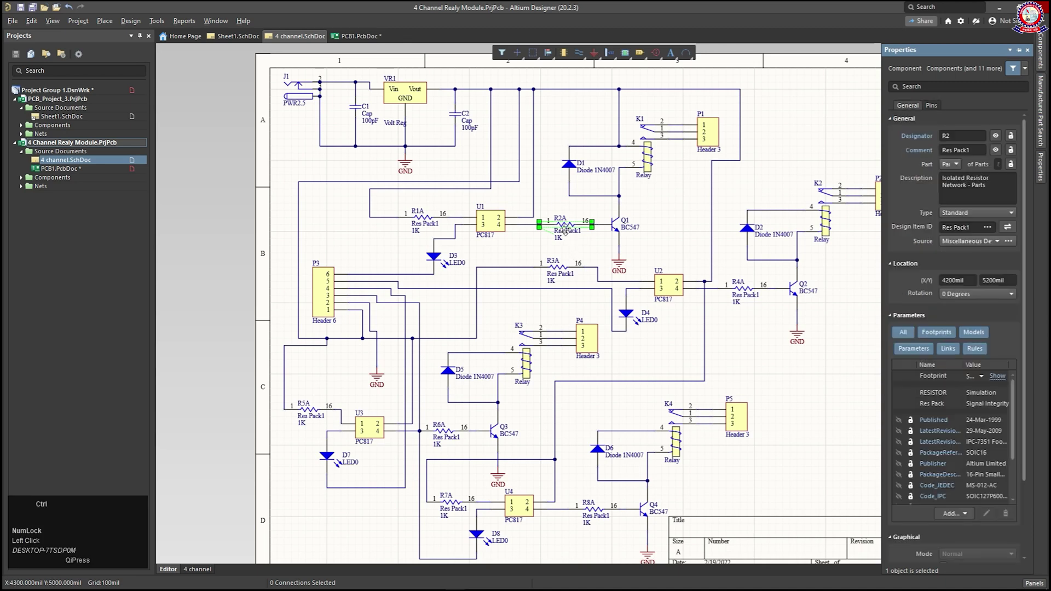
pyautogui.keyDown('ctrl'); pyautogui.scroll(3, 565, 232); pyautogui.keyUp('ctrl')
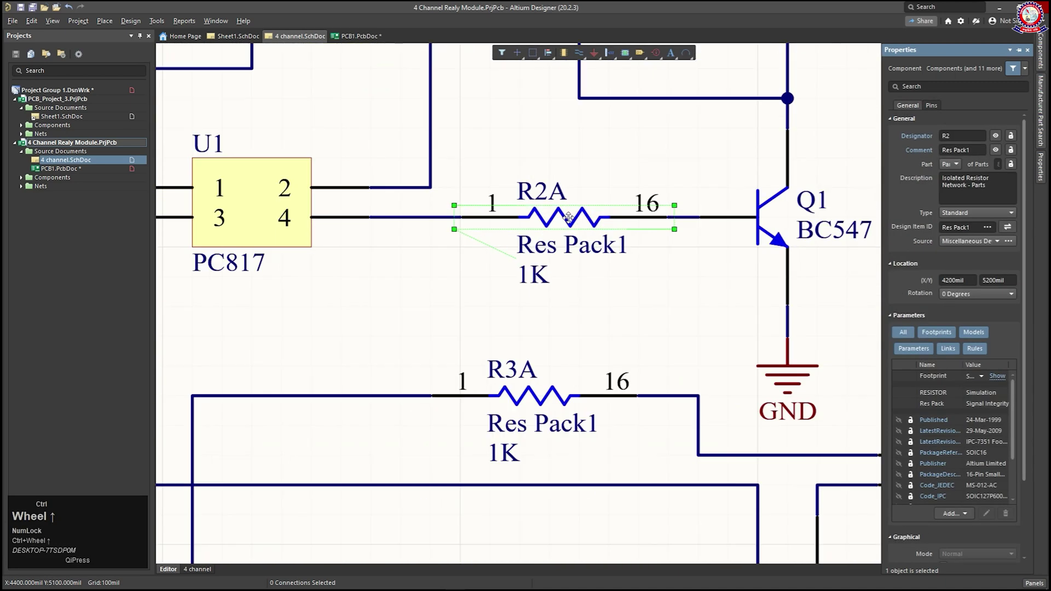
pyautogui.keyDown('ctrl'); pyautogui.scroll(-2, 568, 216); pyautogui.keyUp('ctrl')
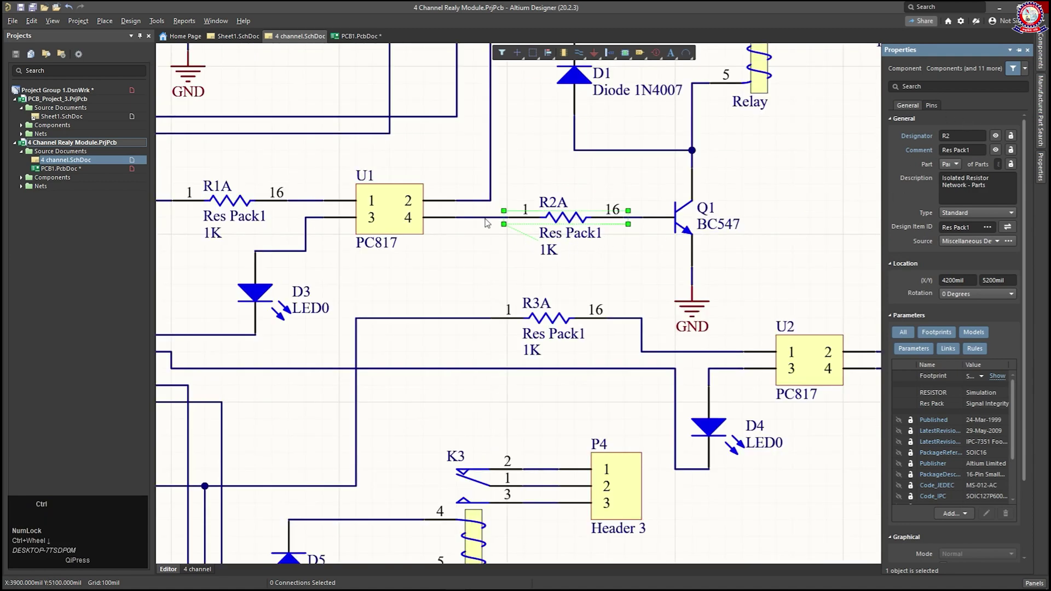
pyautogui.keyDown('ctrl'); pyautogui.scroll(-3, 485, 222); pyautogui.keyUp('ctrl')
pyautogui.keyDown('ctrl'); pyautogui.scroll(2, 506, 249); pyautogui.keyUp('ctrl')
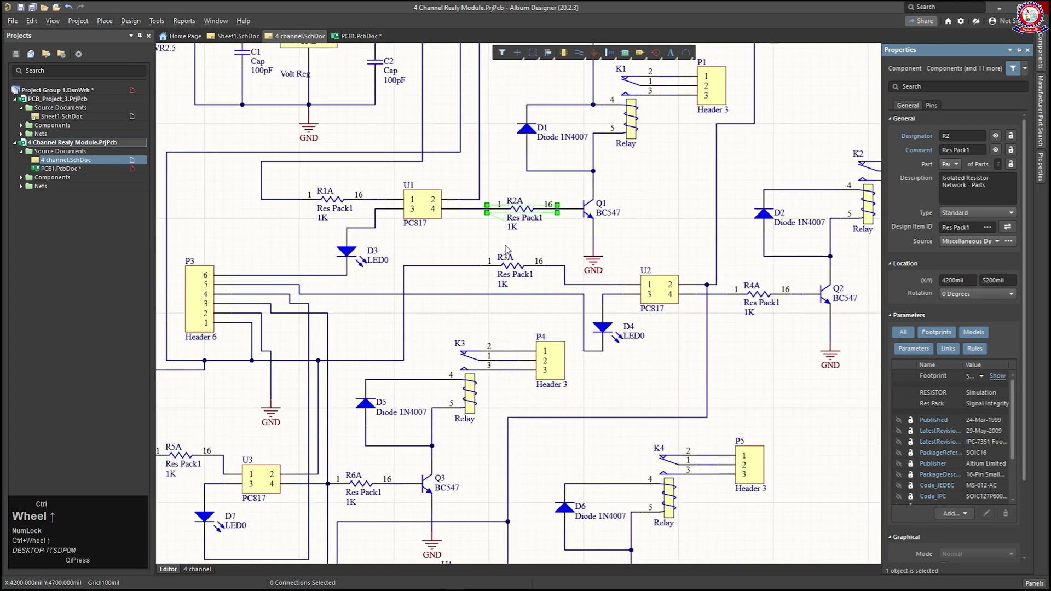
pyautogui.click(353, 36)
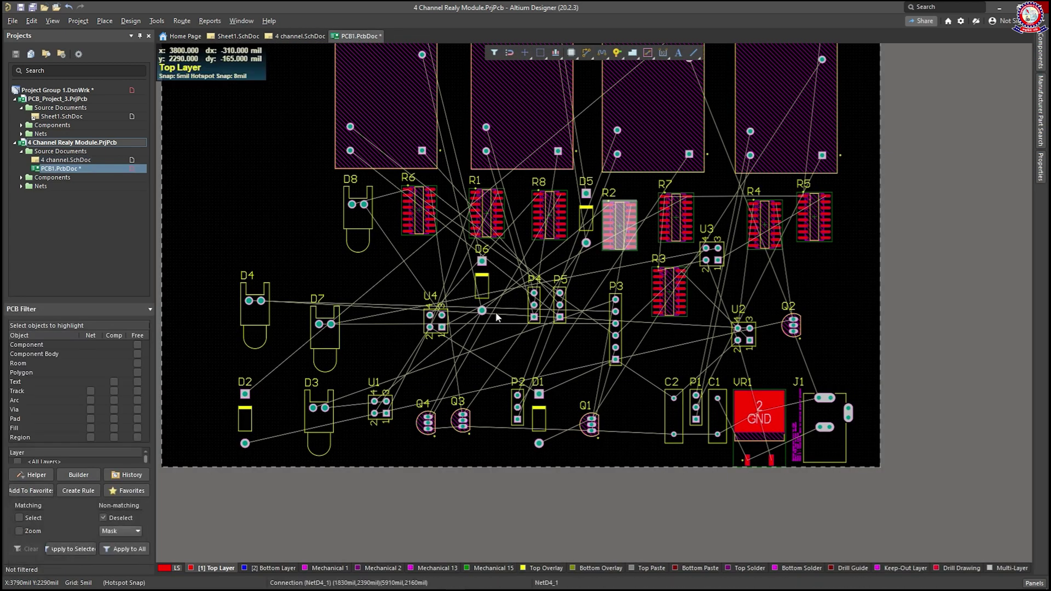
# - Drag U4, D6, Q1, Q3, P5, U2 and D5 into a transistor row below the resistor packs
pyautogui.moveTo(429, 327); pyautogui.dragTo(422, 279)
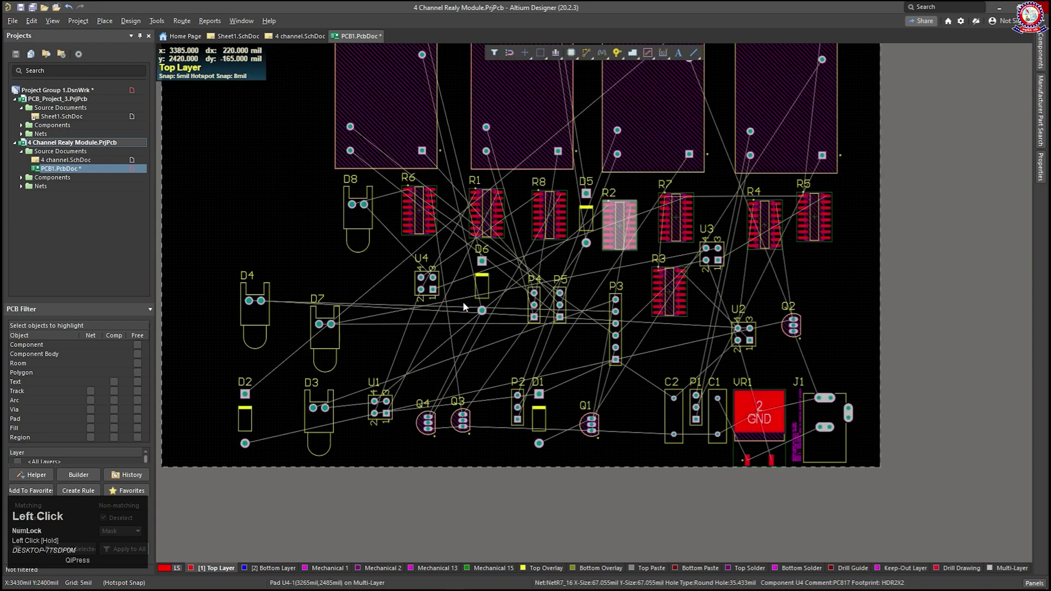
pyautogui.moveTo(483, 289); pyautogui.dragTo(392, 293)
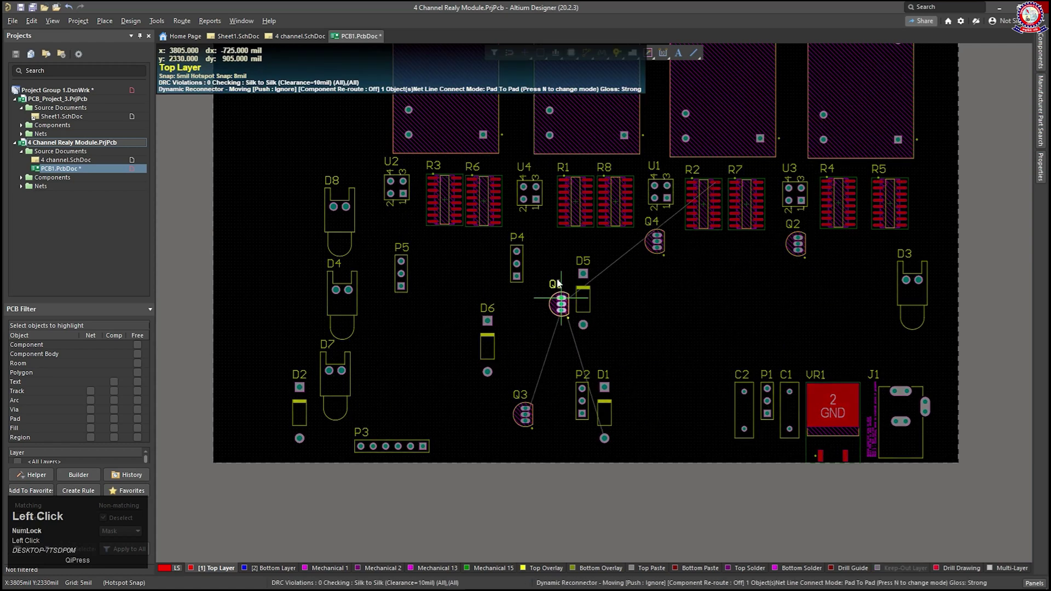
pyautogui.moveTo(566, 300); pyautogui.dragTo(515, 248)
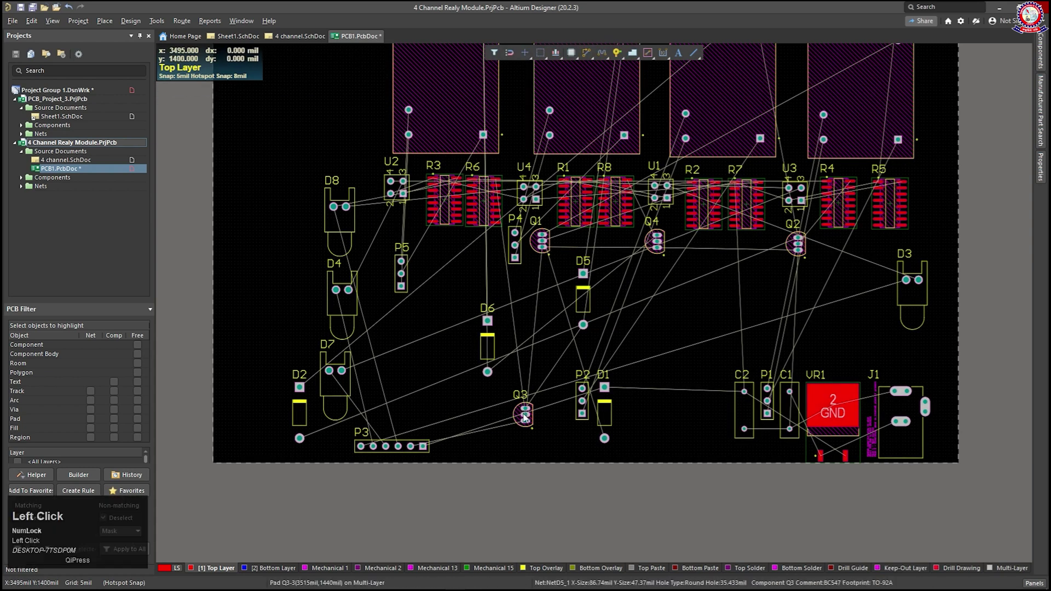
pyautogui.moveTo(525, 414); pyautogui.dragTo(430, 261)
pyautogui.moveTo(401, 274); pyautogui.dragTo(386, 254)
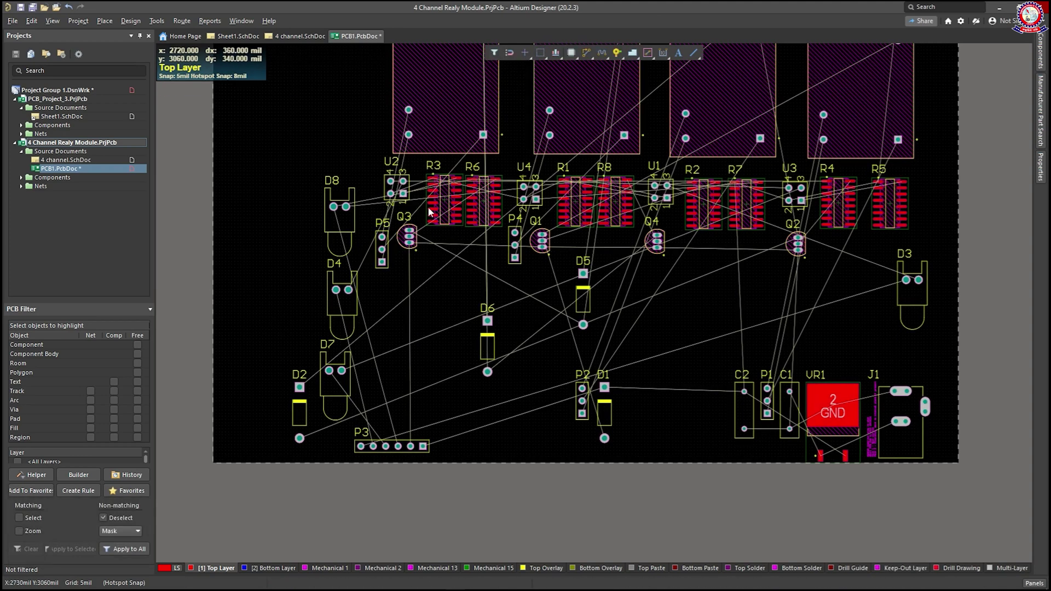
pyautogui.click(401, 194)
pyautogui.moveTo(401, 194); pyautogui.dragTo(403, 194)
pyautogui.moveTo(409, 241)
pyautogui.mouseDown()
pyautogui.moveTo(425, 249)
pyautogui.moveTo(391, 245)
pyautogui.mouseUp()
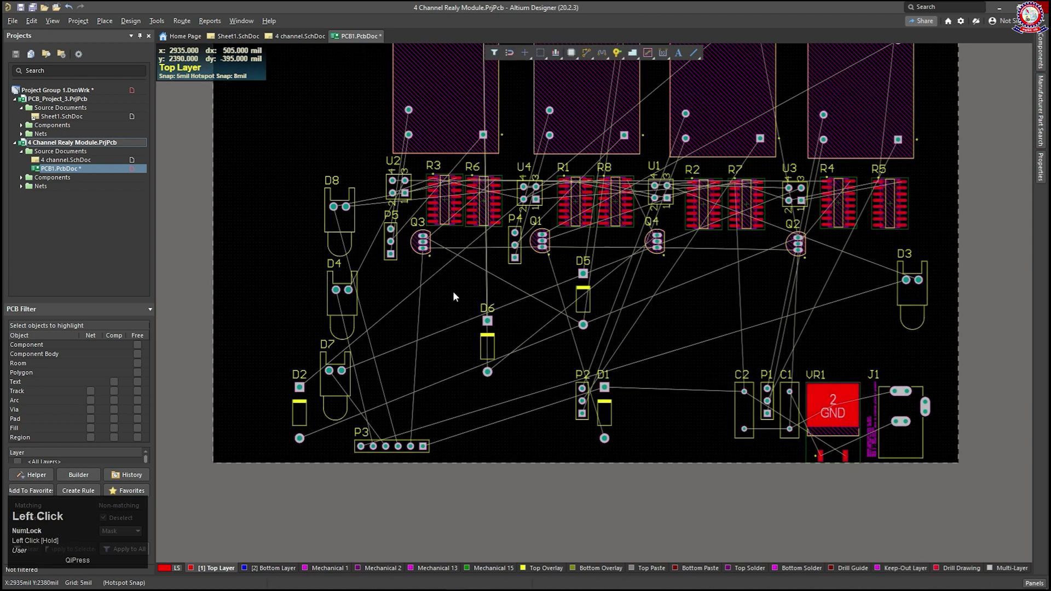
pyautogui.moveTo(580, 298); pyautogui.dragTo(464, 280)
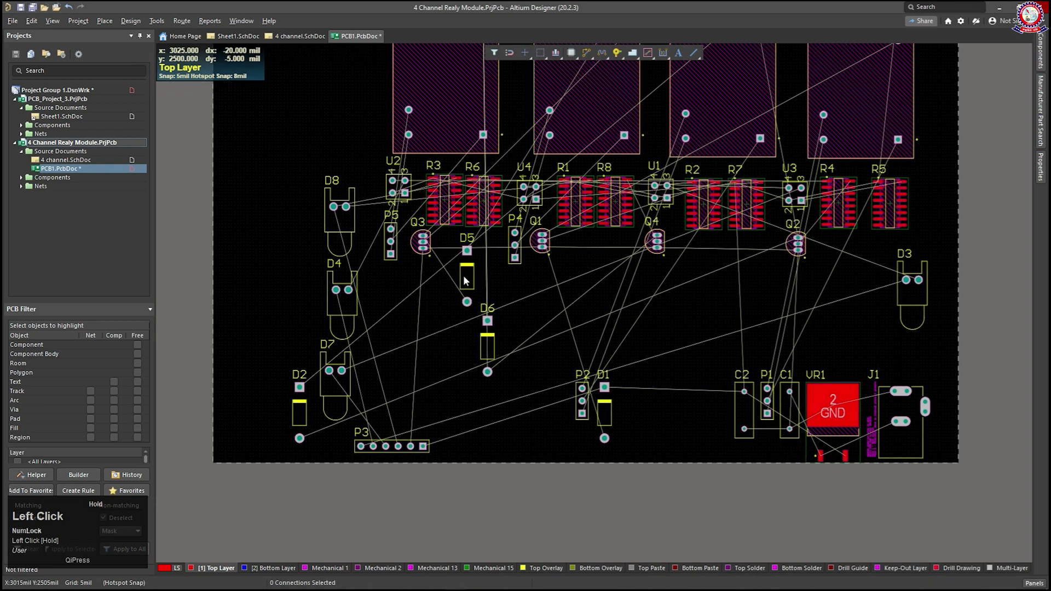
# - Rotate diode D5 by 90° to lie horizontal and nudge it into line
pyautogui.click(466, 279)
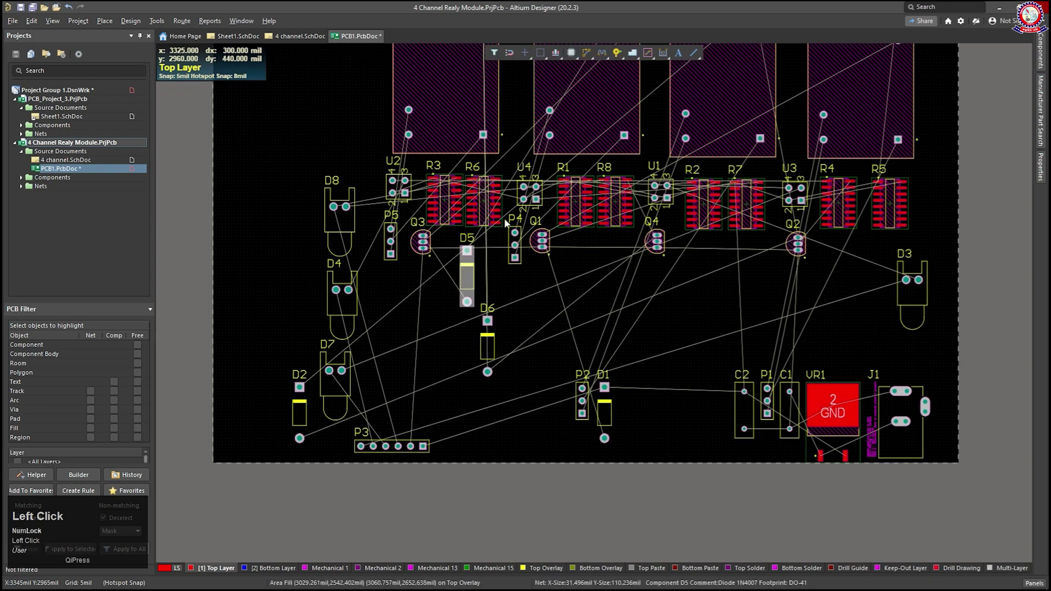
pyautogui.click(523, 53)
pyautogui.click(547, 190)
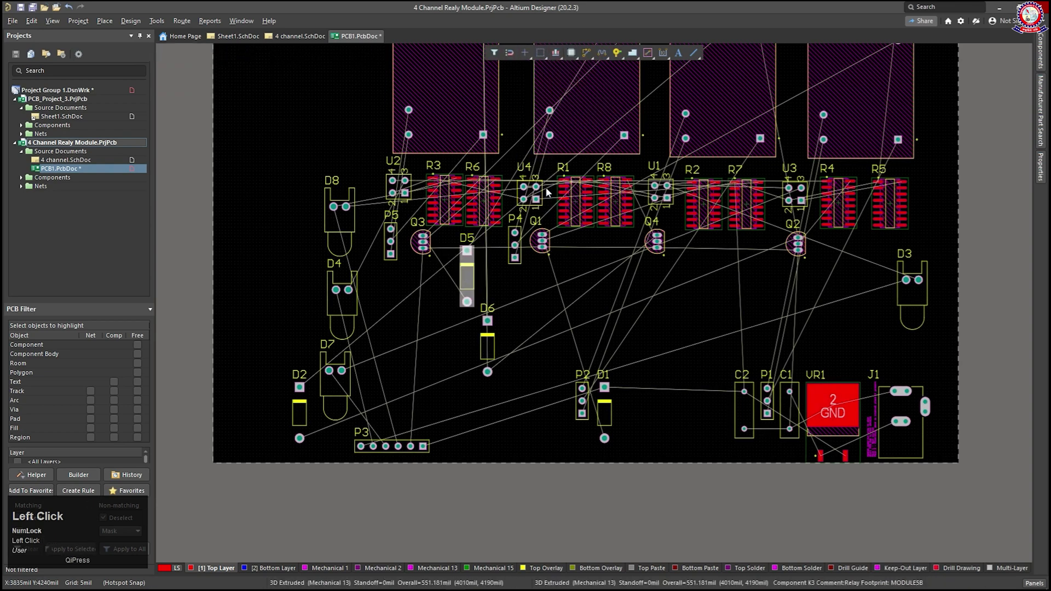
pyautogui.press('Return')
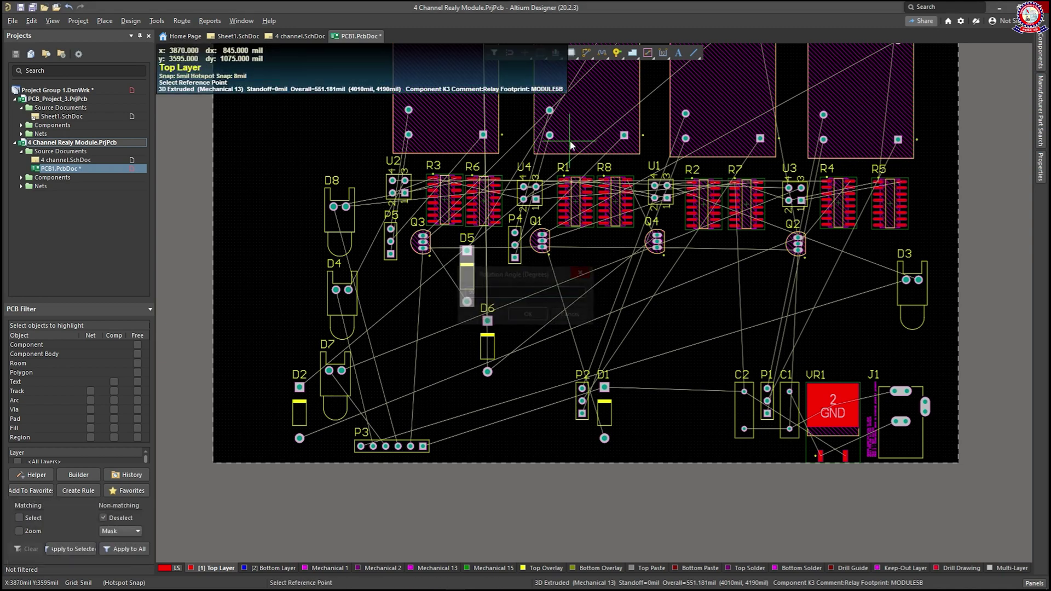
pyautogui.click(464, 276)
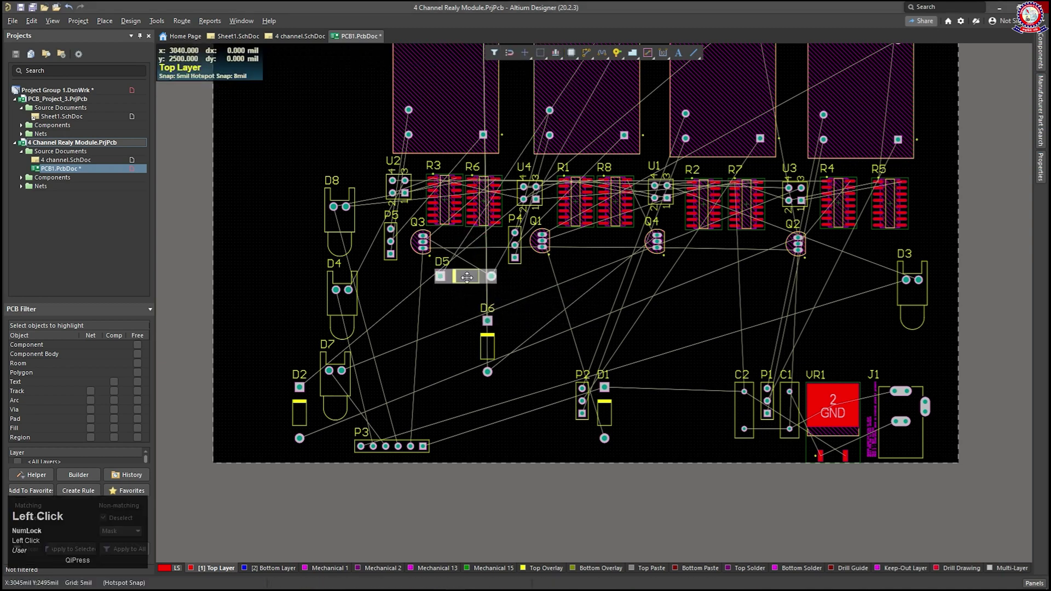
pyautogui.moveTo(466, 276); pyautogui.dragTo(468, 274)
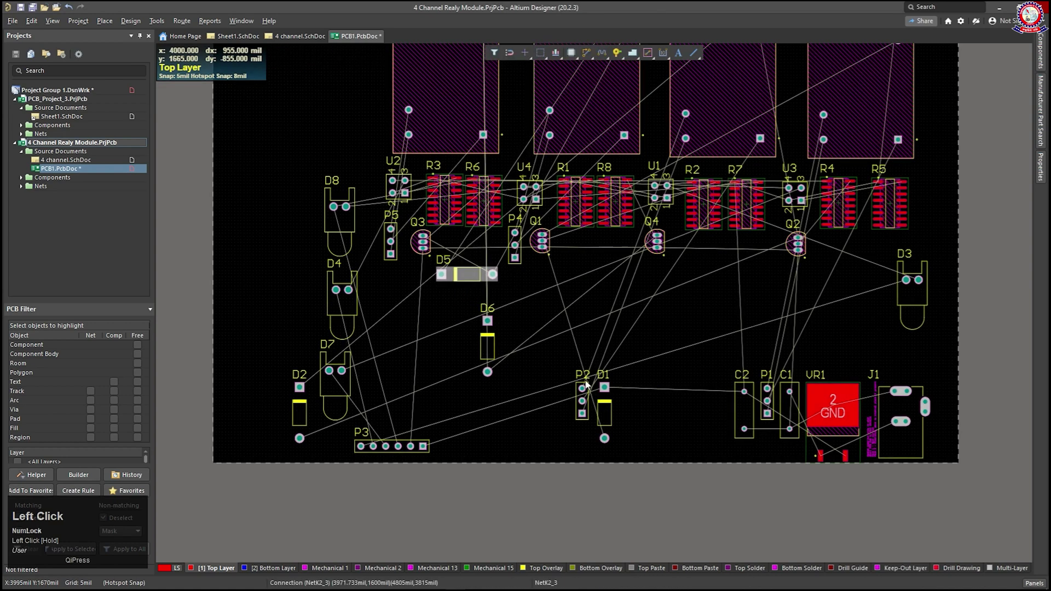
# - Try rotating D1 with Rotate Selection, undo it, and select D2
pyautogui.click(524, 53)
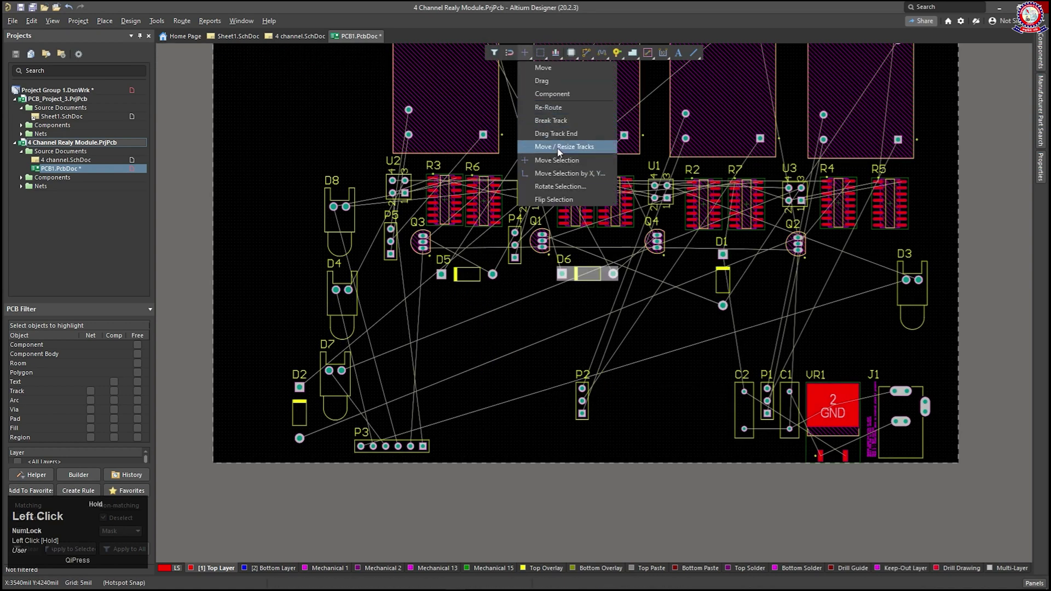
pyautogui.click(557, 187)
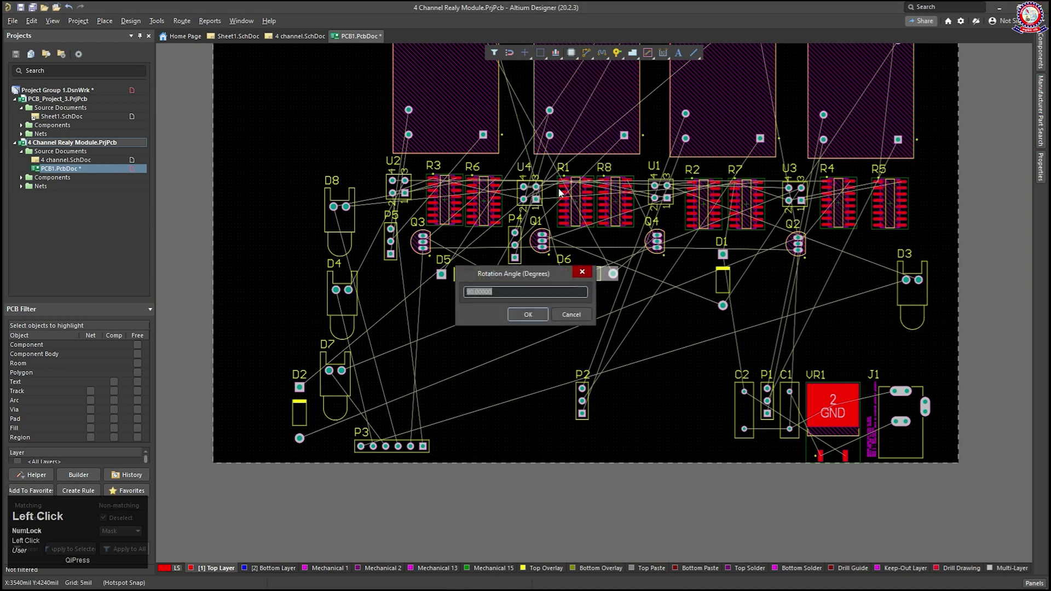
pyautogui.click(527, 315)
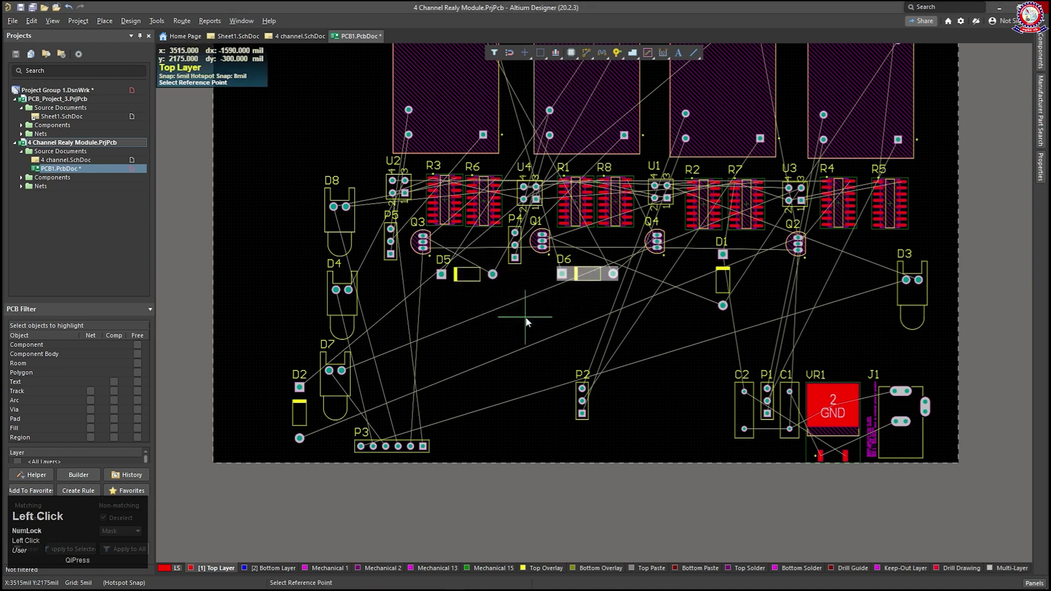
pyautogui.click(723, 277)
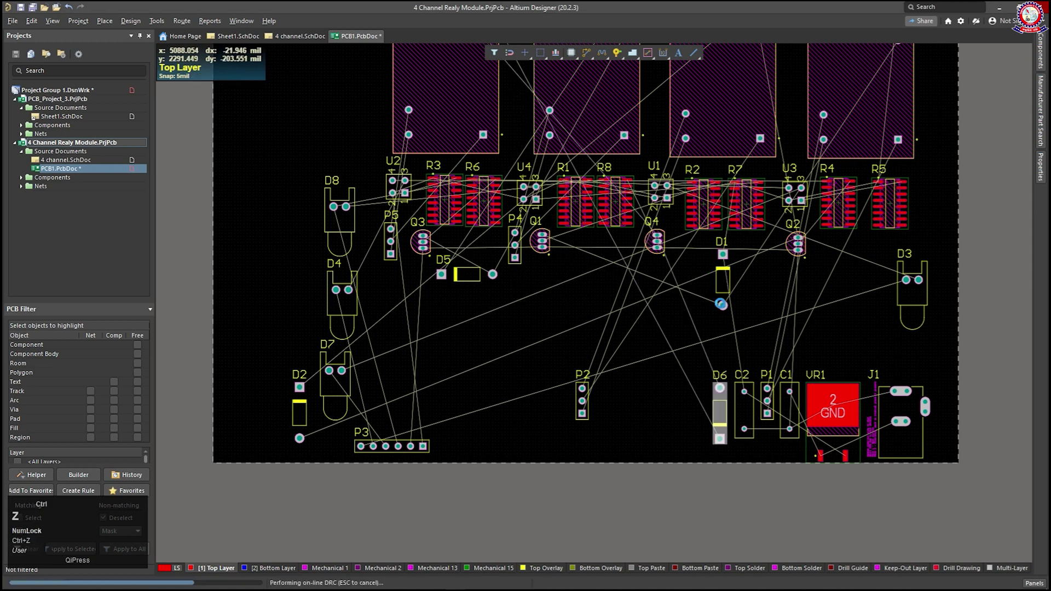
pyautogui.hotkey('ctrl', 'z')
pyautogui.click(595, 375)
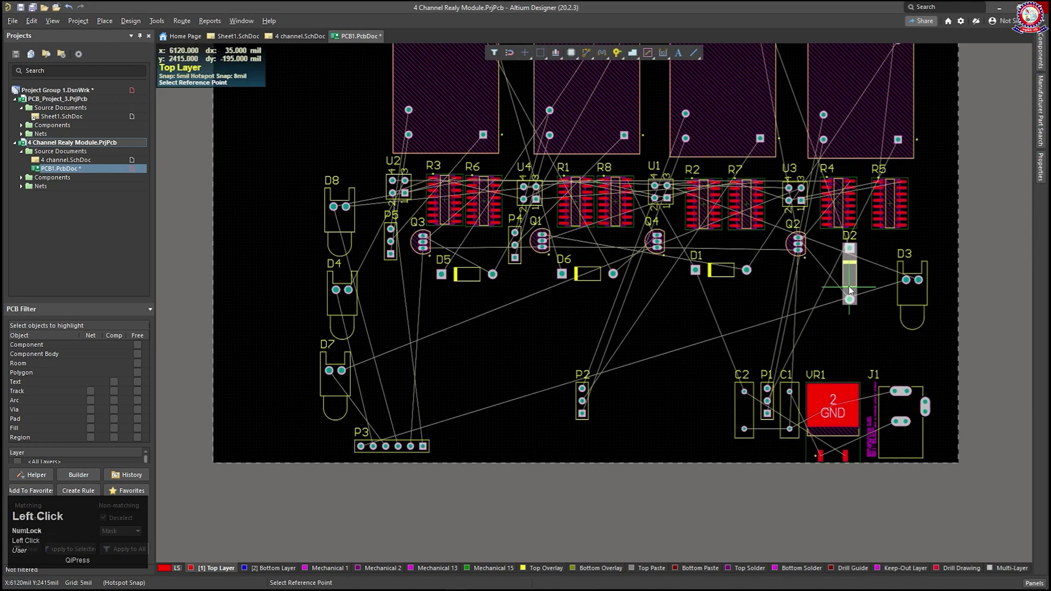
# - Move D8, D4 and D7 into the diode row, shift P3, and rotate VR1 into place near P3
pyautogui.moveTo(339, 208); pyautogui.dragTo(531, 290)
pyautogui.moveTo(392, 448); pyautogui.dragTo(446, 390)
pyautogui.moveTo(832, 410); pyautogui.dragTo(399, 300)
pyautogui.moveTo(467, 274); pyautogui.dragTo(358, 237)
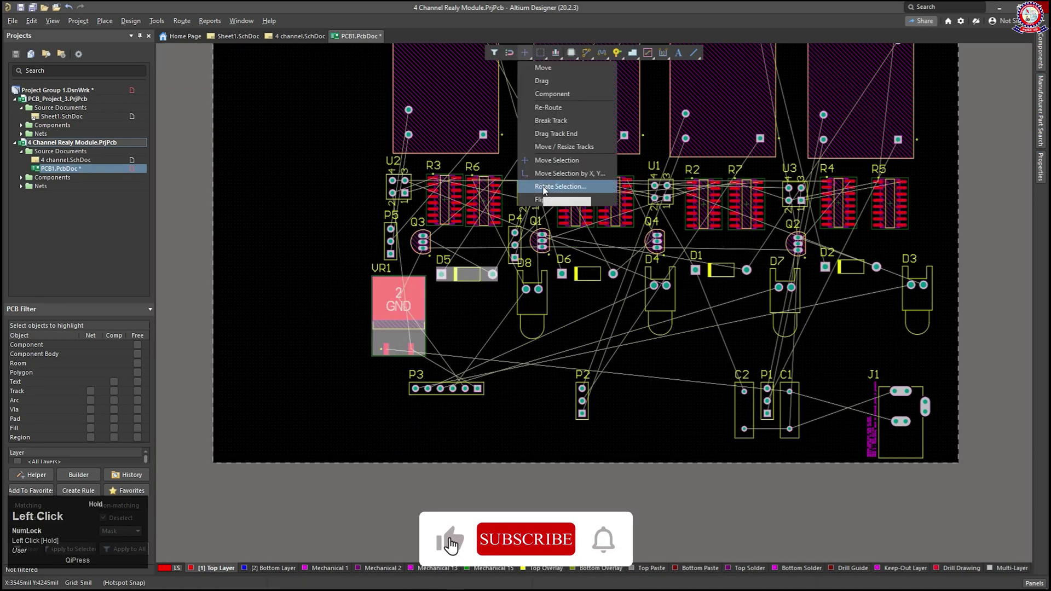
pyautogui.press('space')
pyautogui.moveTo(399, 305); pyautogui.dragTo(413, 320)
pyautogui.moveTo(358, 237); pyautogui.dragTo(471, 276)
pyautogui.press('space')
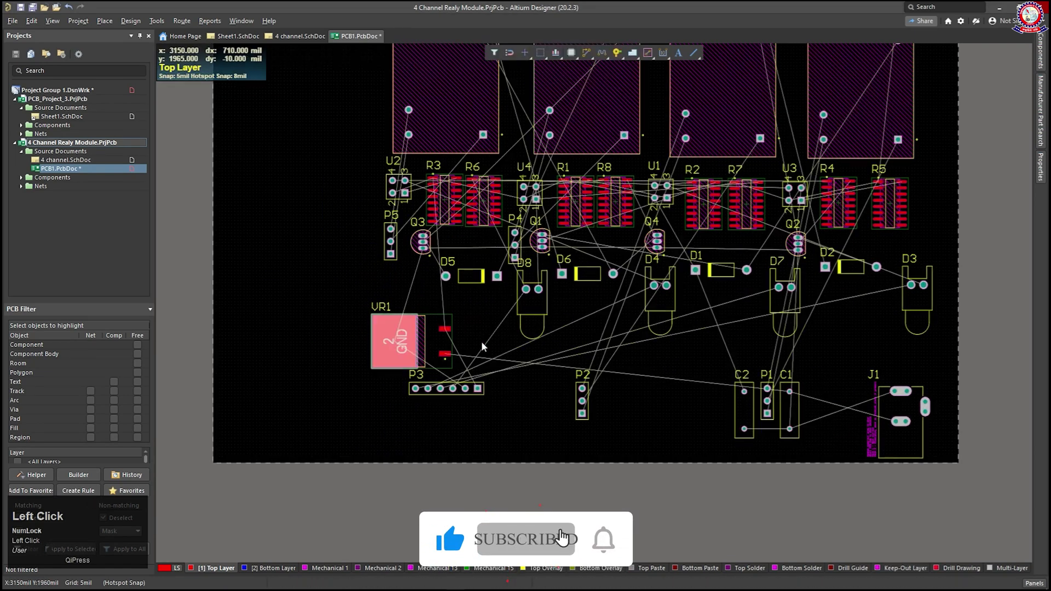
# - Pack C2, J1, C1, P2, P1, P3 and D3 up beside the component rows and nudge D7 right
pyautogui.moveTo(750, 397); pyautogui.dragTo(844, 322)
pyautogui.moveTo(900, 416); pyautogui.dragTo(905, 377)
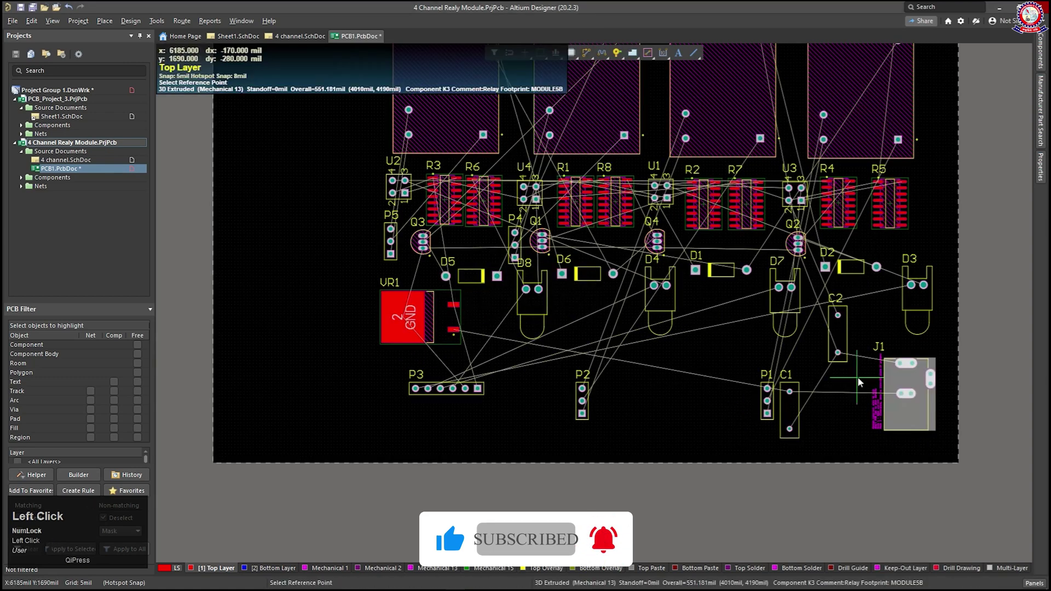
pyautogui.moveTo(791, 415); pyautogui.dragTo(717, 342)
pyautogui.moveTo(582, 399); pyautogui.dragTo(635, 252)
pyautogui.moveTo(767, 400); pyautogui.dragTo(766, 253)
pyautogui.moveTo(778, 287); pyautogui.dragTo(790, 286)
pyautogui.moveTo(446, 388); pyautogui.dragTo(610, 359)
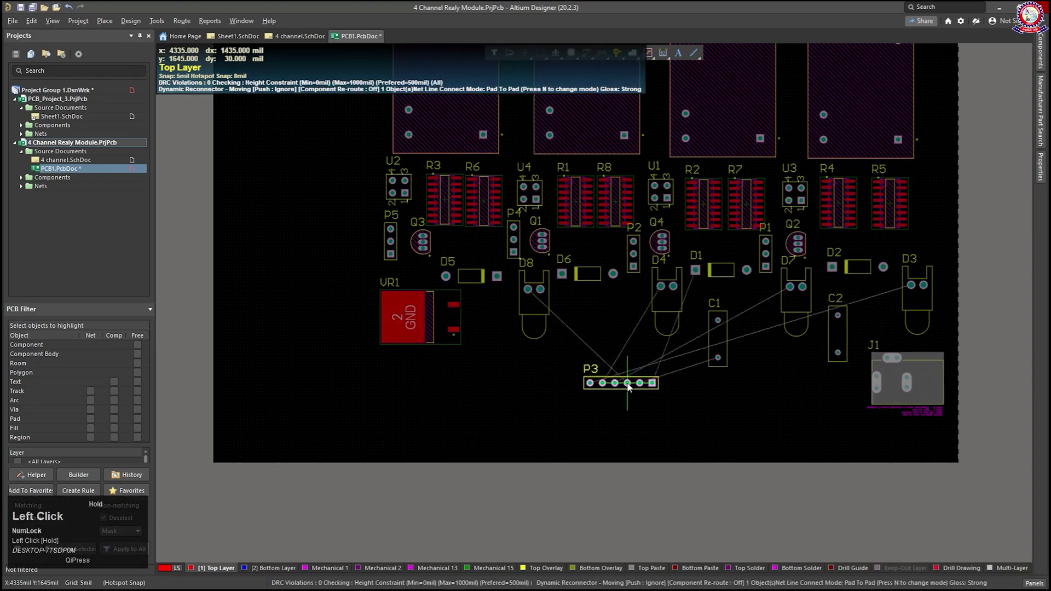
pyautogui.moveTo(916, 284); pyautogui.dragTo(926, 262)
pyautogui.moveTo(607, 358)
pyautogui.mouseDown()
pyautogui.moveTo(602, 427)
pyautogui.moveTo(601, 352)
pyautogui.mouseUp()
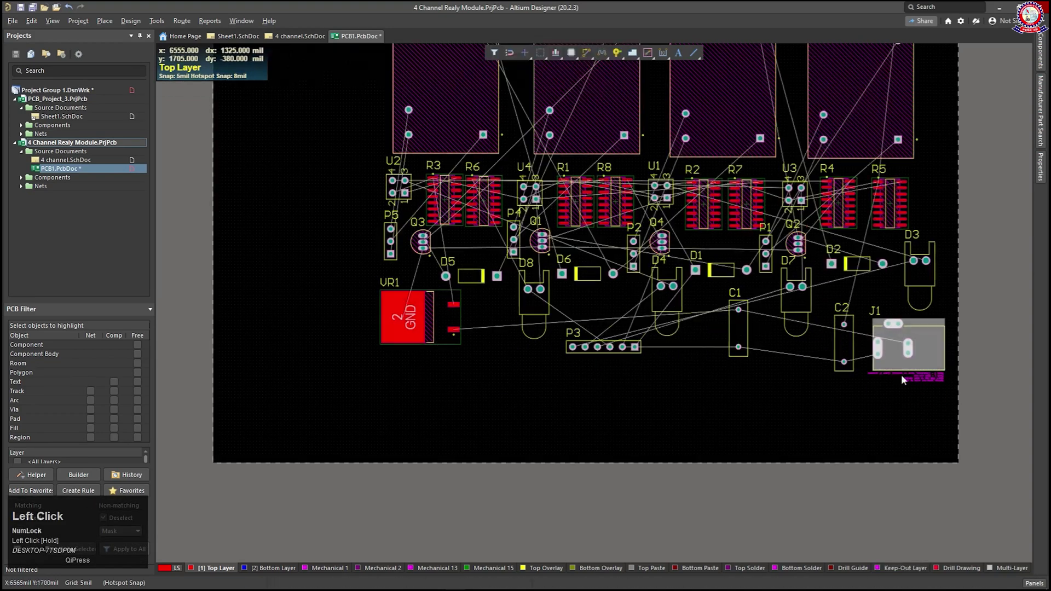
pyautogui.moveTo(906, 378); pyautogui.dragTo(908, 345)
# - Settle relay K3 into place, then switch to the 4 channel.SchDoc schematic
pyautogui.click(534, 368)
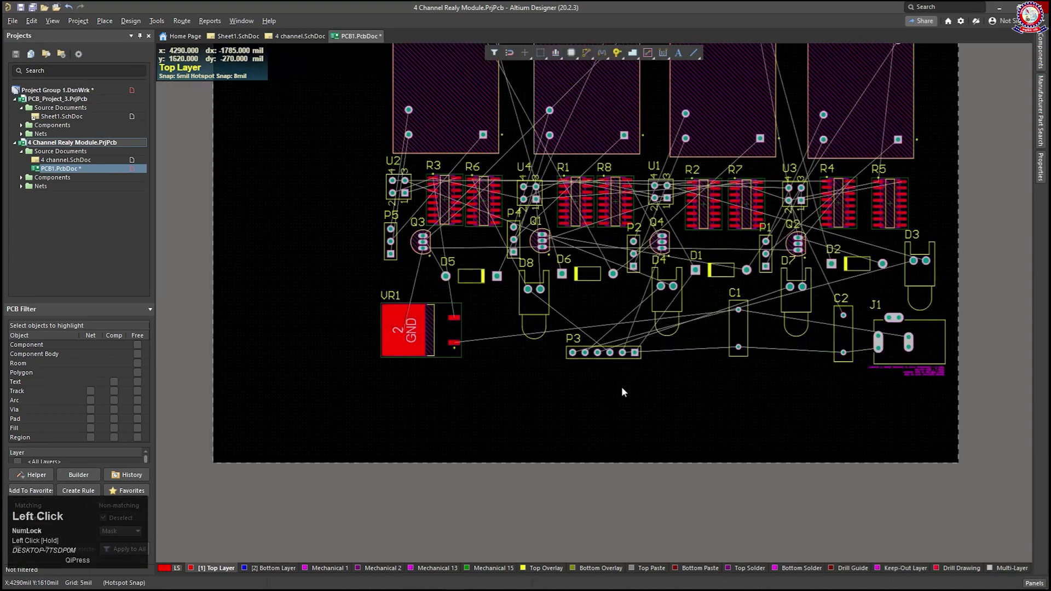
pyautogui.scroll(4, 621, 387)
pyautogui.moveTo(586, 241); pyautogui.dragTo(583, 241)
pyautogui.scroll(-5, 798, 279)
pyautogui.scroll(3, 797, 291)
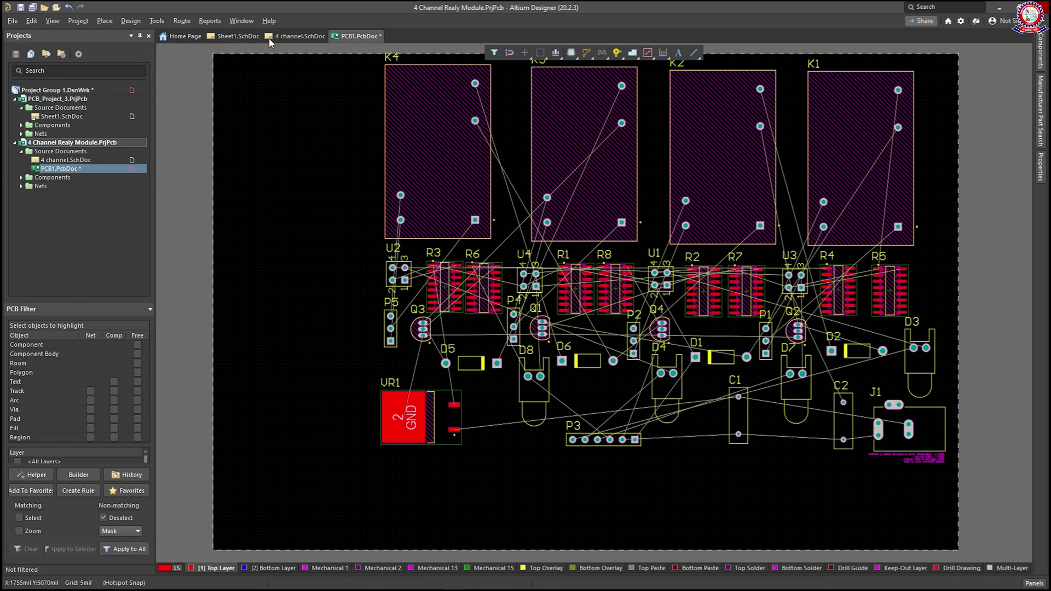
pyautogui.click(300, 36)
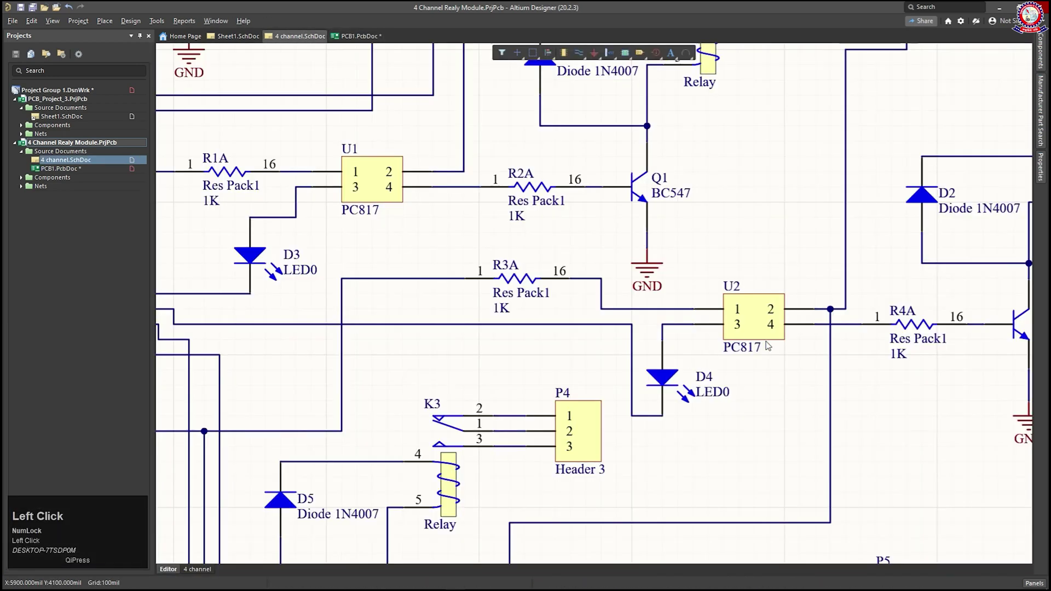
# - Open header P4's properties and view its pin list
pyautogui.scroll(-1, 748, 345)
pyautogui.keyDown('ctrl'); pyautogui.scroll(-3, 573, 348); pyautogui.keyUp('ctrl')
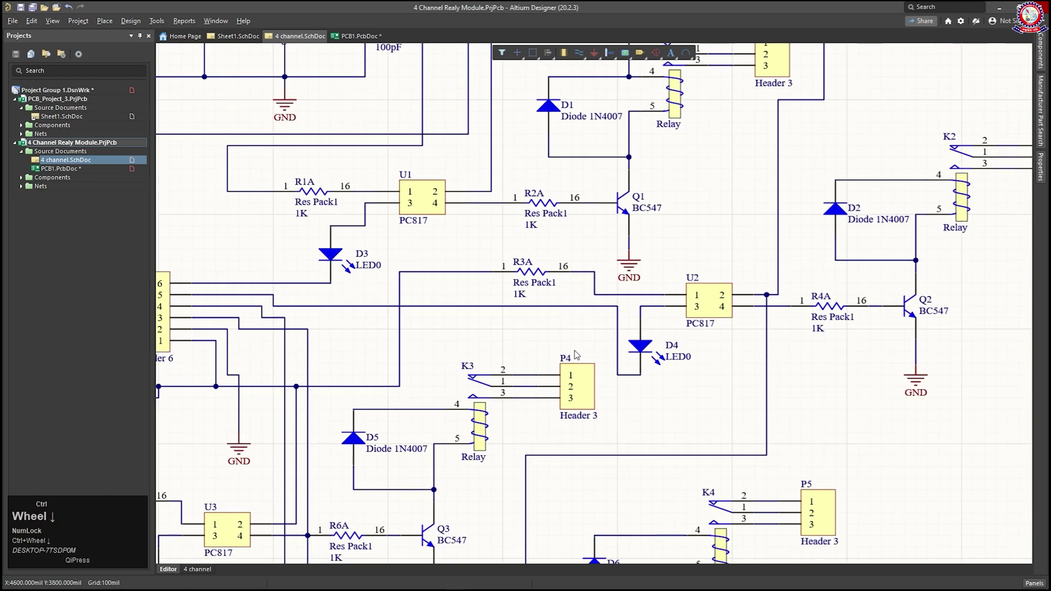
pyautogui.doubleClick(580, 377)
pyautogui.scroll(-2, 900, 393)
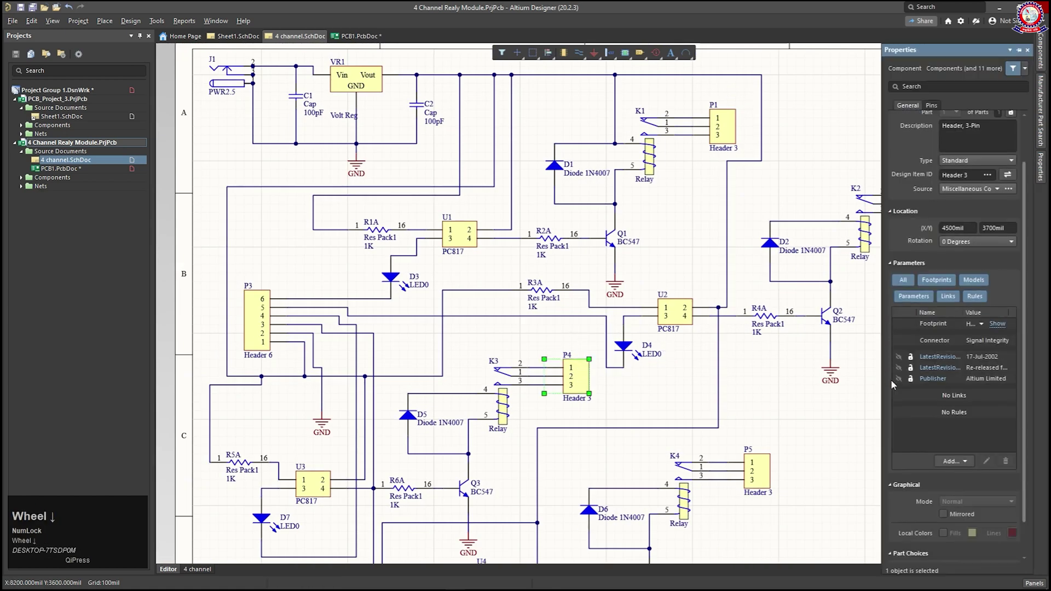
pyautogui.scroll(1, 900, 393)
pyautogui.scroll(1, 900, 393)
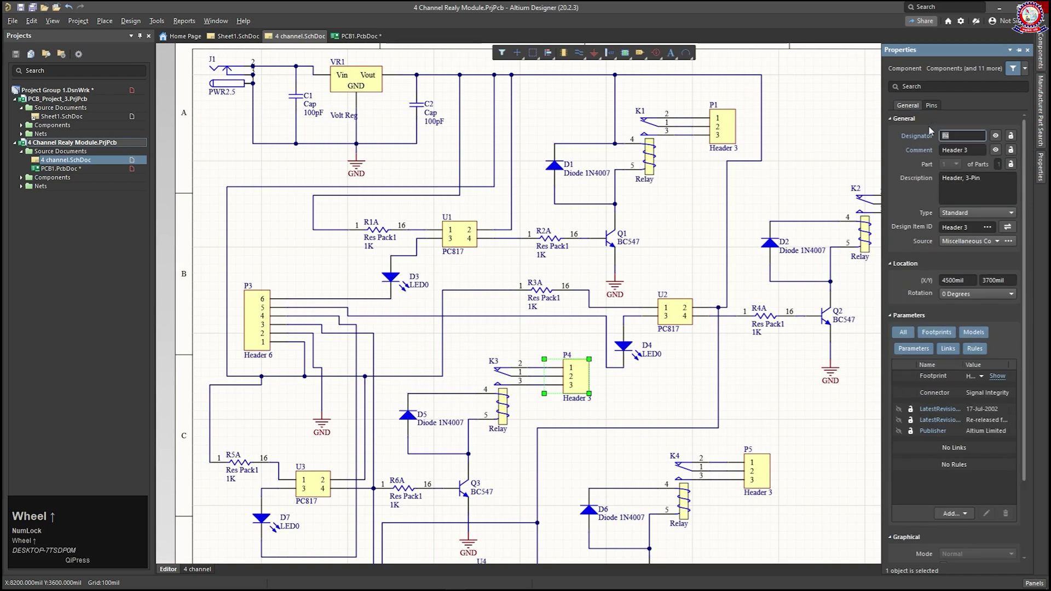
pyautogui.click(932, 106)
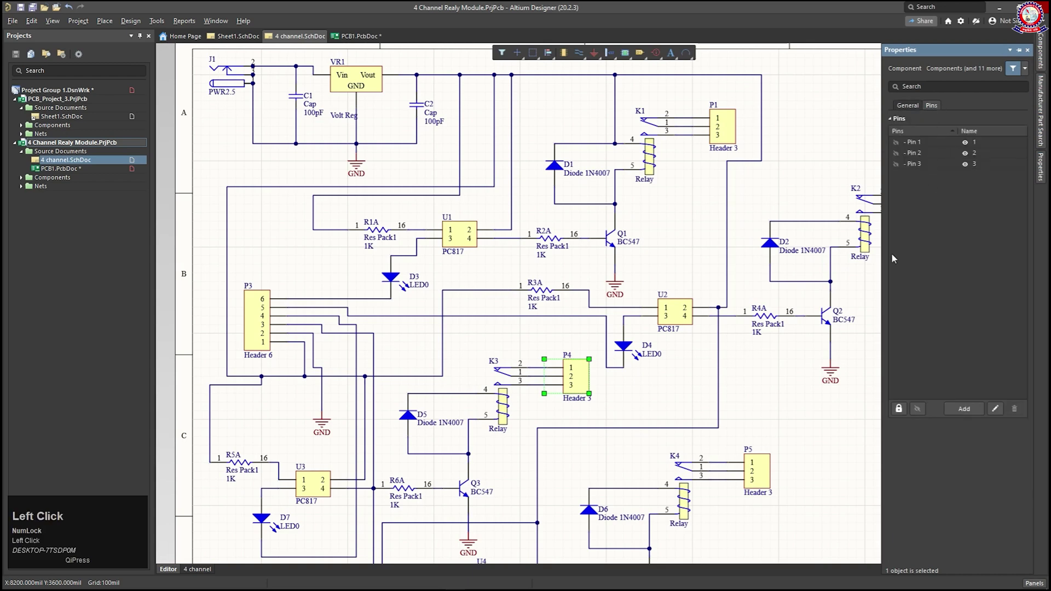
# - Inspect optocoupler U2, header P3's six pins and diode D2's pins, then deselect D2
pyautogui.click(673, 318)
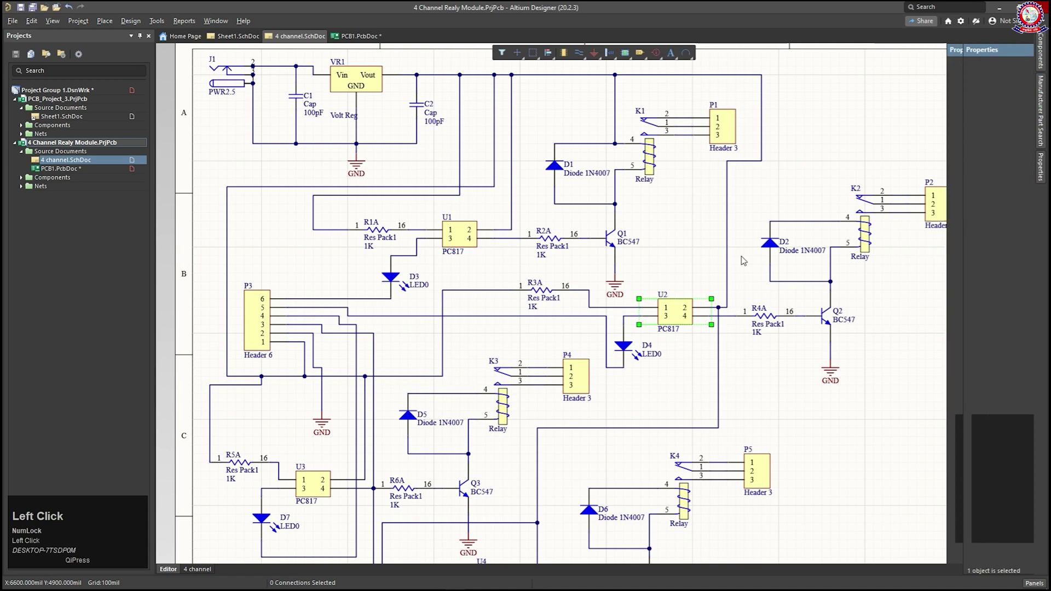
pyautogui.click(254, 316)
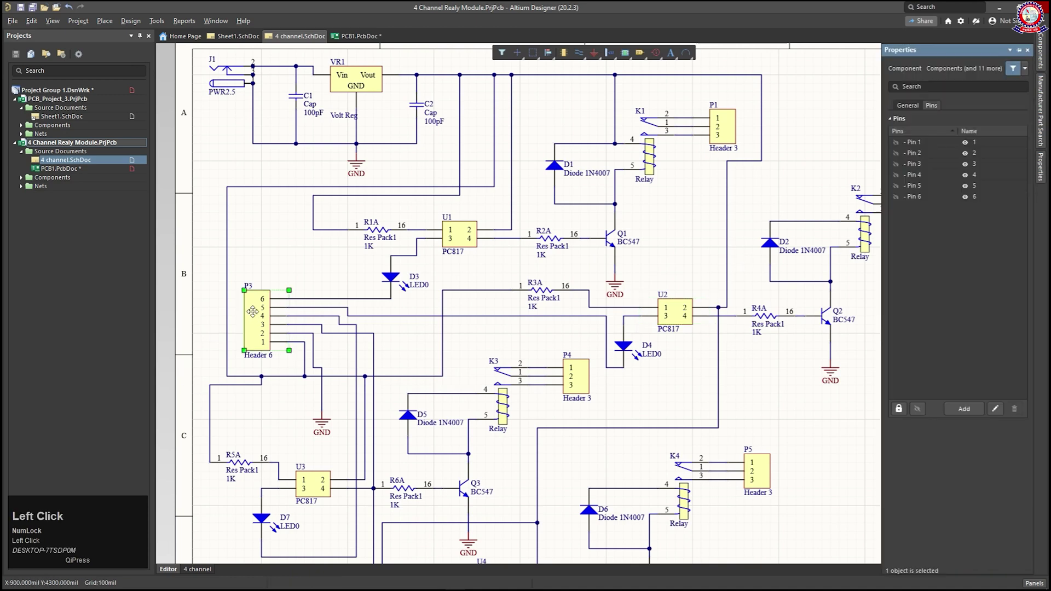
pyautogui.click(383, 123)
pyautogui.click(769, 244)
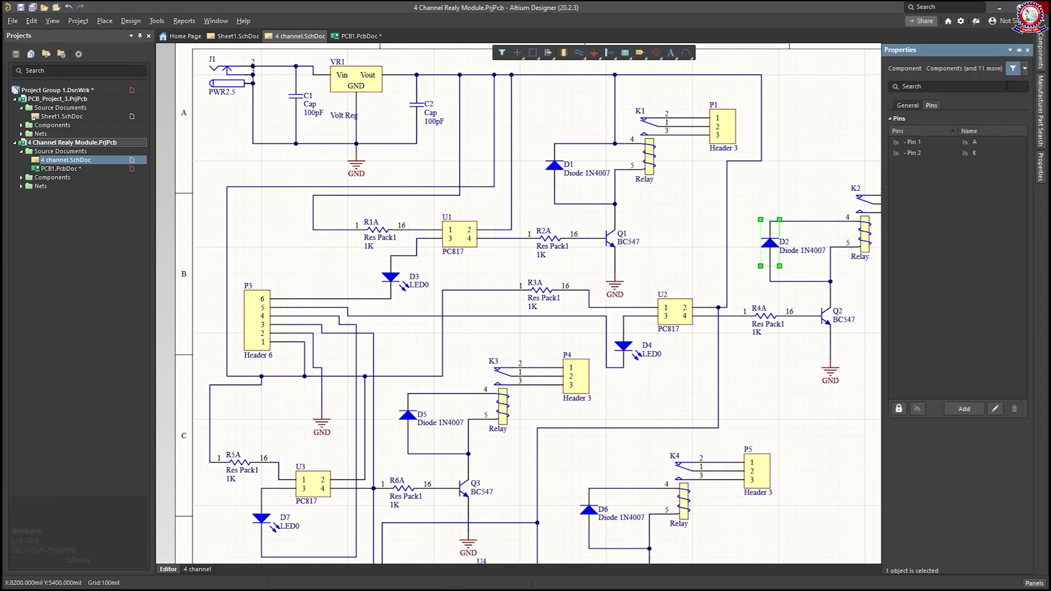
pyautogui.scroll(-1, 973, 370)
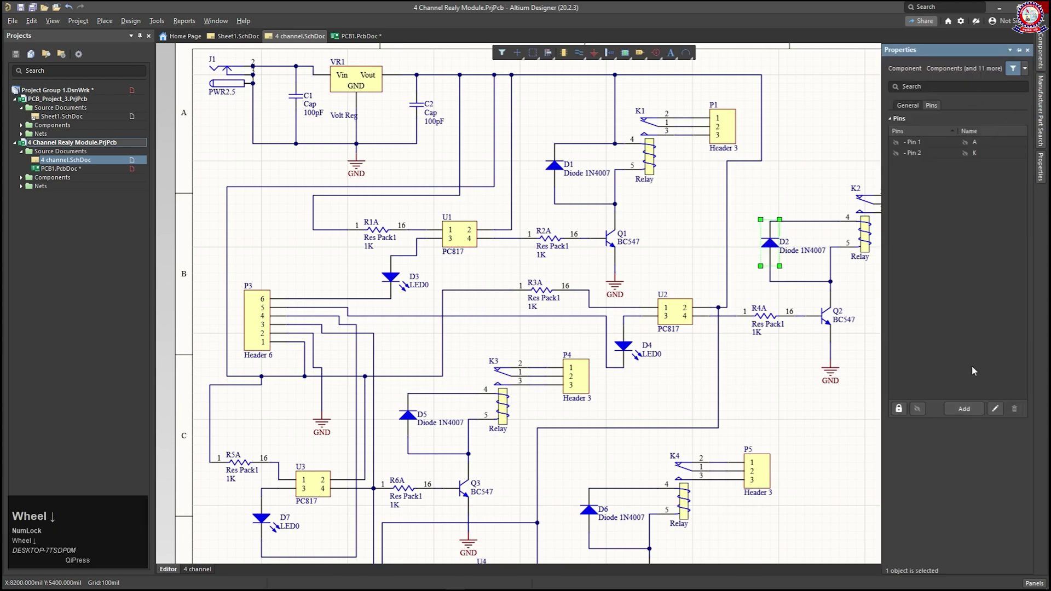
pyautogui.click(682, 223)
# - Preview the Cap, Cap Feed, Cap Semi and Cap Var parts, then return to PCB1.PcbDoc
pyautogui.click(1042, 53)
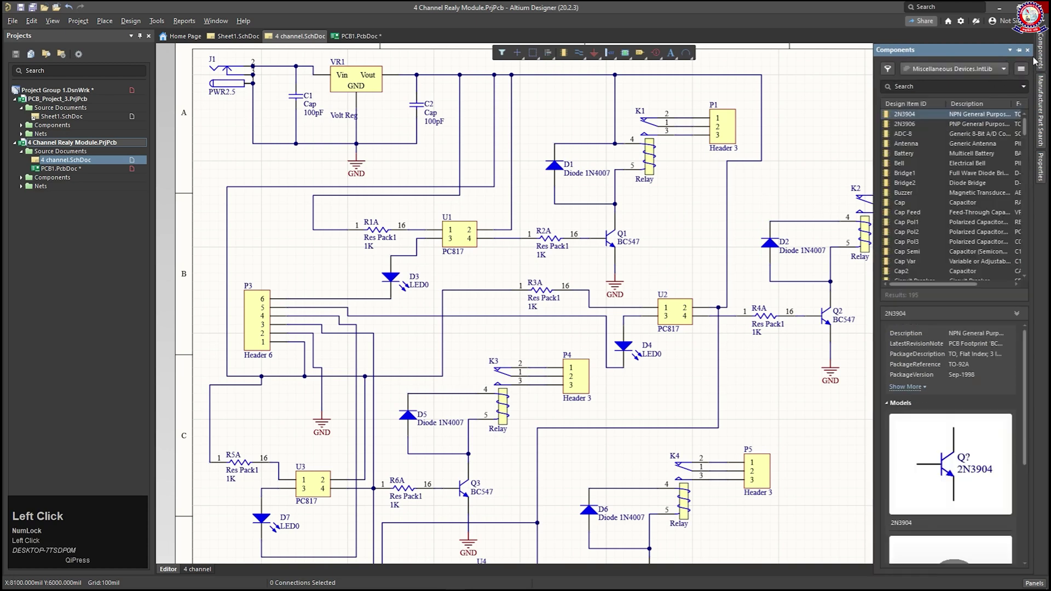
pyautogui.scroll(-3, 922, 469)
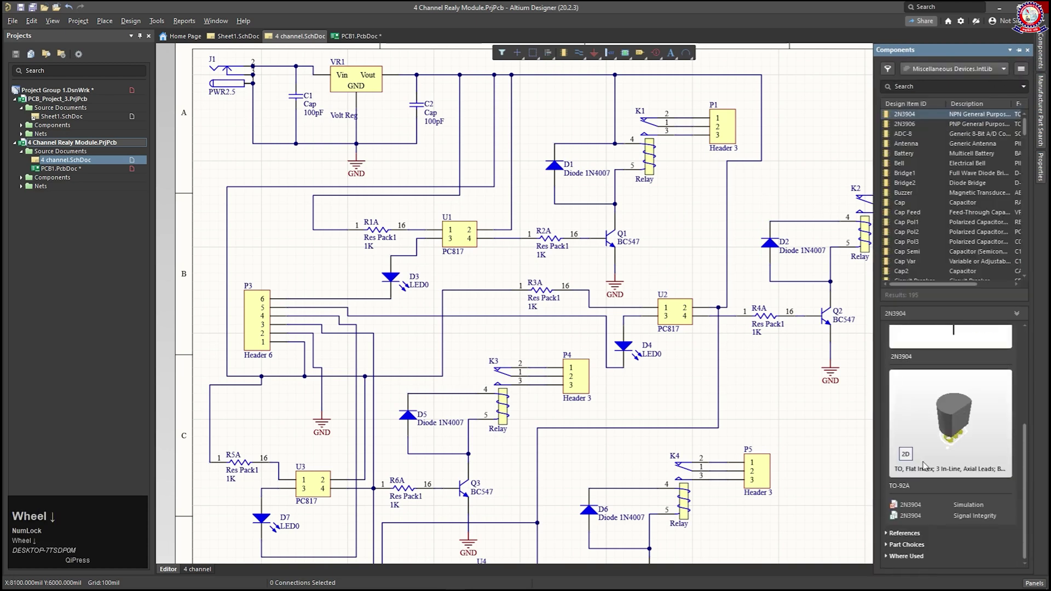
pyautogui.click(901, 204)
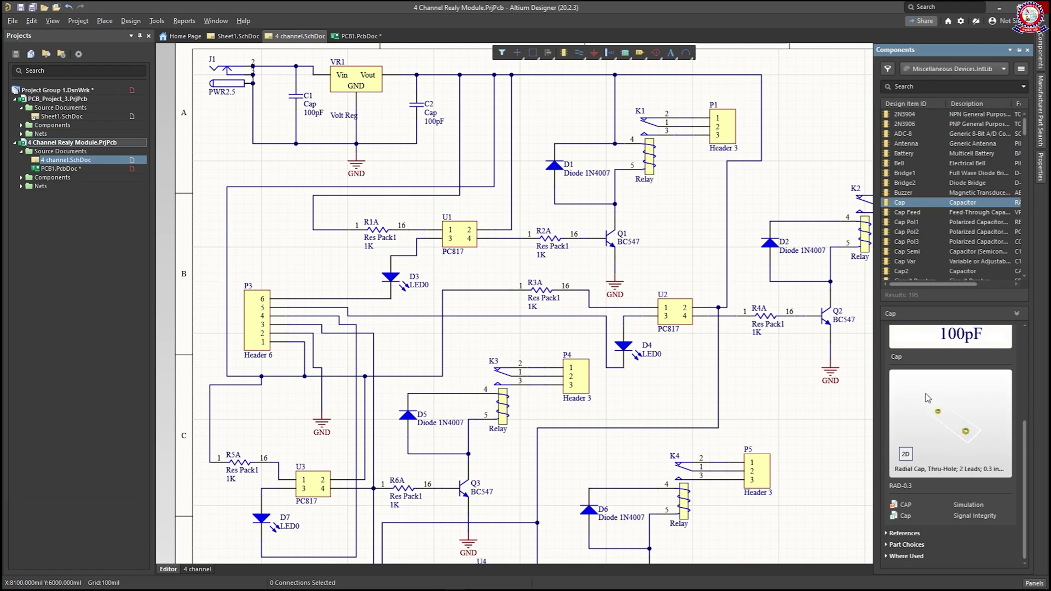
pyautogui.scroll(-1, 966, 430)
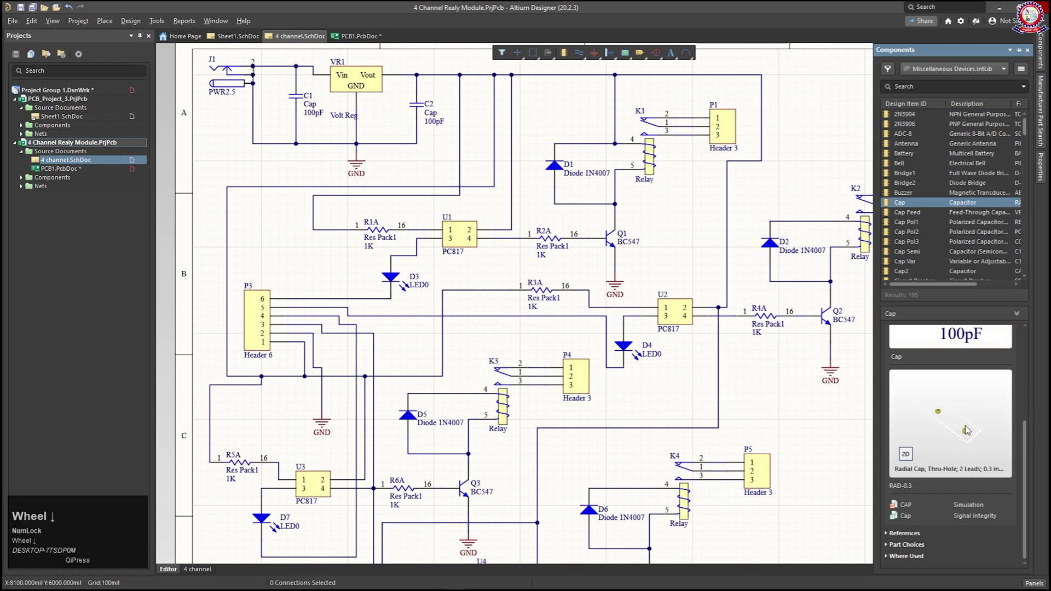
pyautogui.click(910, 214)
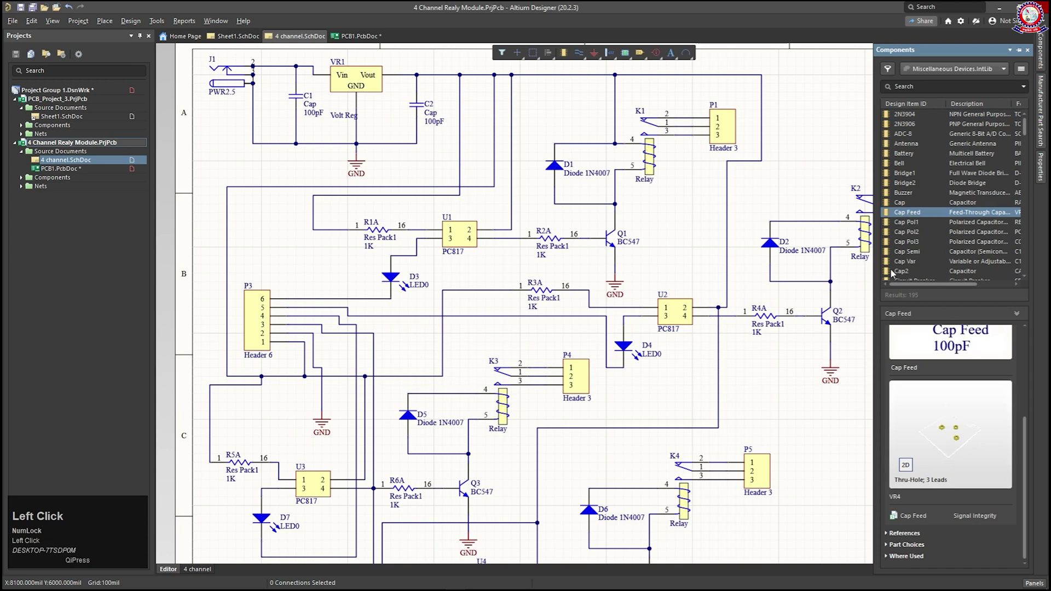
pyautogui.click(901, 254)
pyautogui.scroll(-2, 930, 229)
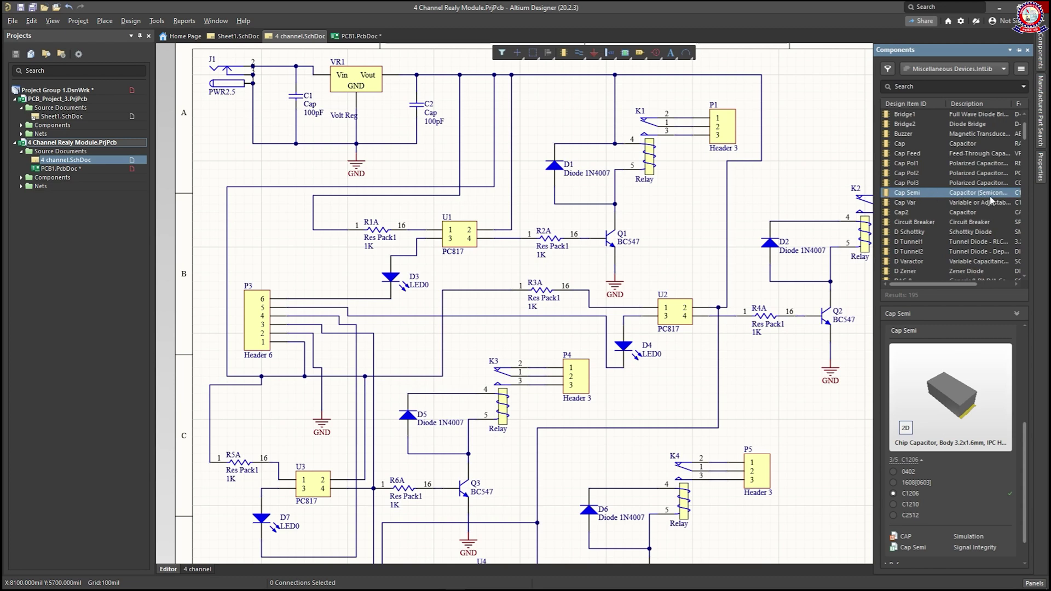
pyautogui.click(955, 203)
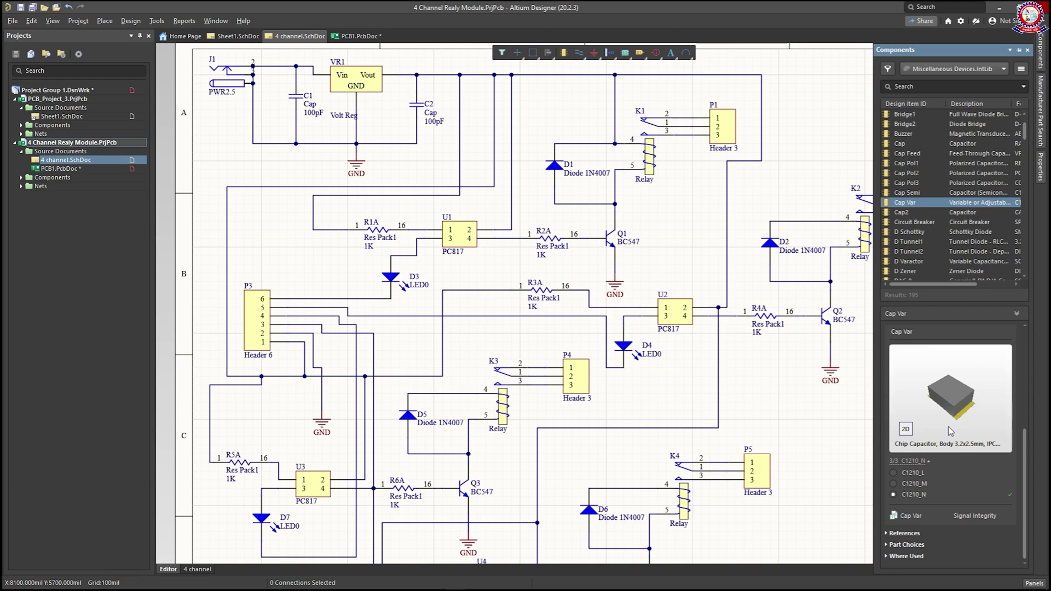
pyautogui.click(357, 36)
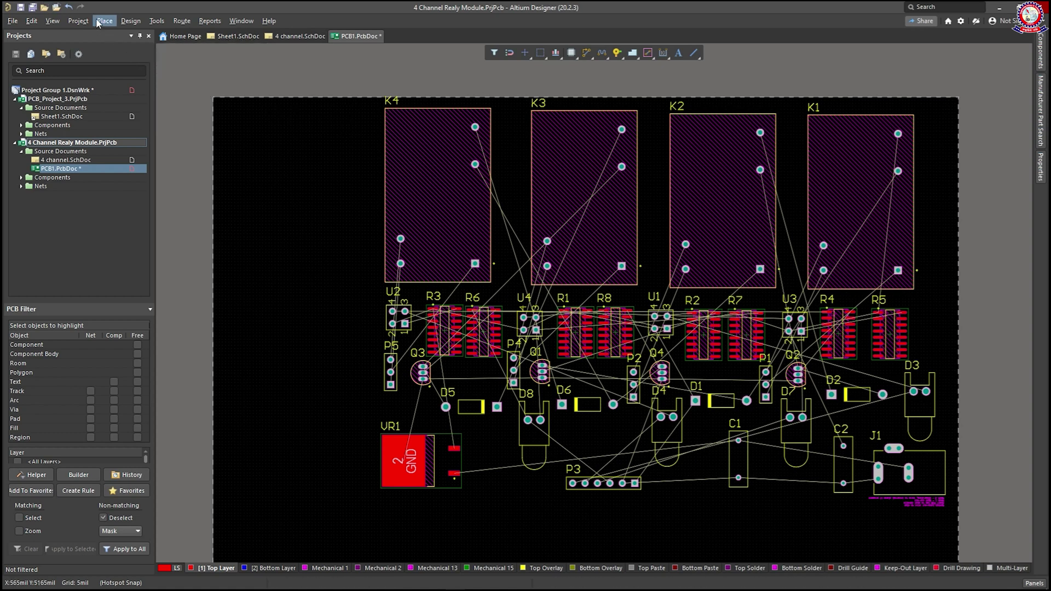
# - Switch the board to Board Planning Mode and start Redefine Board Shape
pyautogui.click(52, 21)
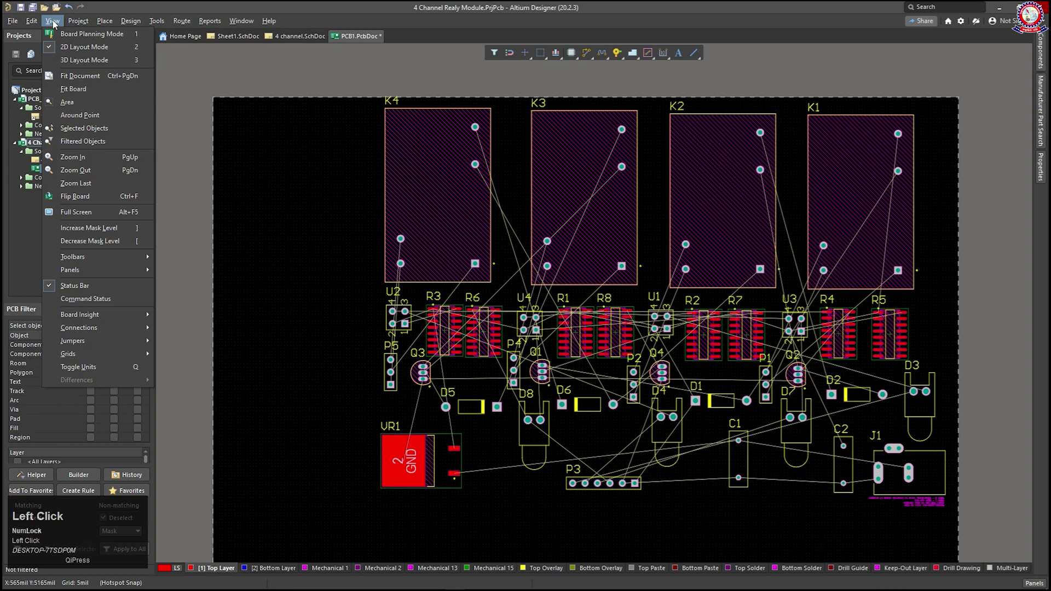
pyautogui.click(108, 35)
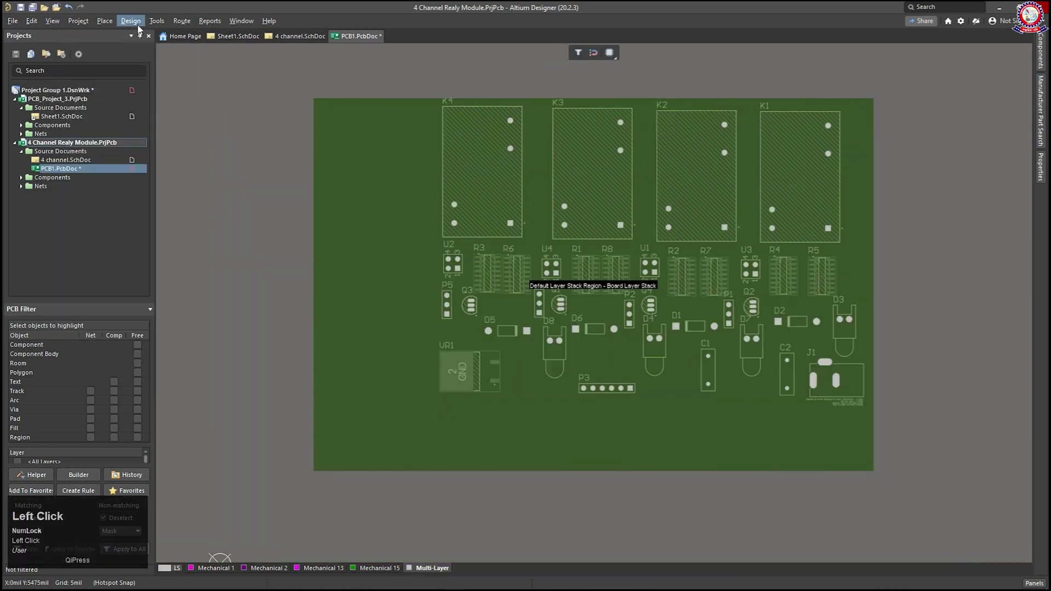
pyautogui.click(137, 23)
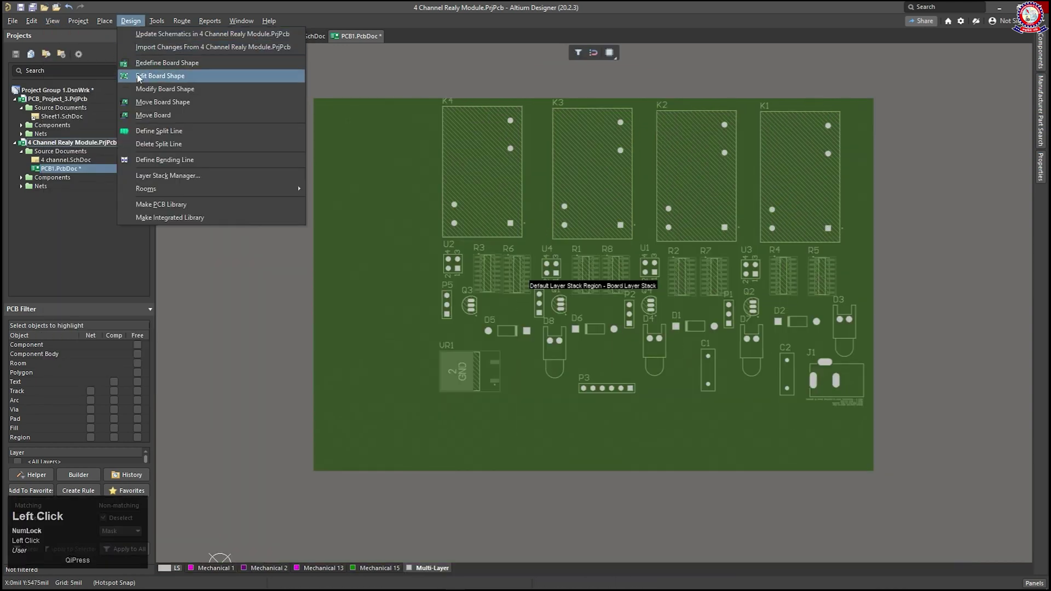
pyautogui.click(174, 65)
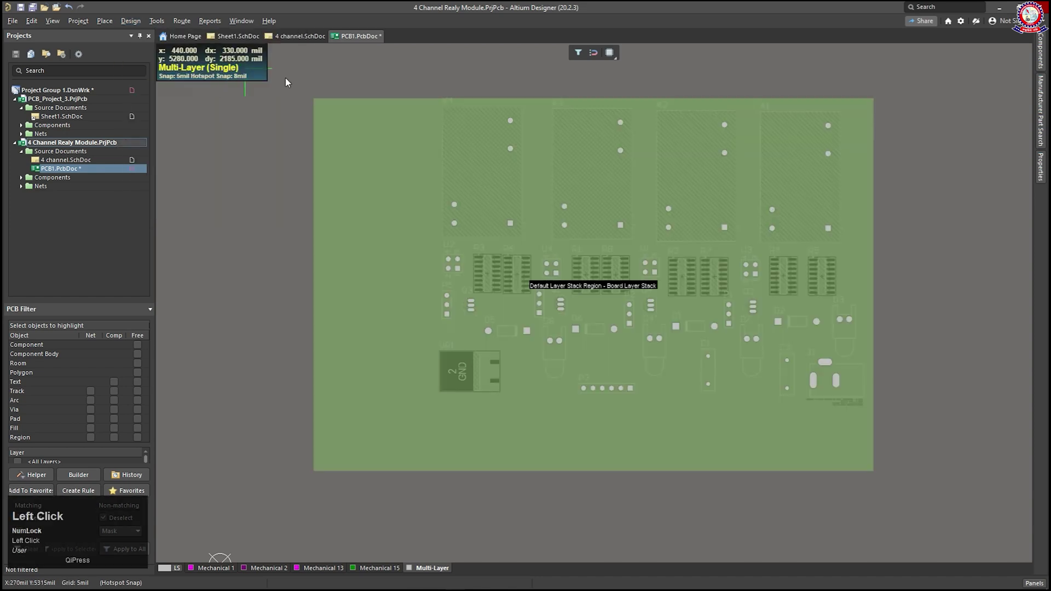
# - Place two outline vertices, undo, and cancel, keeping the rectangular board shape
pyautogui.click(434, 96)
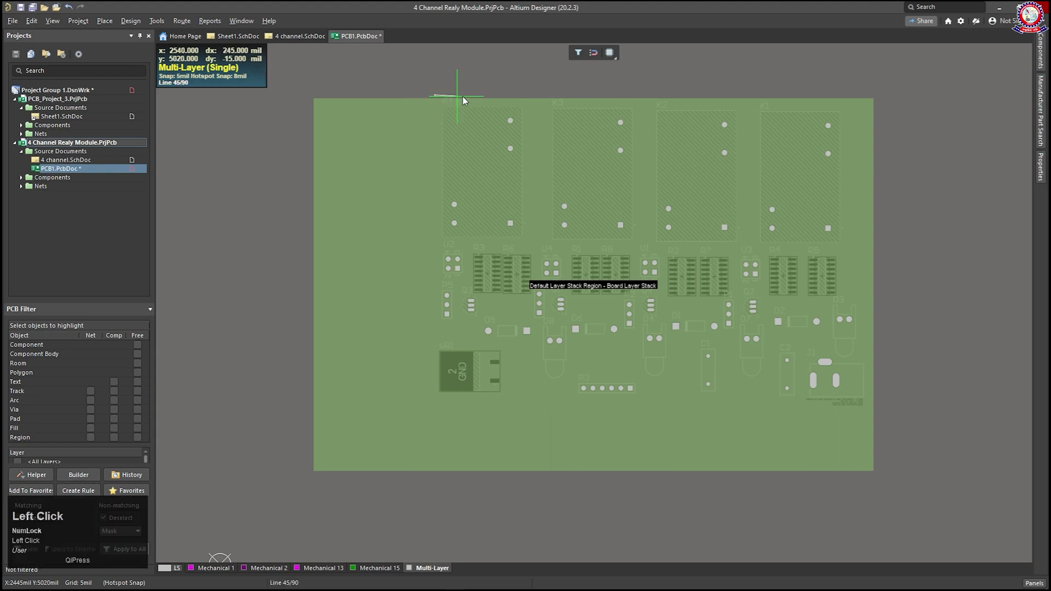
pyautogui.click(848, 96)
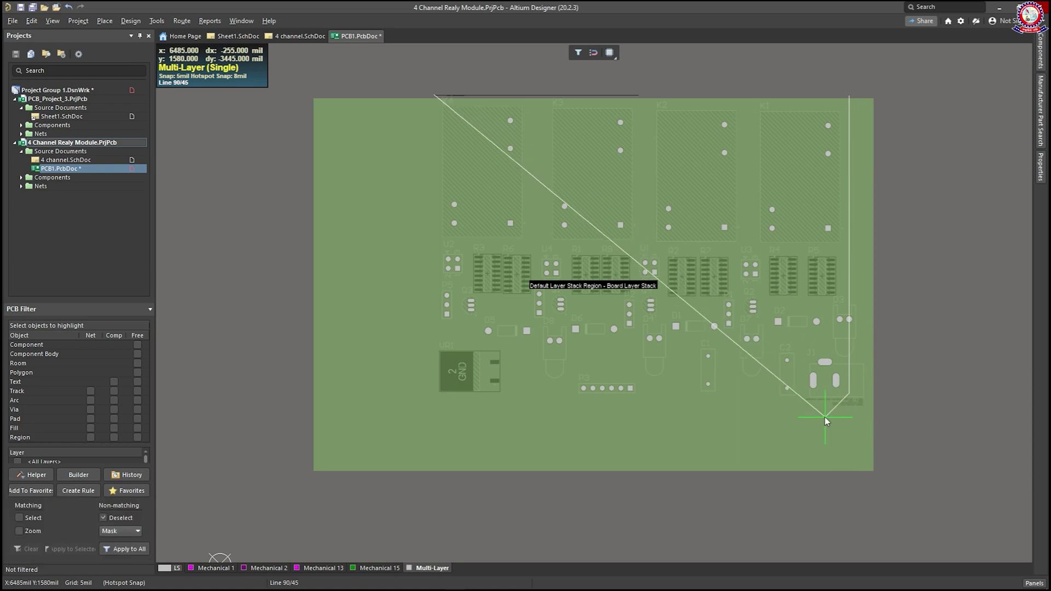
pyautogui.hotkey('ctrl', 'z')
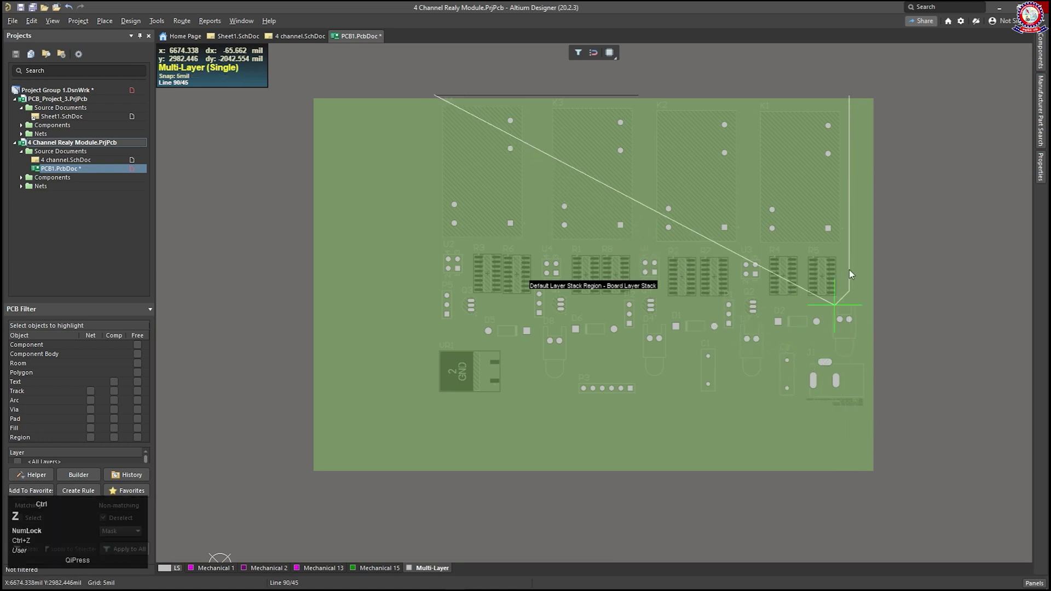
pyautogui.rightClick(656, 176)
pyautogui.rightClick(672, 176)
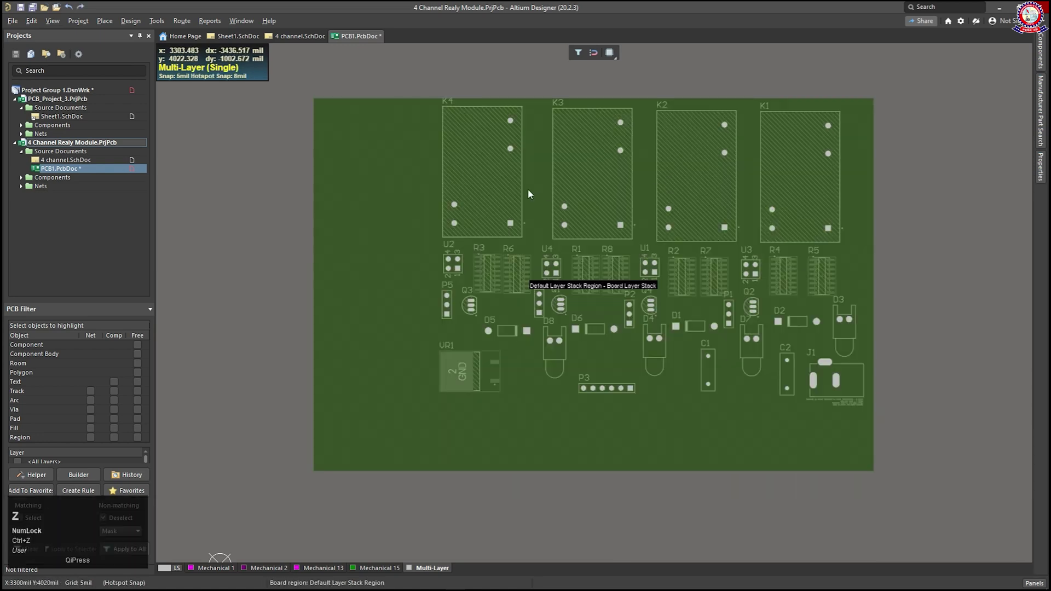
pyautogui.click(135, 22)
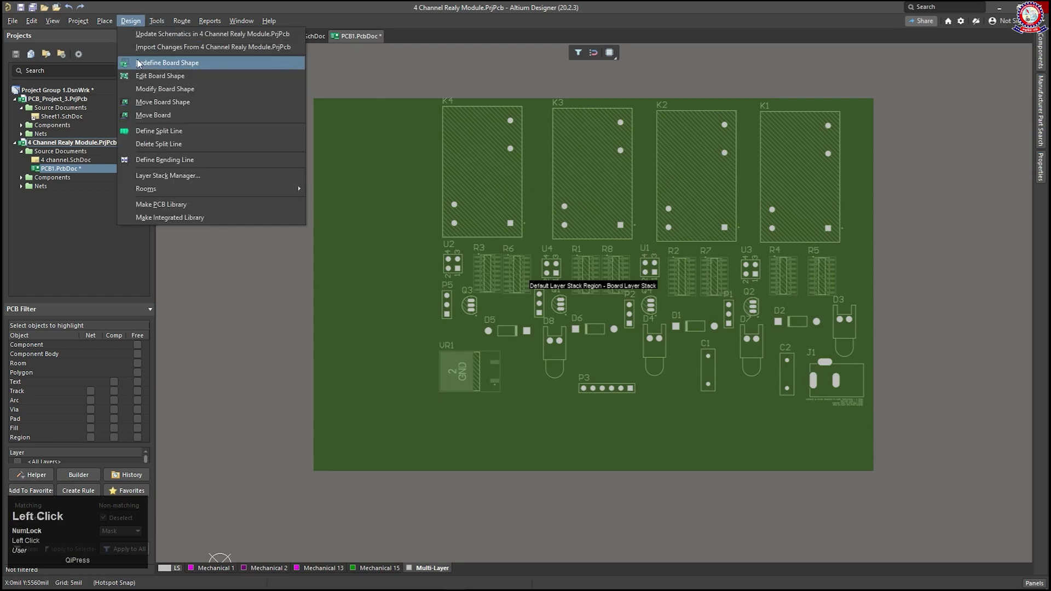
# - Redraw the board outline around the footprints with chamfered top-right and bottom-left corners
pyautogui.click(164, 64)
pyautogui.click(427, 93)
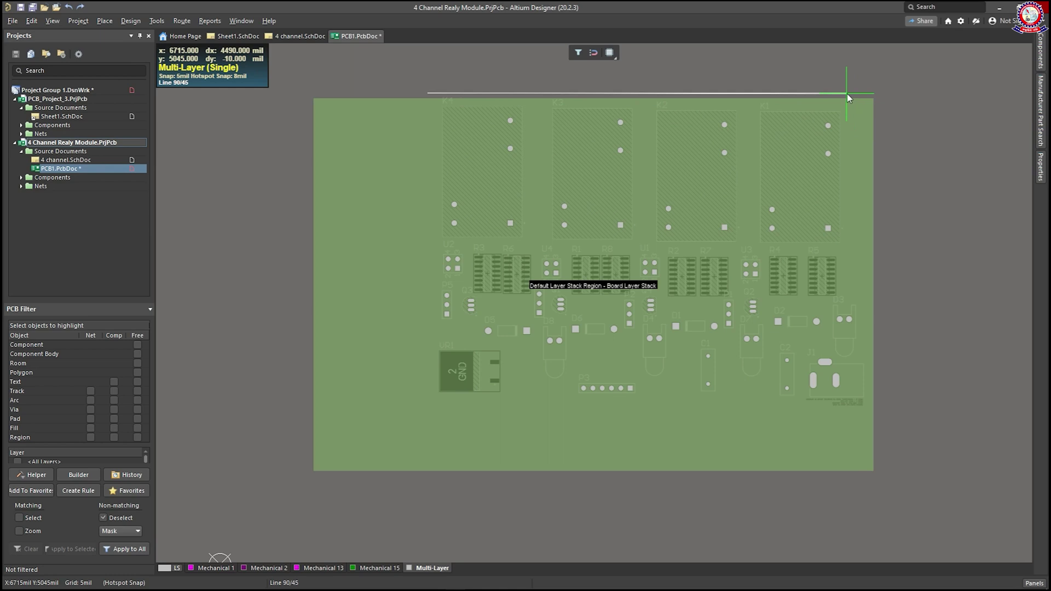
pyautogui.click(869, 116)
pyautogui.click(869, 416)
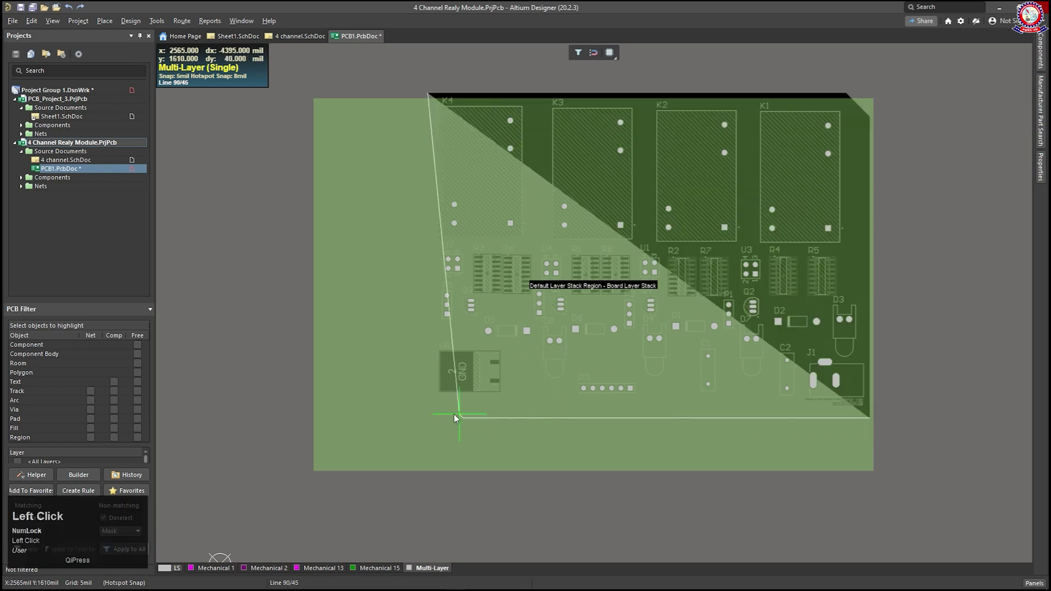
pyautogui.keyDown('alt'); pyautogui.click(431, 392); pyautogui.keyUp('alt')
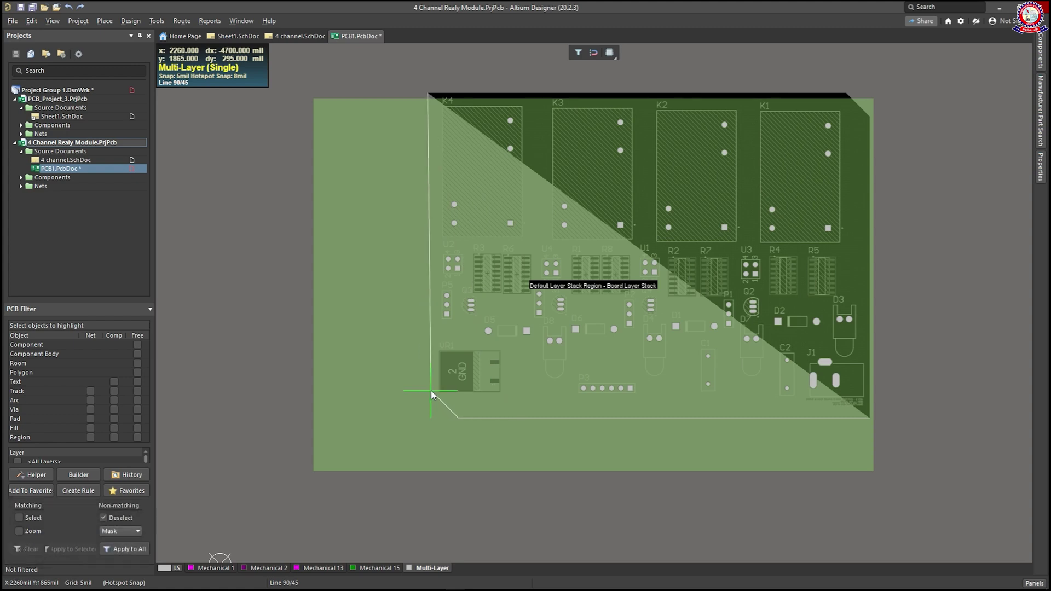
pyautogui.click(432, 390)
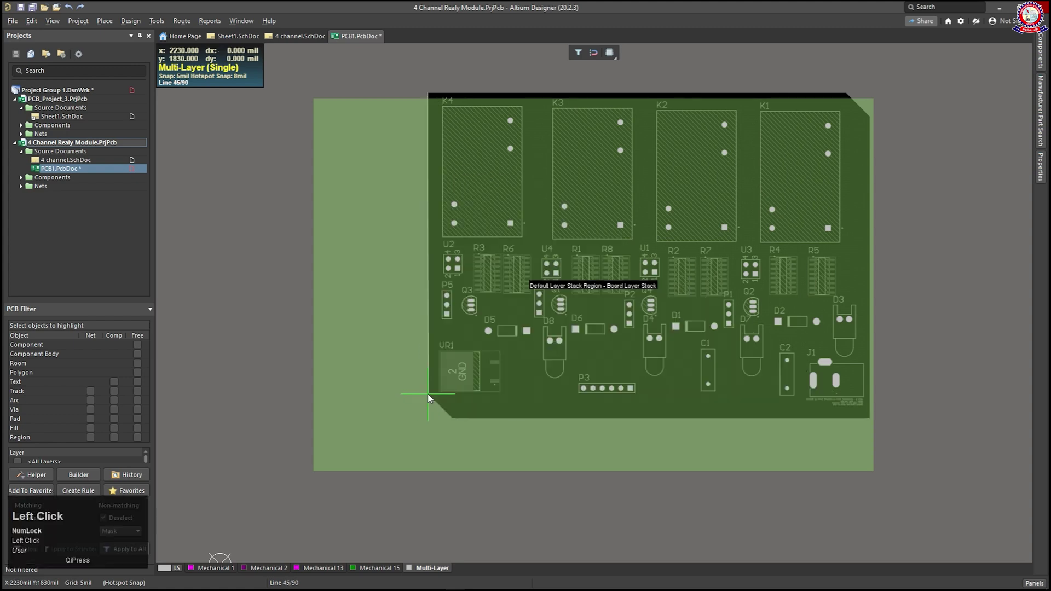
pyautogui.rightClick(376, 392)
pyautogui.keyDown('ctrl'); pyautogui.scroll(-3, 678, 280); pyautogui.keyUp('ctrl')
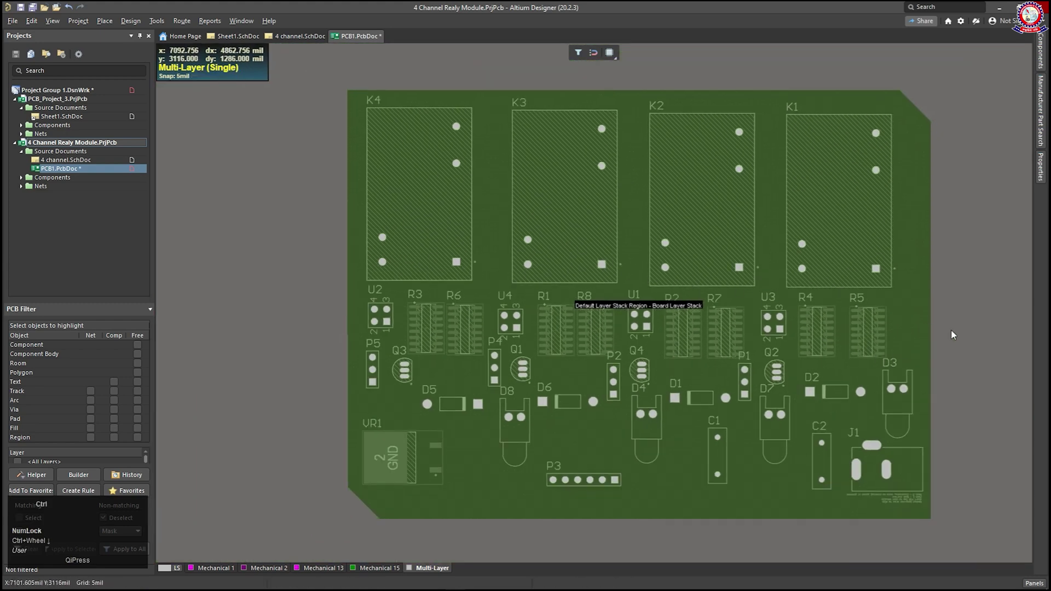
pyautogui.keyDown('ctrl'); pyautogui.scroll(1, 953, 330); pyautogui.keyUp('ctrl')
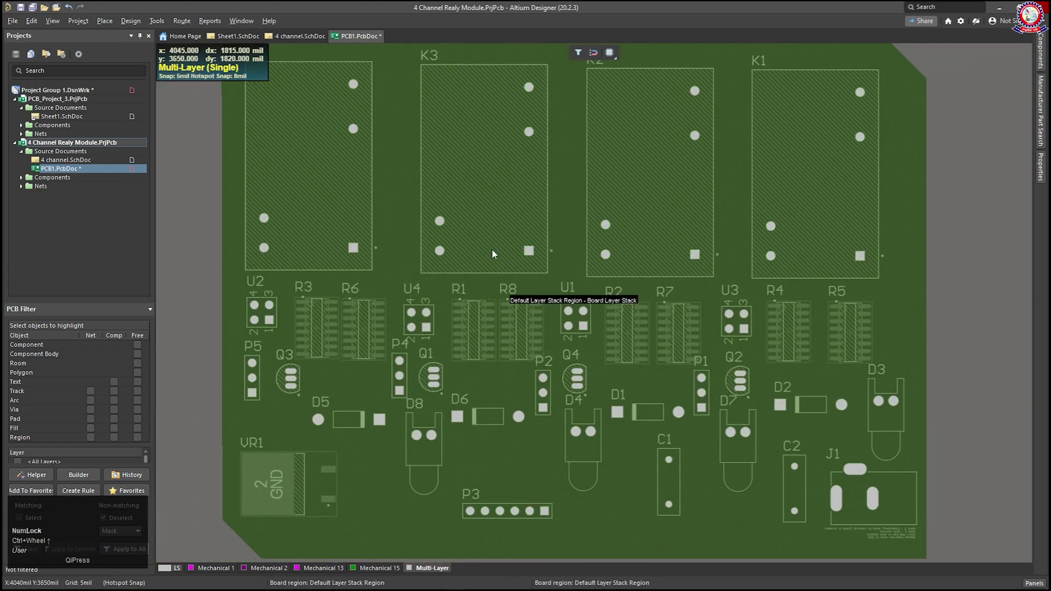
# - Return the reshaped board to the 2D layout view and open the Route menu
pyautogui.click(52, 21)
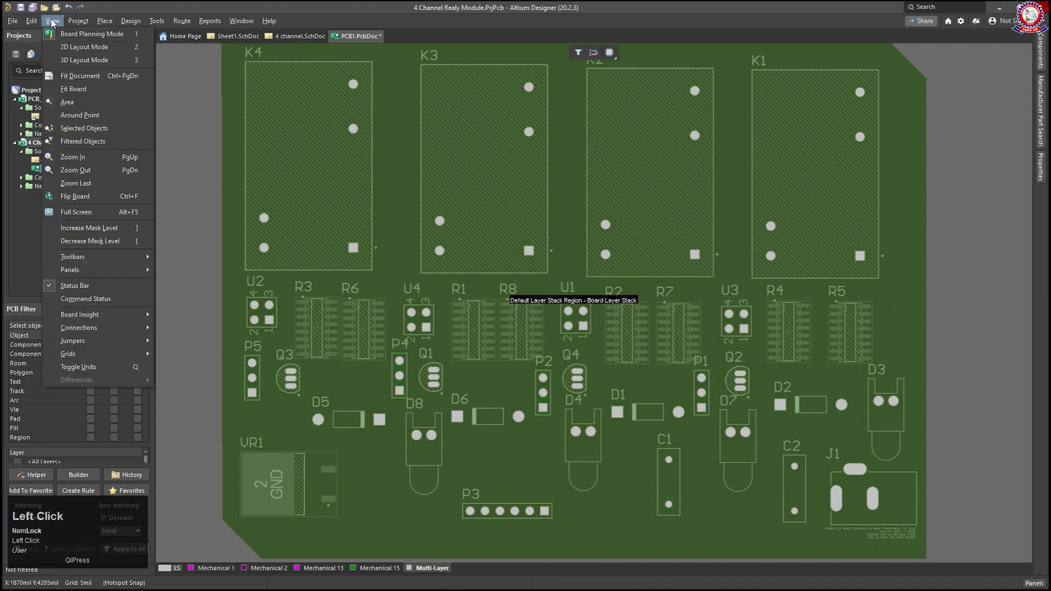
pyautogui.click(60, 47)
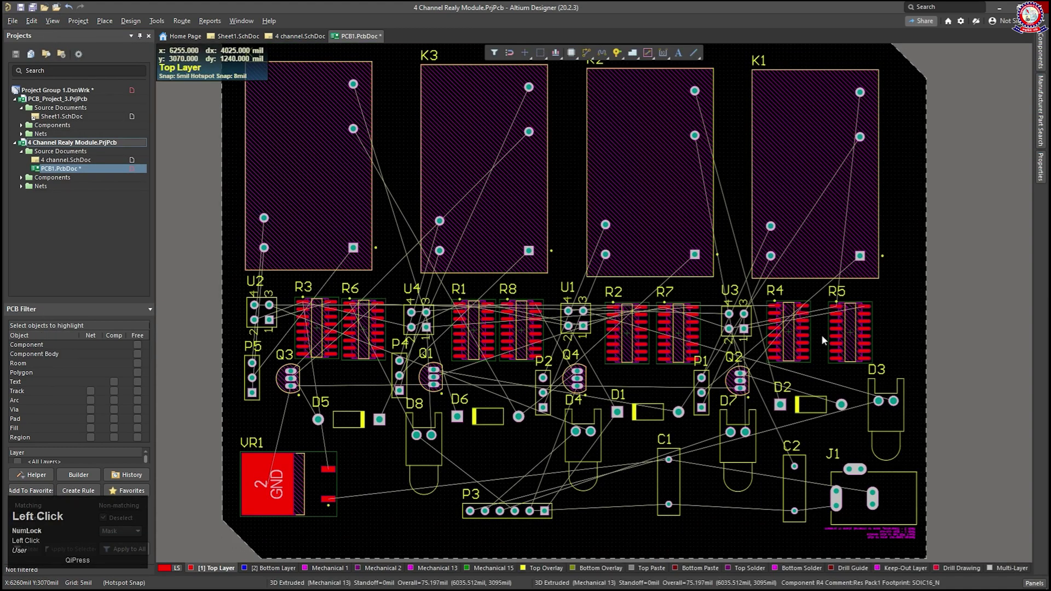
pyautogui.scroll(-2, 820, 334)
pyautogui.keyDown('ctrl'); pyautogui.scroll(-3, 821, 334); pyautogui.keyUp('ctrl')
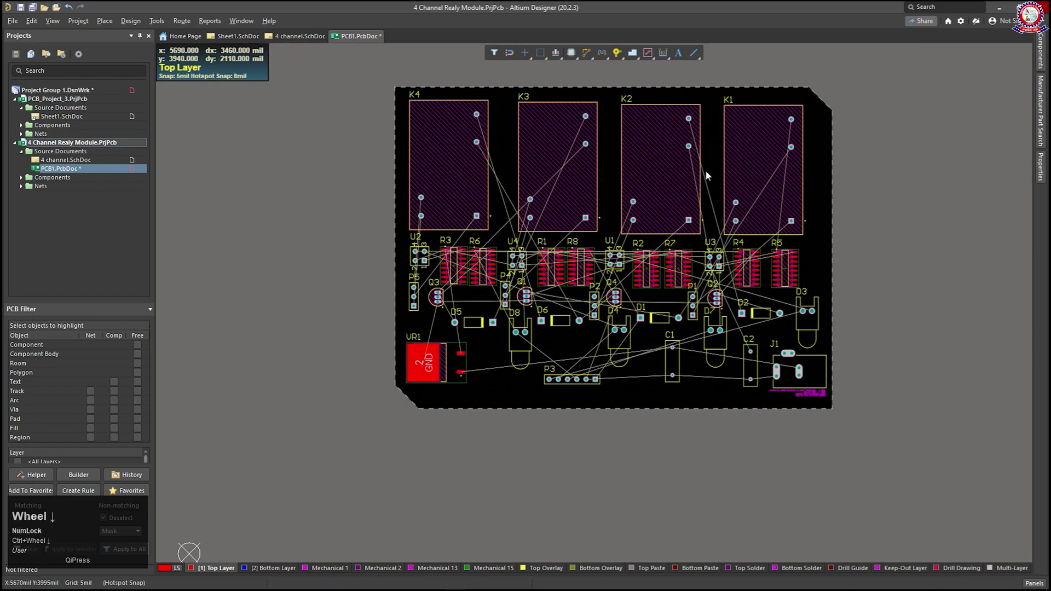
pyautogui.keyDown('ctrl'); pyautogui.scroll(1, 889, 164); pyautogui.keyUp('ctrl')
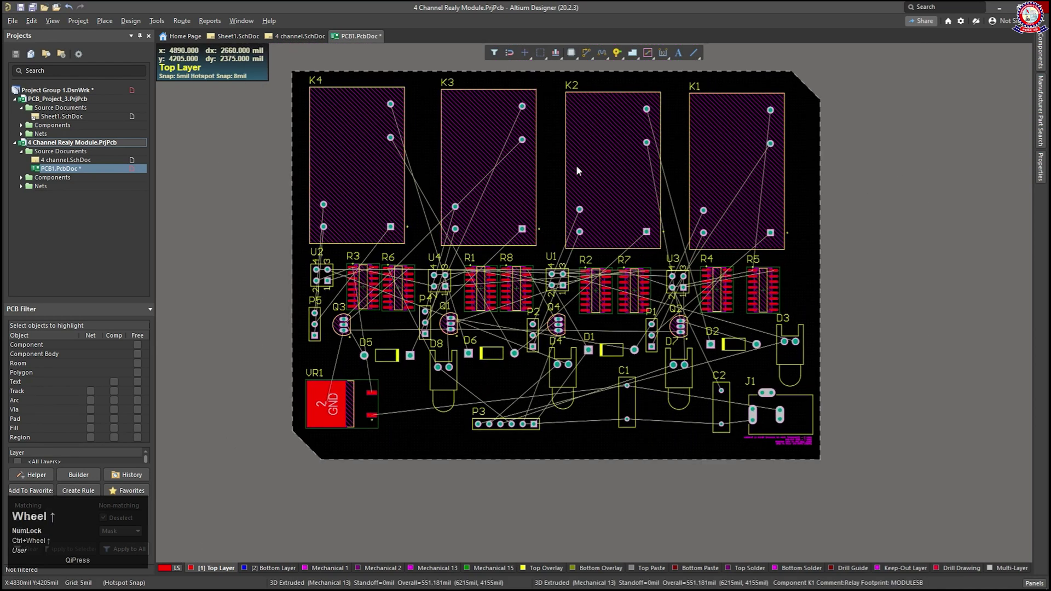
pyautogui.scroll(1, 576, 171)
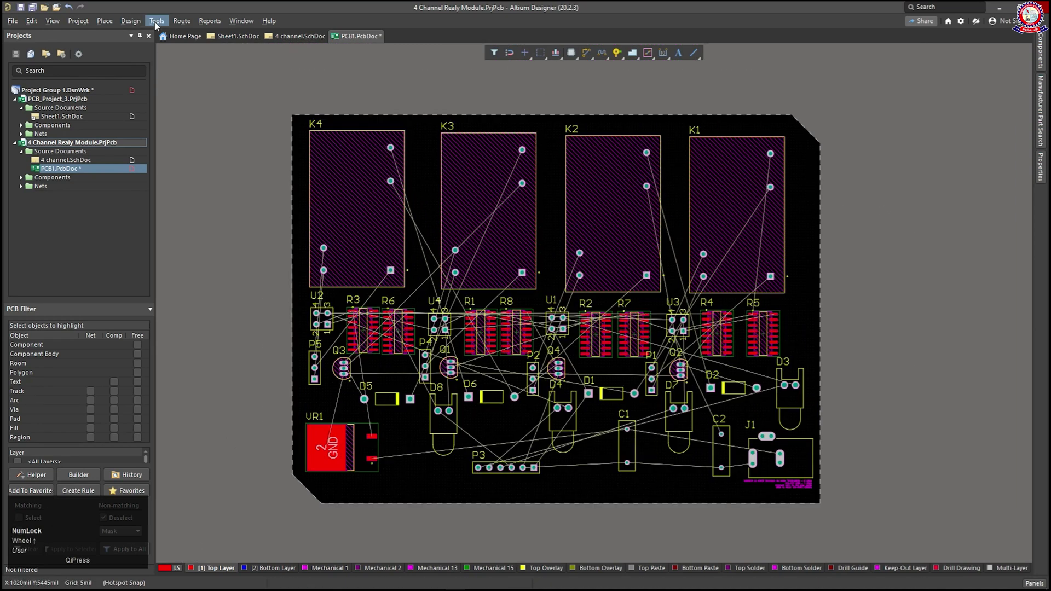
pyautogui.click(172, 23)
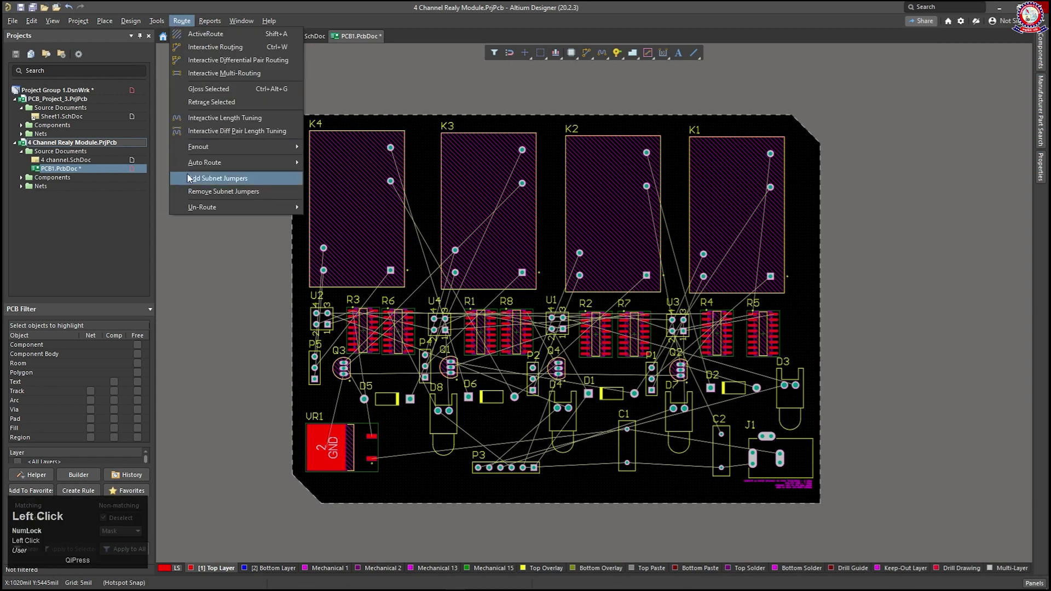
# - Auto-route all connections with the Default 2 Layer Board strategy after reviewing widths, vias and layer directions
pyautogui.moveTo(232, 162)
pyautogui.click(346, 162)
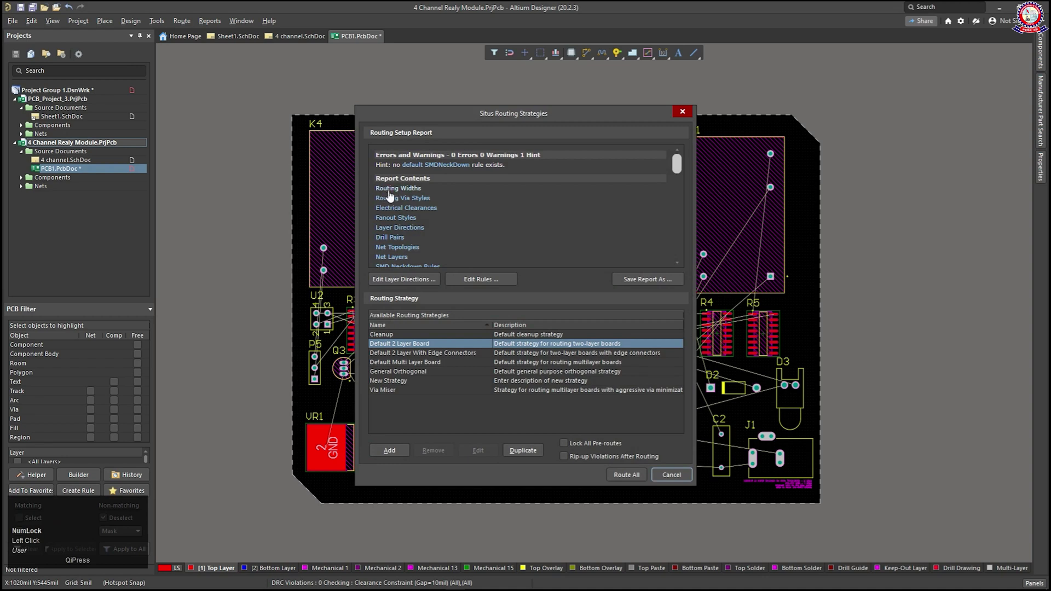
pyautogui.click(406, 189)
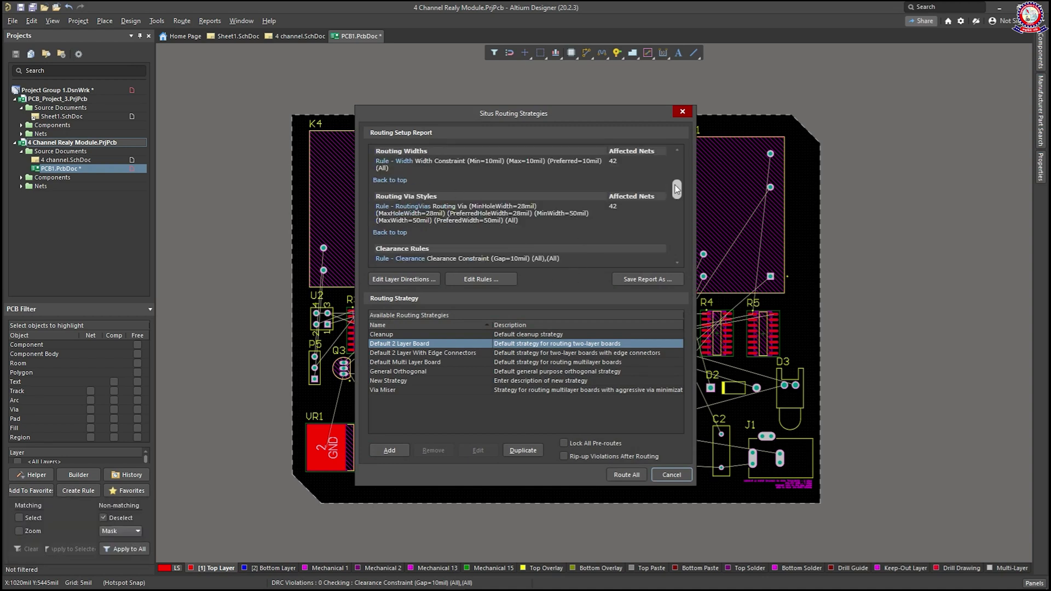
pyautogui.moveTo(678, 191); pyautogui.dragTo(681, 158)
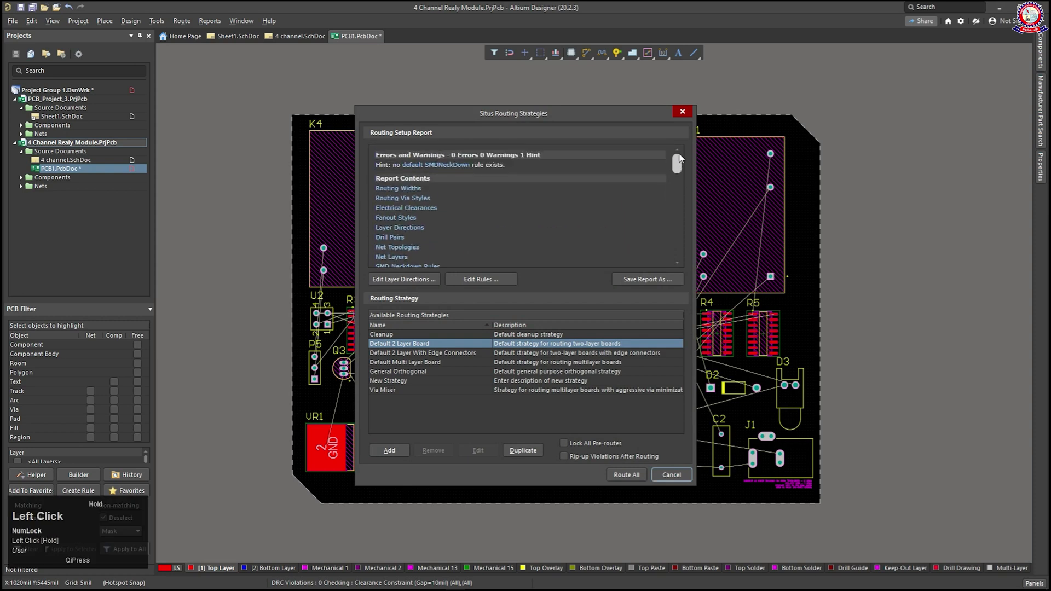
pyautogui.click(413, 199)
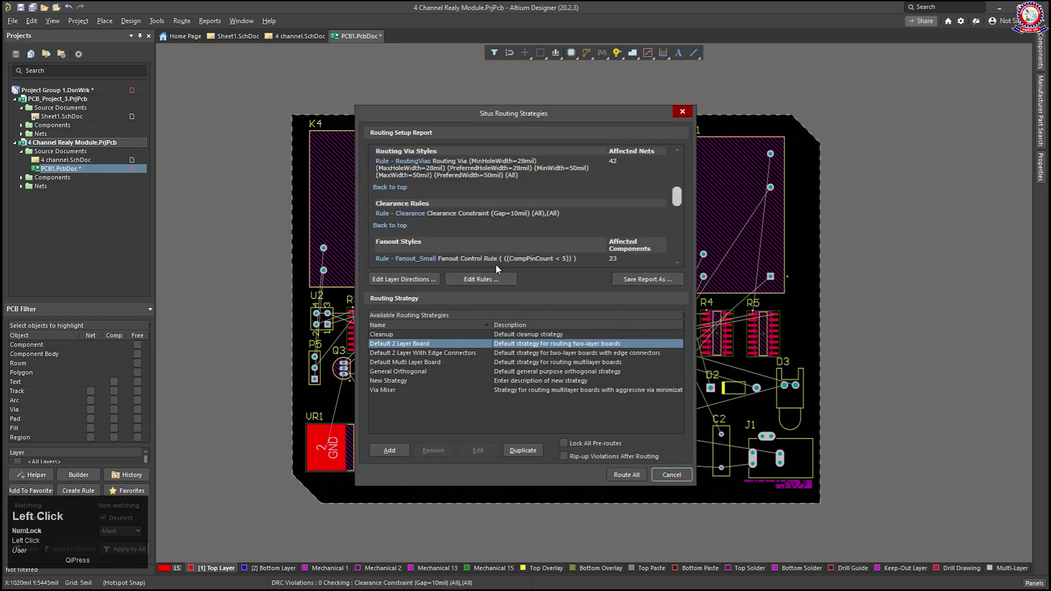
pyautogui.moveTo(677, 201); pyautogui.dragTo(674, 169)
pyautogui.click(382, 276)
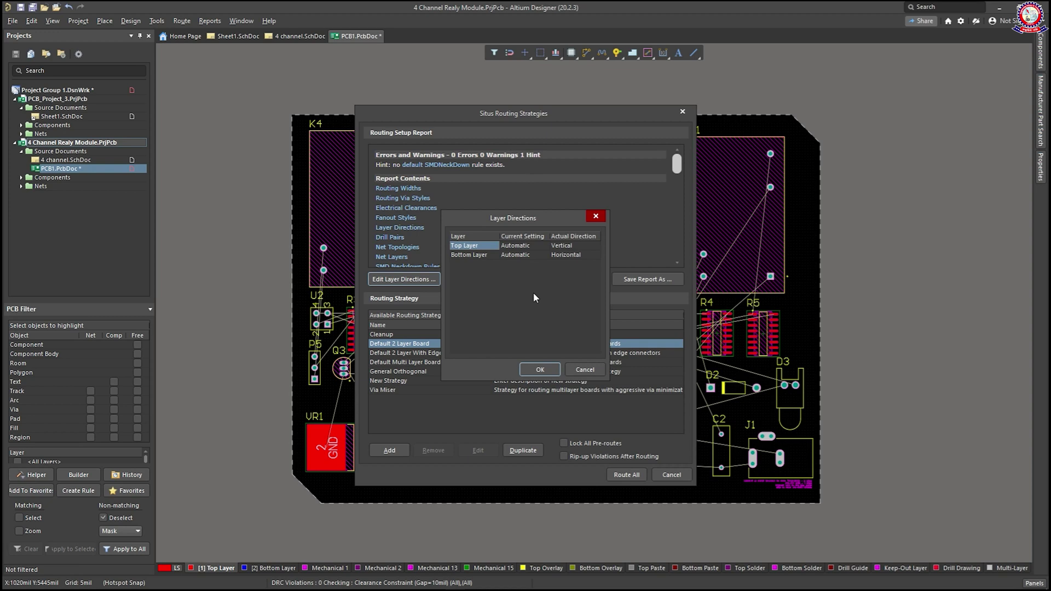
pyautogui.click(583, 370)
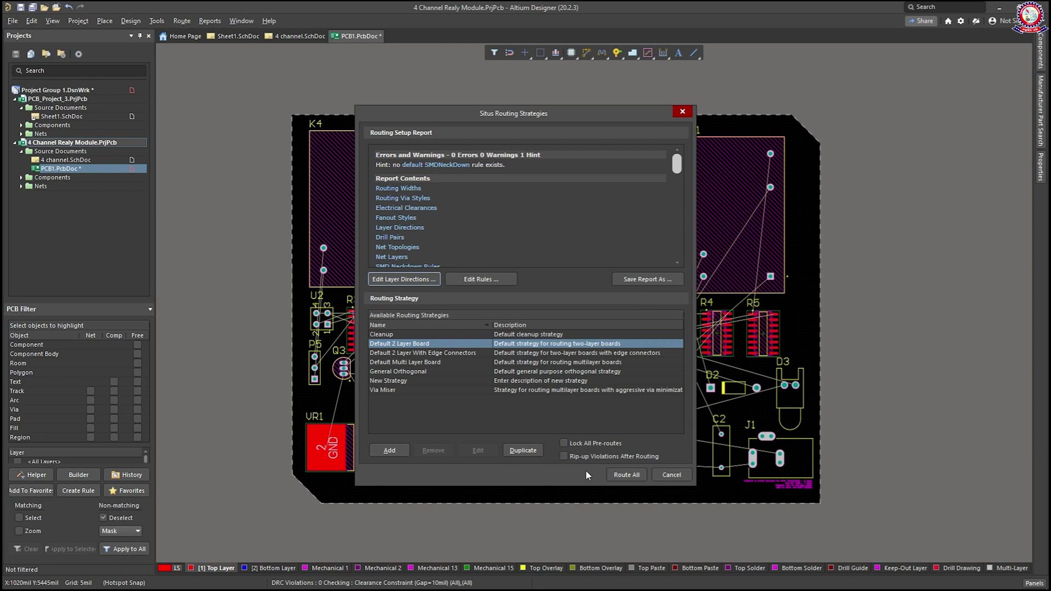
pyautogui.click(624, 476)
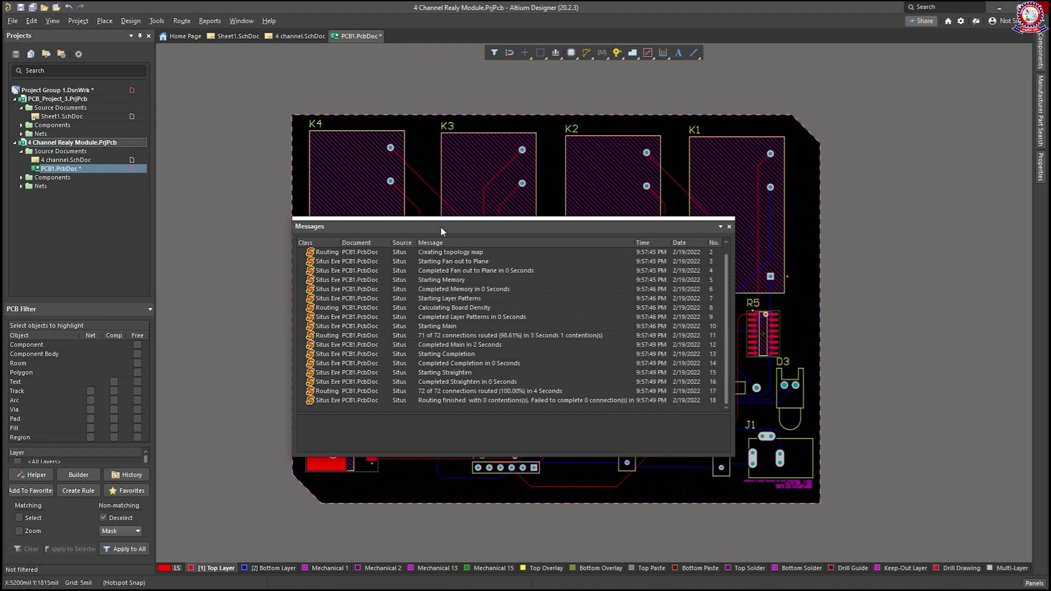
# - Close the routing messages, recenter the routed board, and switch it to the 3D view
pyautogui.scroll(-1, 537, 304)
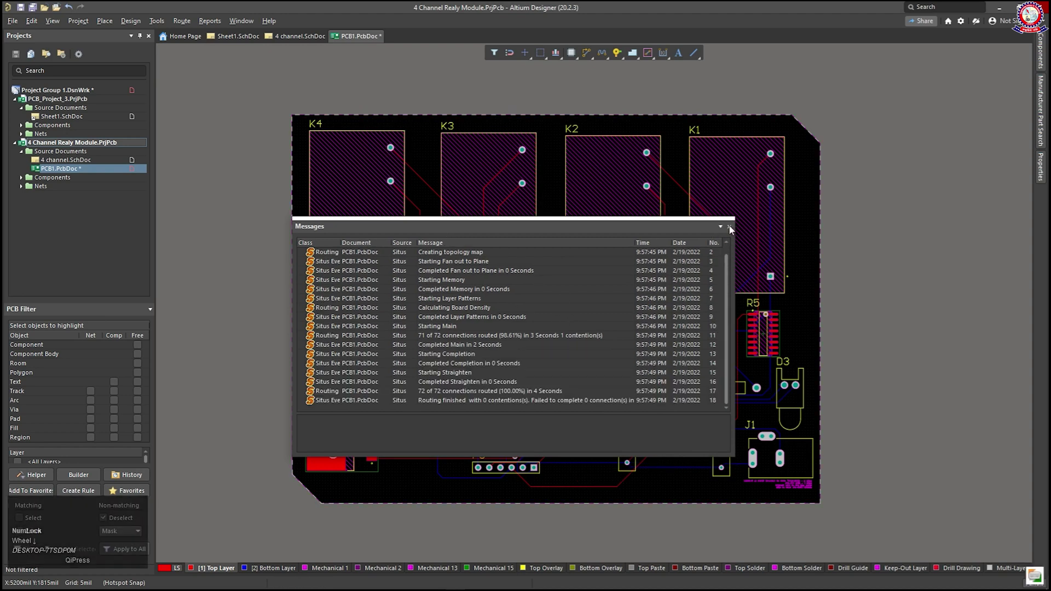
pyautogui.click(728, 226)
pyautogui.keyDown('ctrl'); pyautogui.scroll(5, 525, 395); pyautogui.keyUp('ctrl')
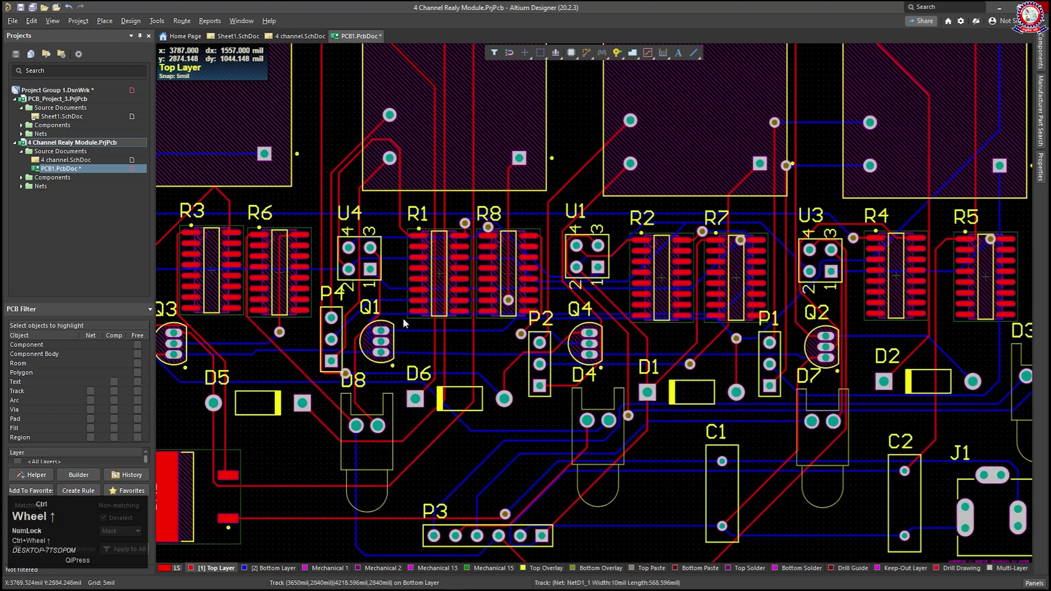
pyautogui.keyDown('ctrl'); pyautogui.scroll(-8, 403, 318); pyautogui.keyUp('ctrl')
pyautogui.moveTo(478, 142); pyautogui.dragTo(477, 224, button='right')
pyautogui.scroll(-3, 494, 259)
pyautogui.keyDown('ctrl'); pyautogui.scroll(3, 494, 259); pyautogui.keyUp('ctrl')
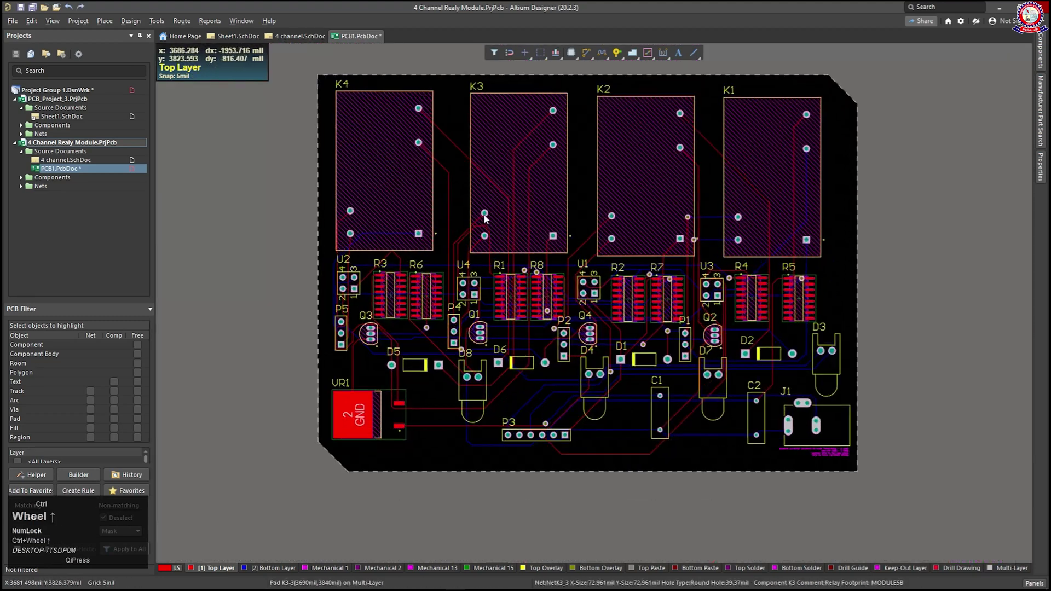
pyautogui.moveTo(432, 156); pyautogui.dragTo(444, 166, button='right')
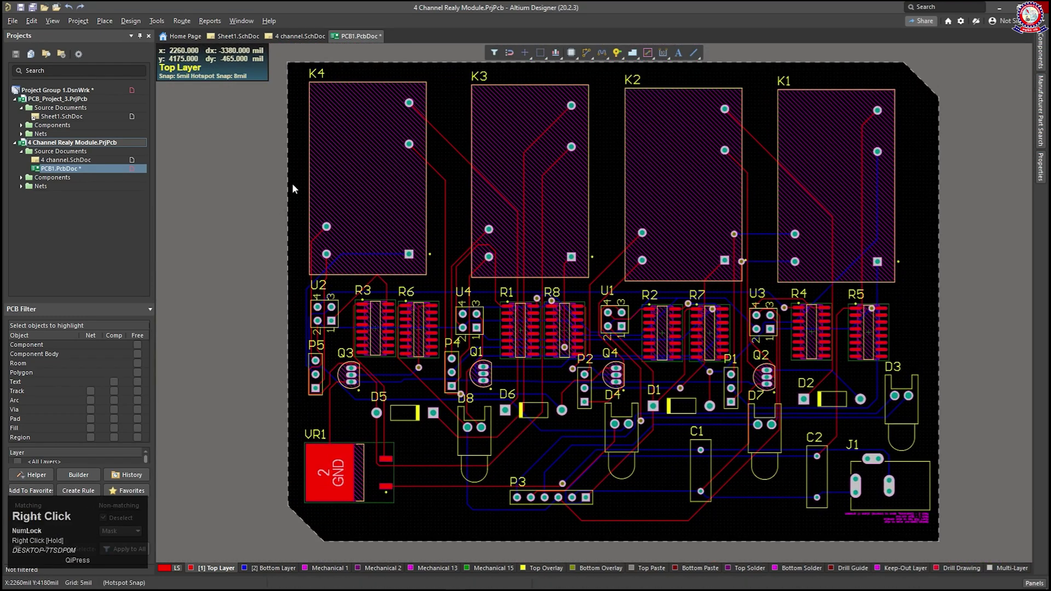
pyautogui.click(52, 21)
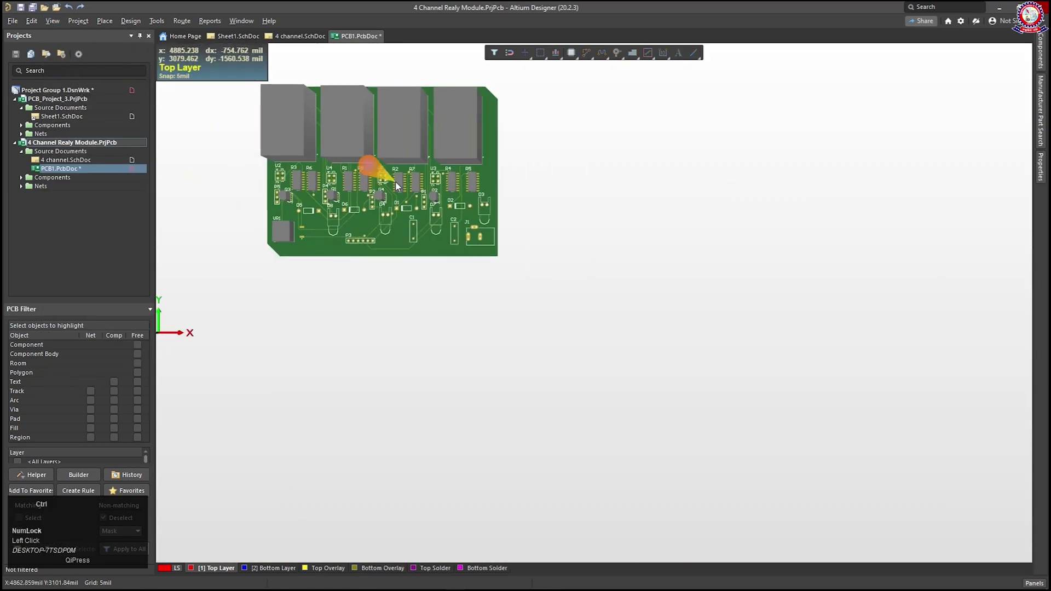
pyautogui.keyDown('ctrl'); pyautogui.moveTo(408, 184); pyautogui.dragTo(652, 229, button='right'); pyautogui.keyUp('ctrl')
pyautogui.click(569, 224)
# - Orbit and zoom the 3D board to view it at a tilt
pyautogui.scroll(2, 651, 230)
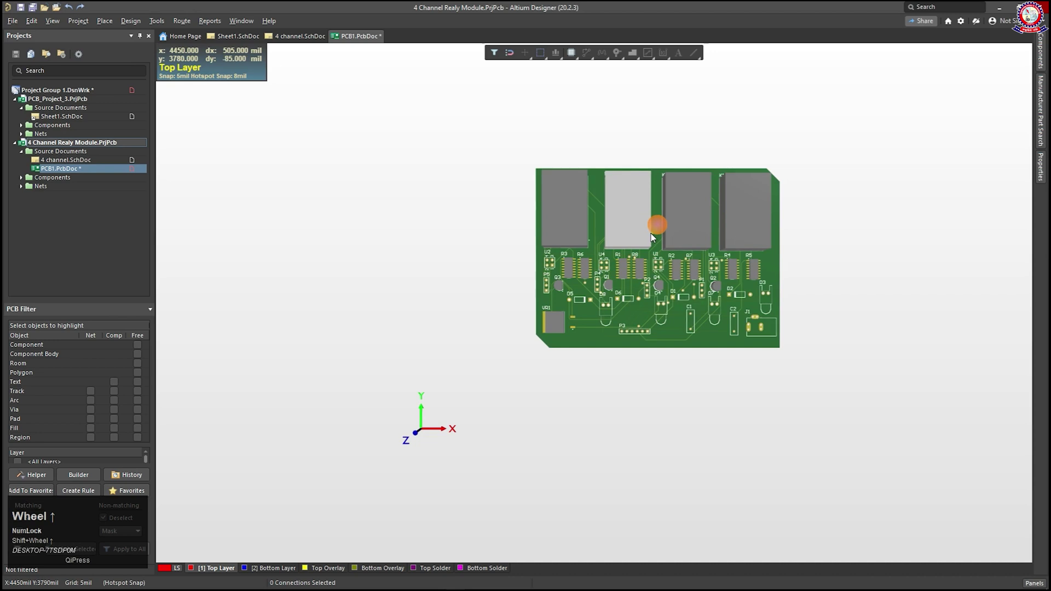
pyautogui.keyDown('shift'); pyautogui.click(650, 233); pyautogui.keyUp('shift')
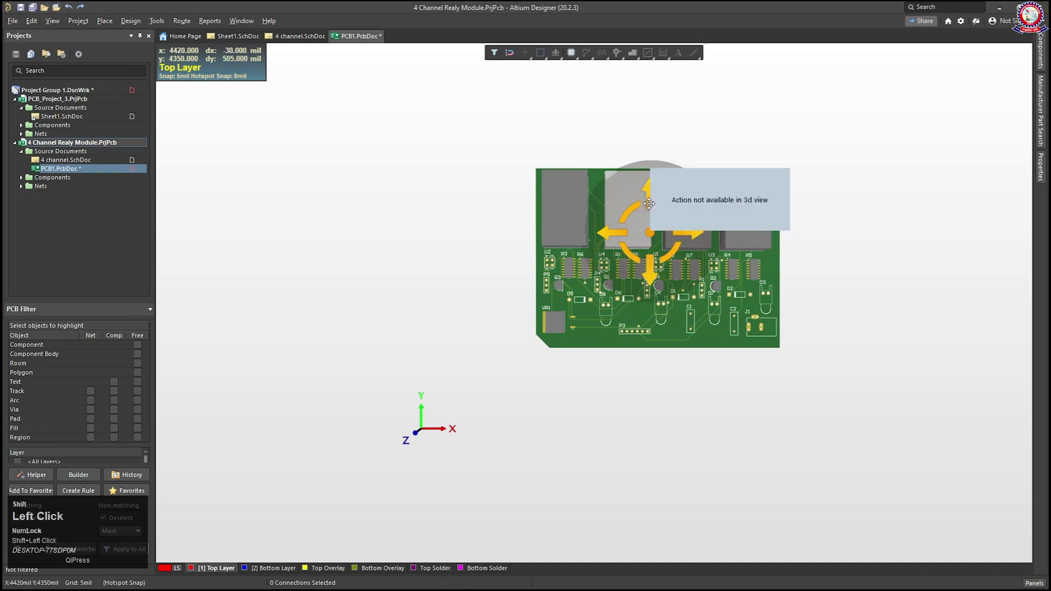
pyautogui.keyDown('shift'); pyautogui.rightClick(661, 252); pyautogui.keyUp('shift')
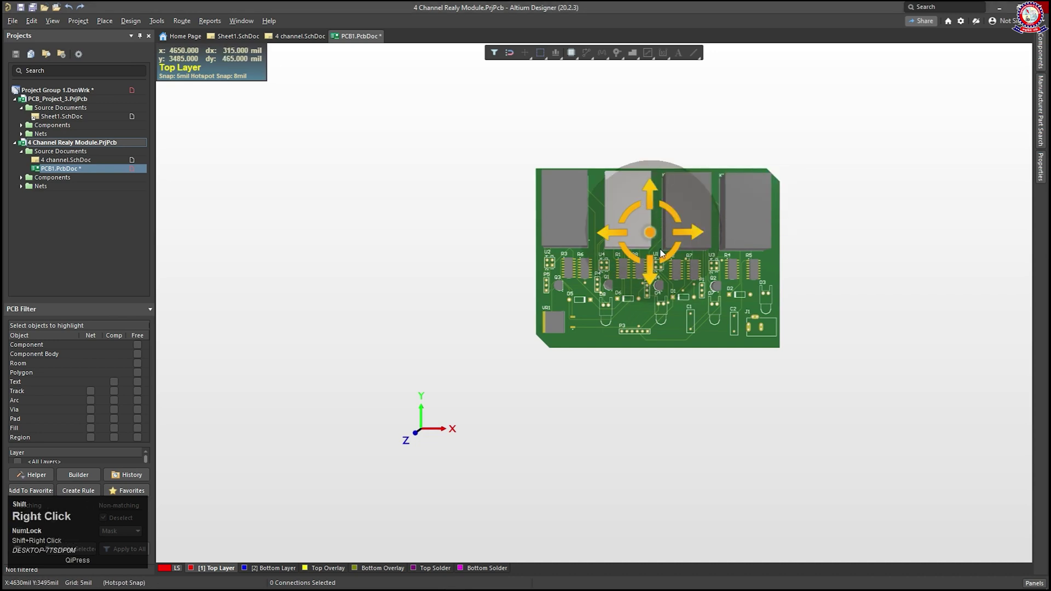
pyautogui.keyDown('shift'); pyautogui.moveTo(661, 253); pyautogui.dragTo(691, 303, button='right'); pyautogui.keyUp('shift')
pyautogui.scroll(2, 691, 304)
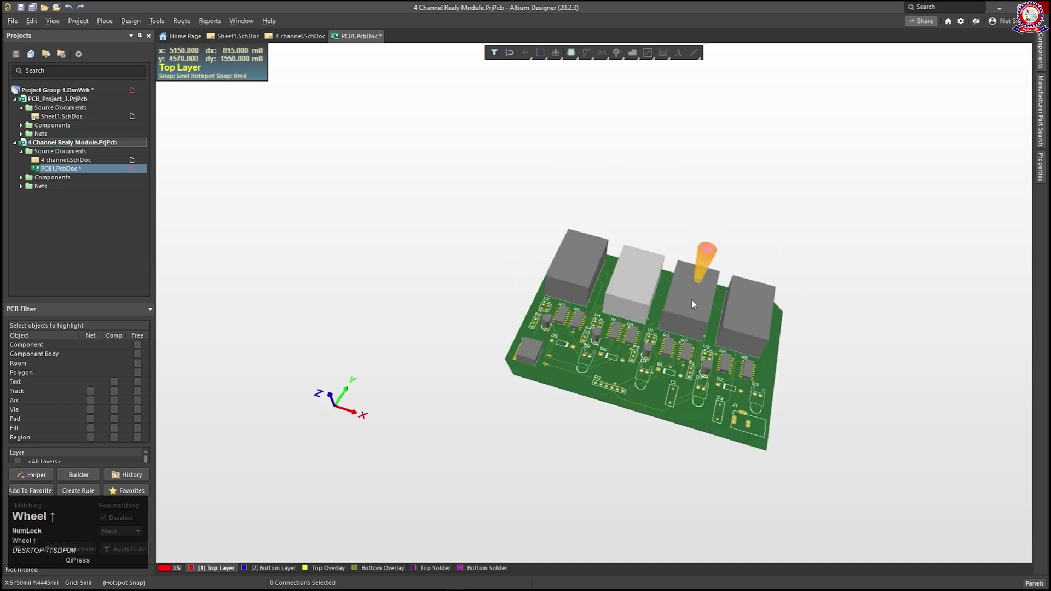
pyautogui.scroll(2, 691, 301)
pyautogui.keyDown('ctrl'); pyautogui.scroll(5, 675, 276); pyautogui.keyUp('ctrl')
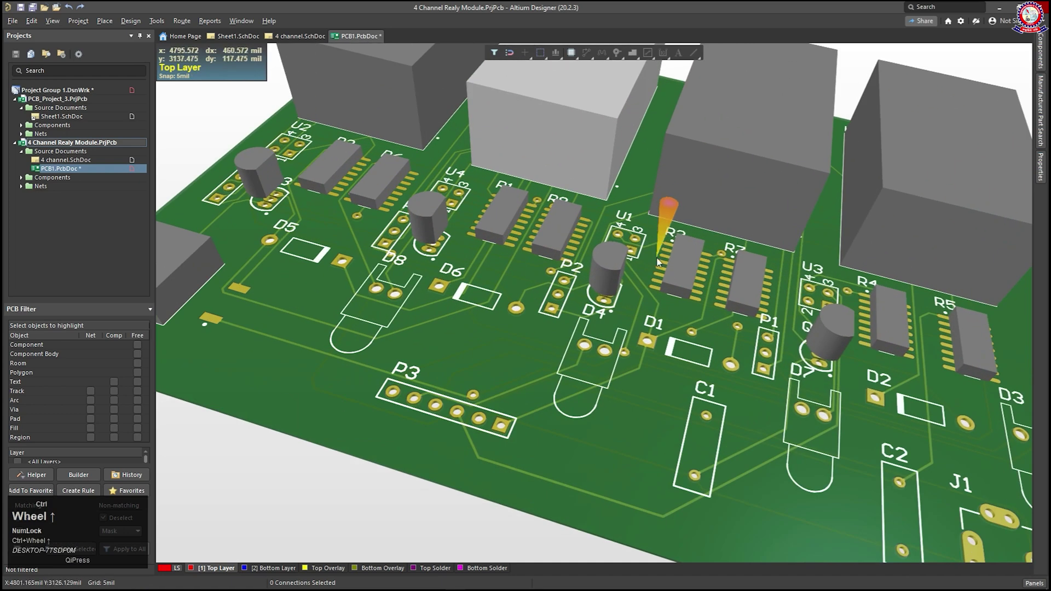
pyautogui.keyDown('ctrl'); pyautogui.scroll(-3, 694, 285); pyautogui.keyUp('ctrl')
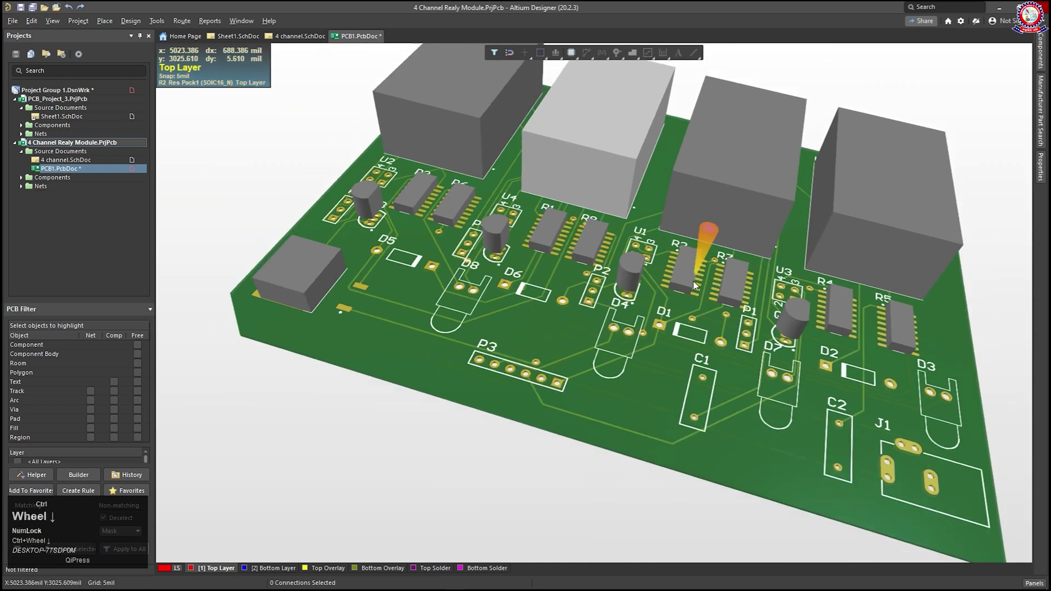
pyautogui.keyDown('ctrl'); pyautogui.scroll(-3, 694, 285); pyautogui.keyUp('ctrl')
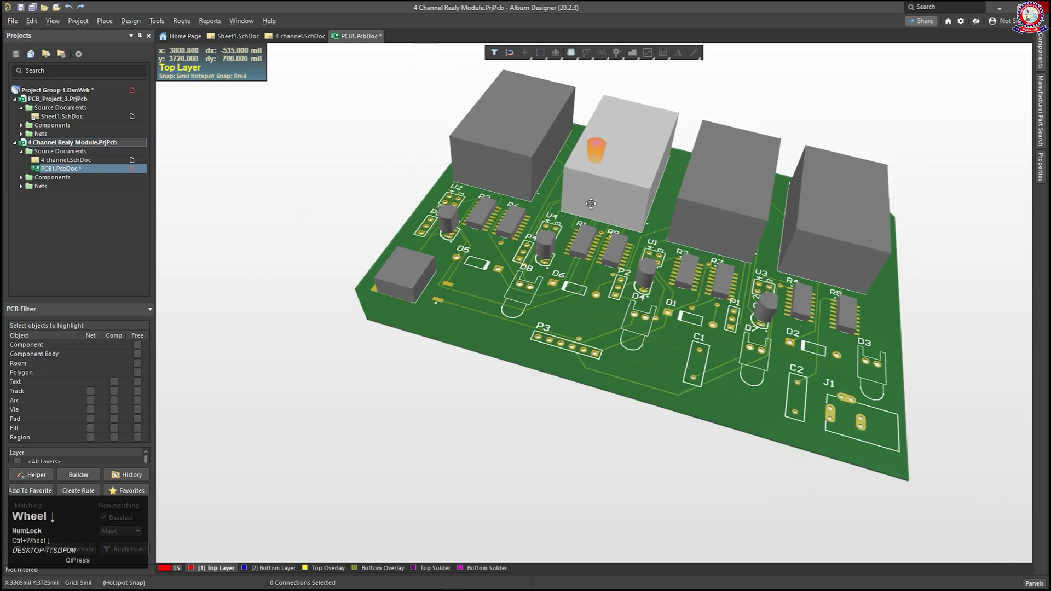
# - Inspect the second, third and fourth relays, save PCB1.PcbDoc, and return to 2D layout
pyautogui.click(705, 219)
pyautogui.click(535, 185)
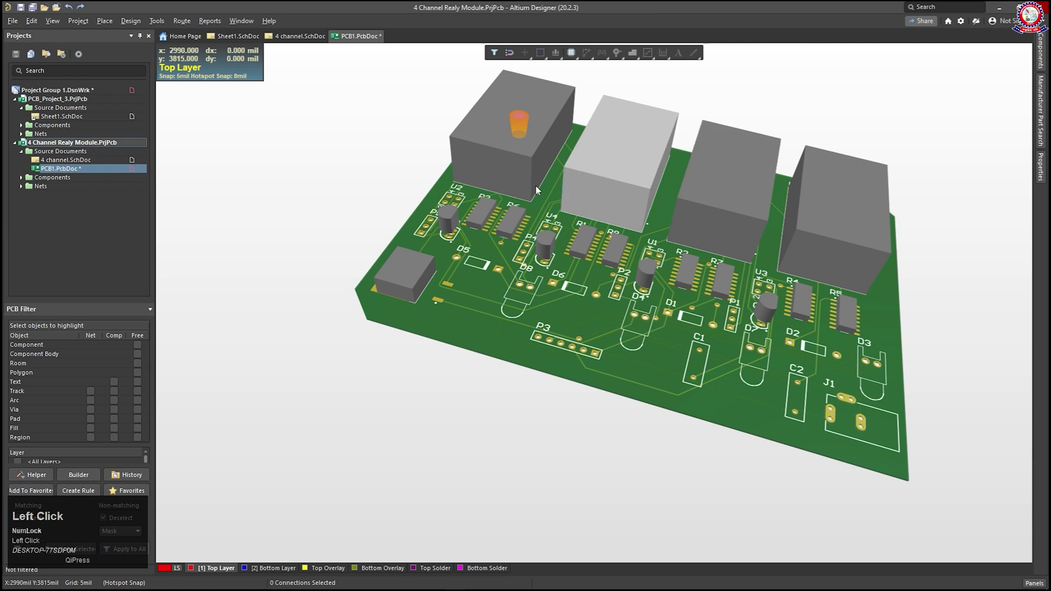
pyautogui.click(849, 228)
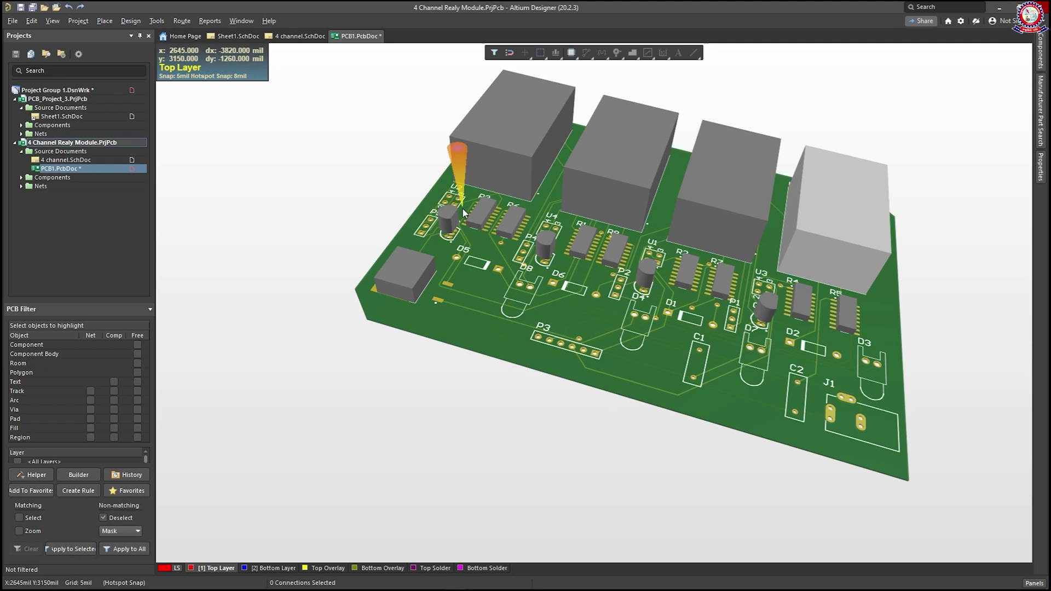
pyautogui.hotkey('ctrl', 's')
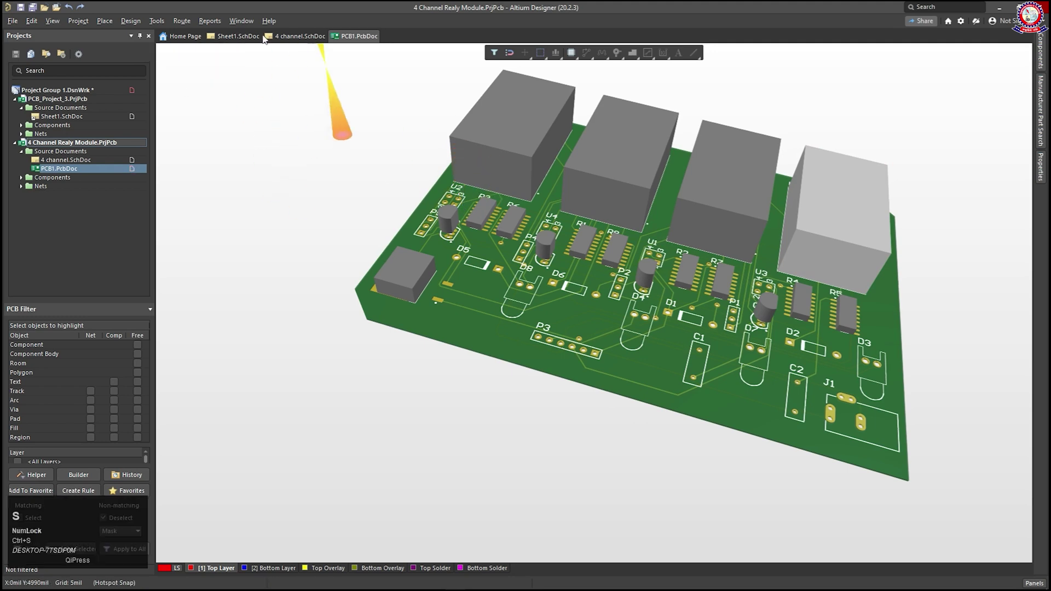
pyautogui.click(53, 21)
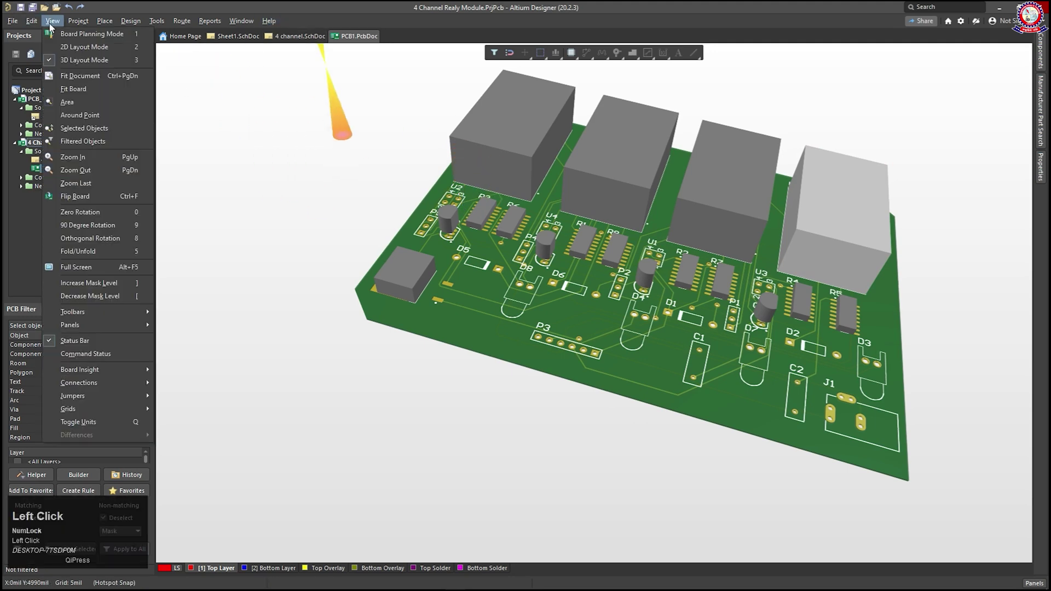
pyautogui.click(82, 76)
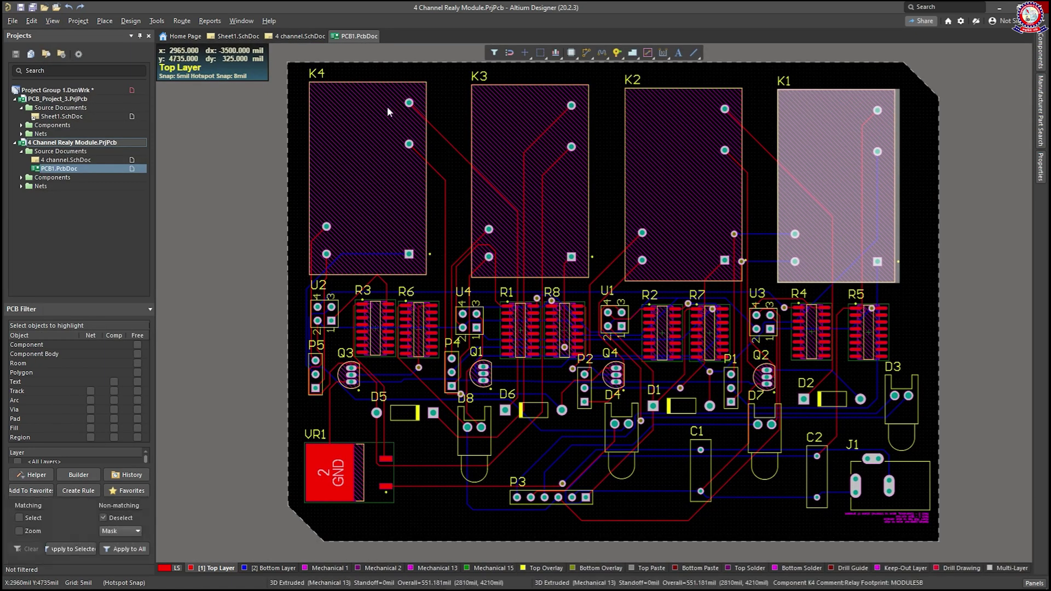